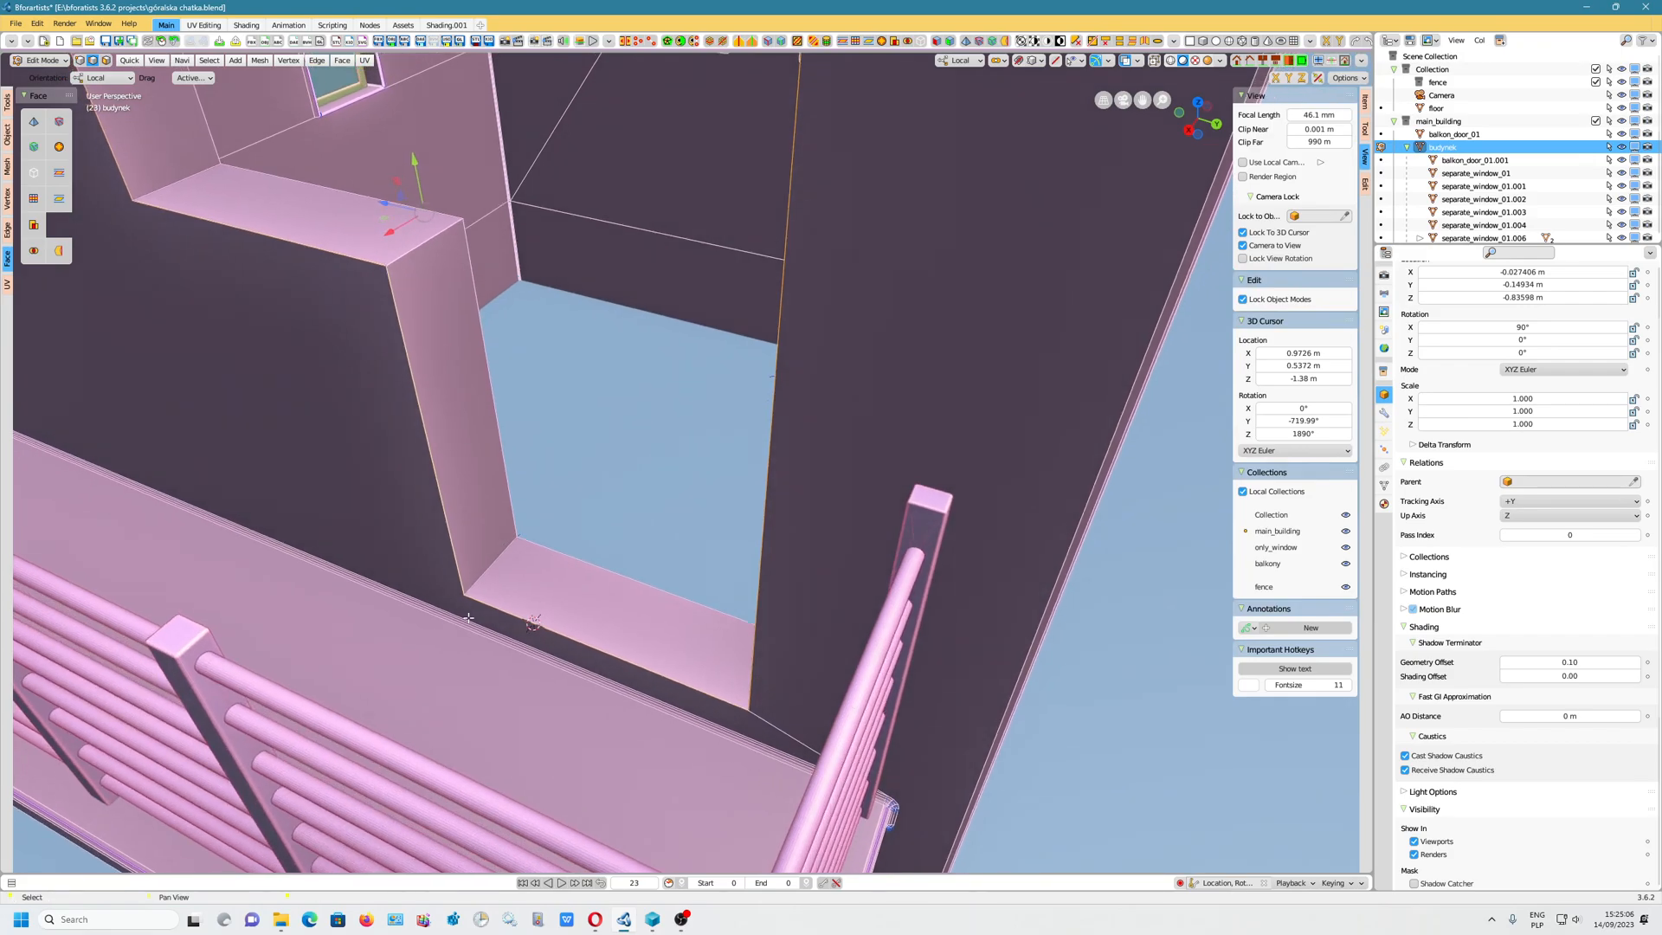
Examine the selected edge loop around the stepped balcony door opening from several angles
{"action": "right_click", "coordinate": [475, 612], "text": "shift"}
{"action": "scroll", "coordinate": [474, 613], "scroll_direction": "up", "scroll_amount": 6}
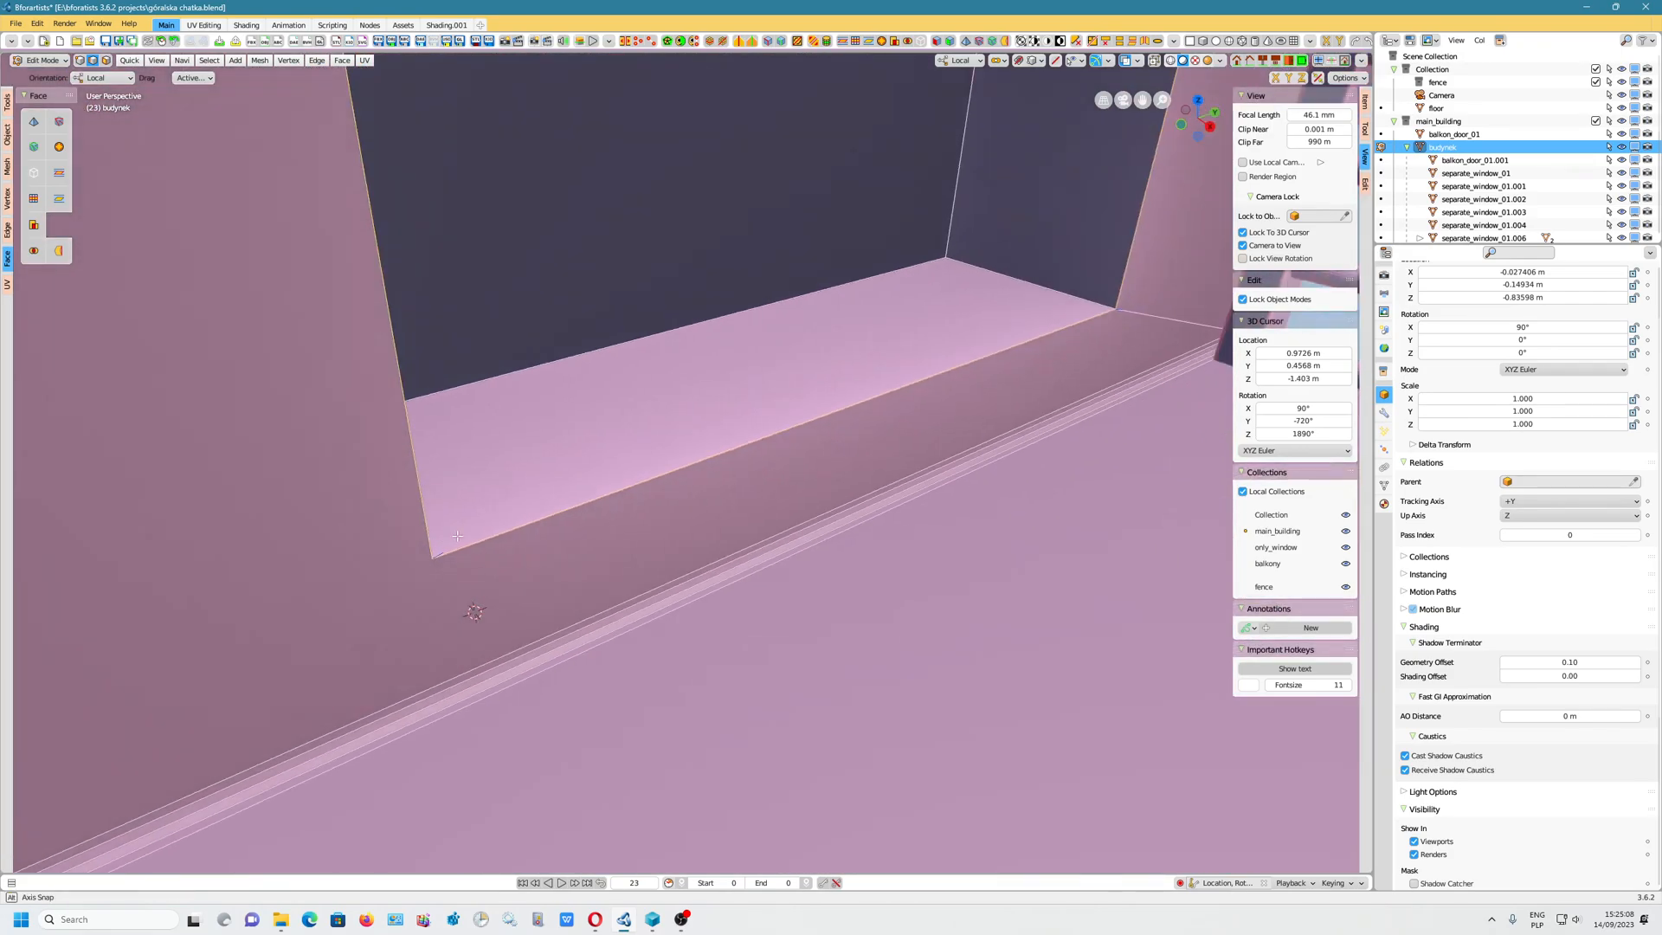
{"action": "scroll", "coordinate": [707, 696], "scroll_direction": "down", "scroll_amount": 10}
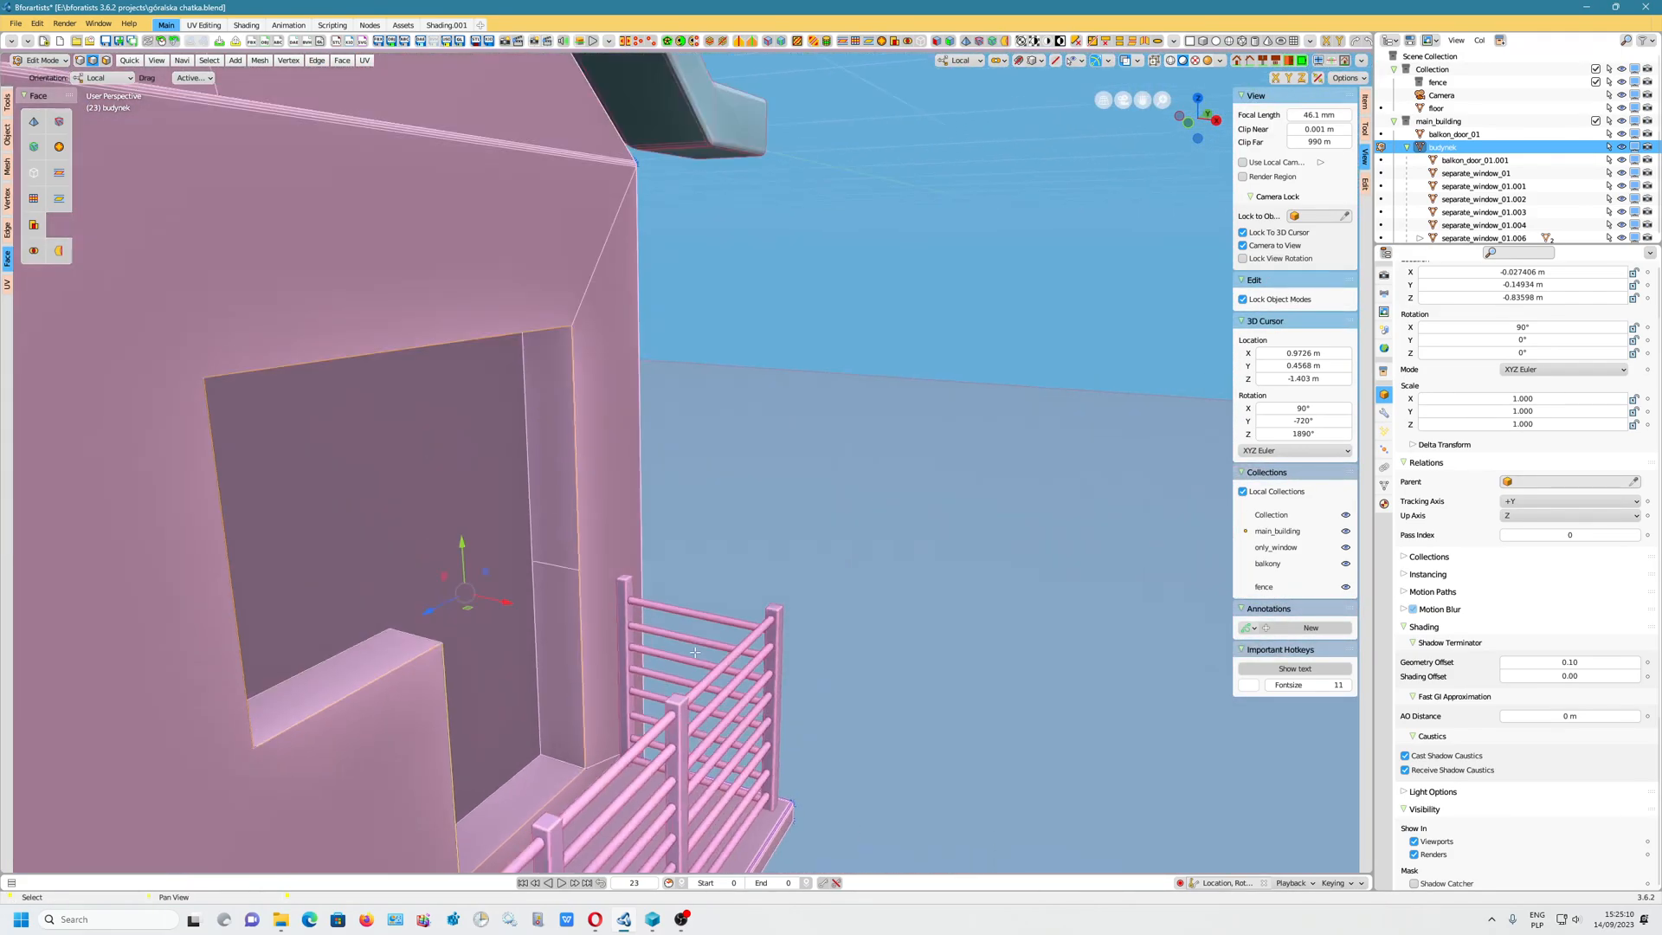
{"action": "scroll", "coordinate": [663, 594], "scroll_direction": "up", "scroll_amount": 4}
{"action": "middle_click_drag", "start_coordinate": [660, 597], "coordinate": [219, 340]}
{"action": "middle_click_drag", "start_coordinate": [362, 350], "coordinate": [429, 418]}
{"action": "middle_click_drag", "start_coordinate": [207, 453], "coordinate": [258, 385], "text": "shift"}
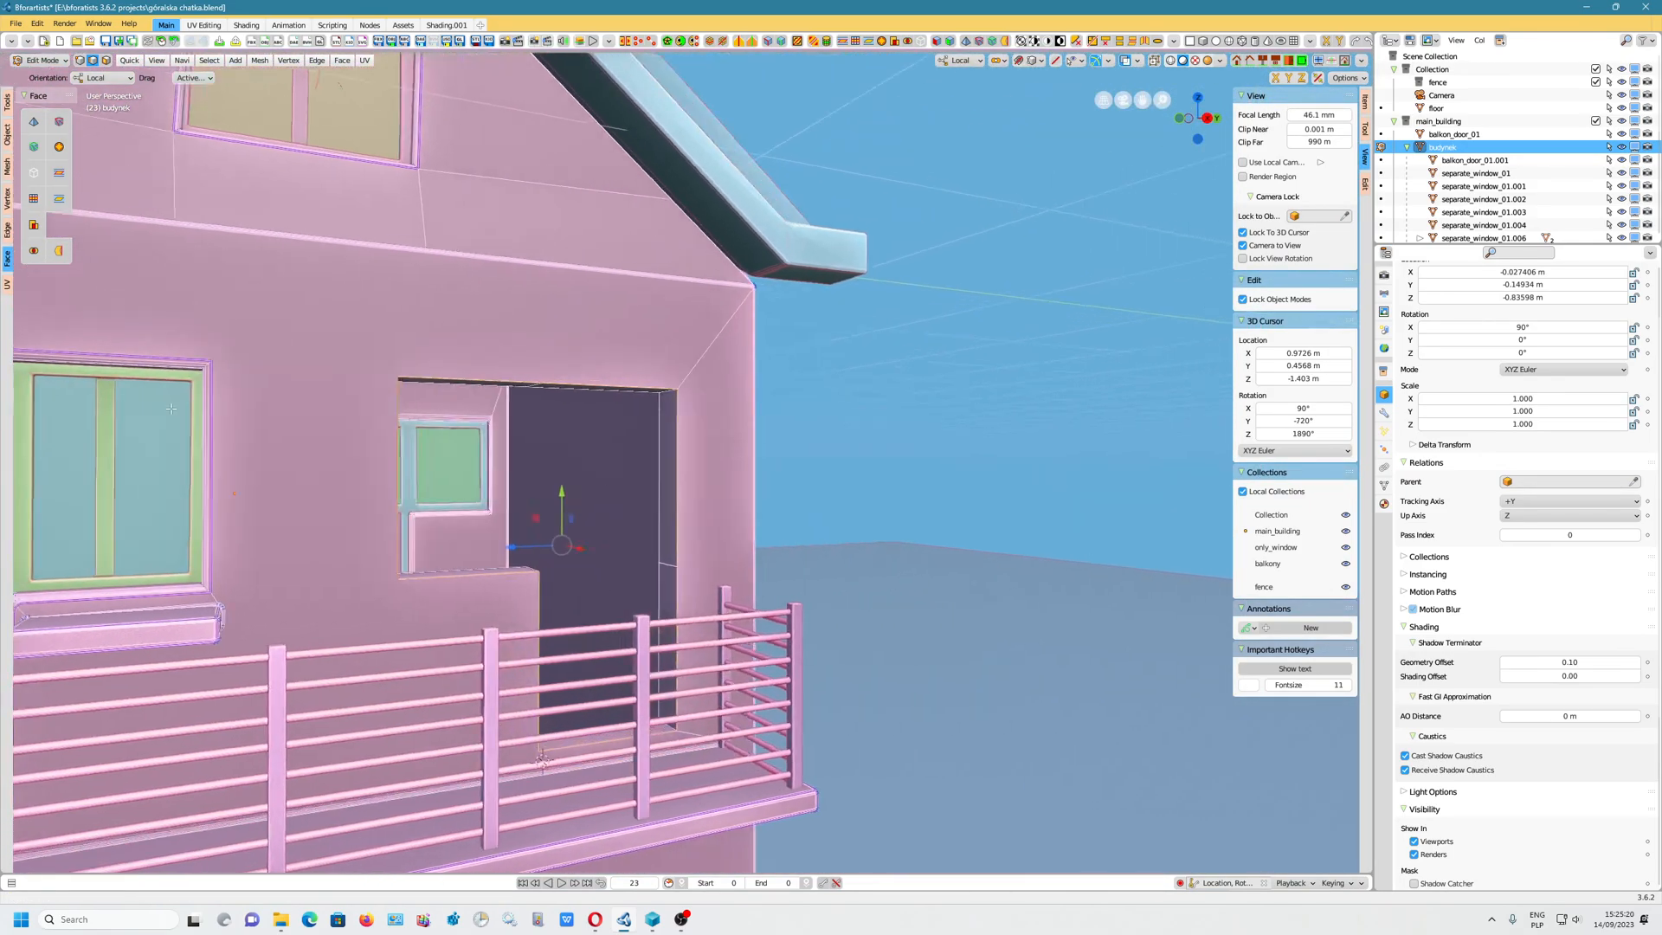
{"action": "middle_click_drag", "start_coordinate": [433, 424], "coordinate": [326, 449]}
{"action": "scroll", "coordinate": [326, 449], "scroll_direction": "up", "scroll_amount": 4}
{"action": "middle_click_drag", "start_coordinate": [390, 510], "coordinate": [546, 523]}
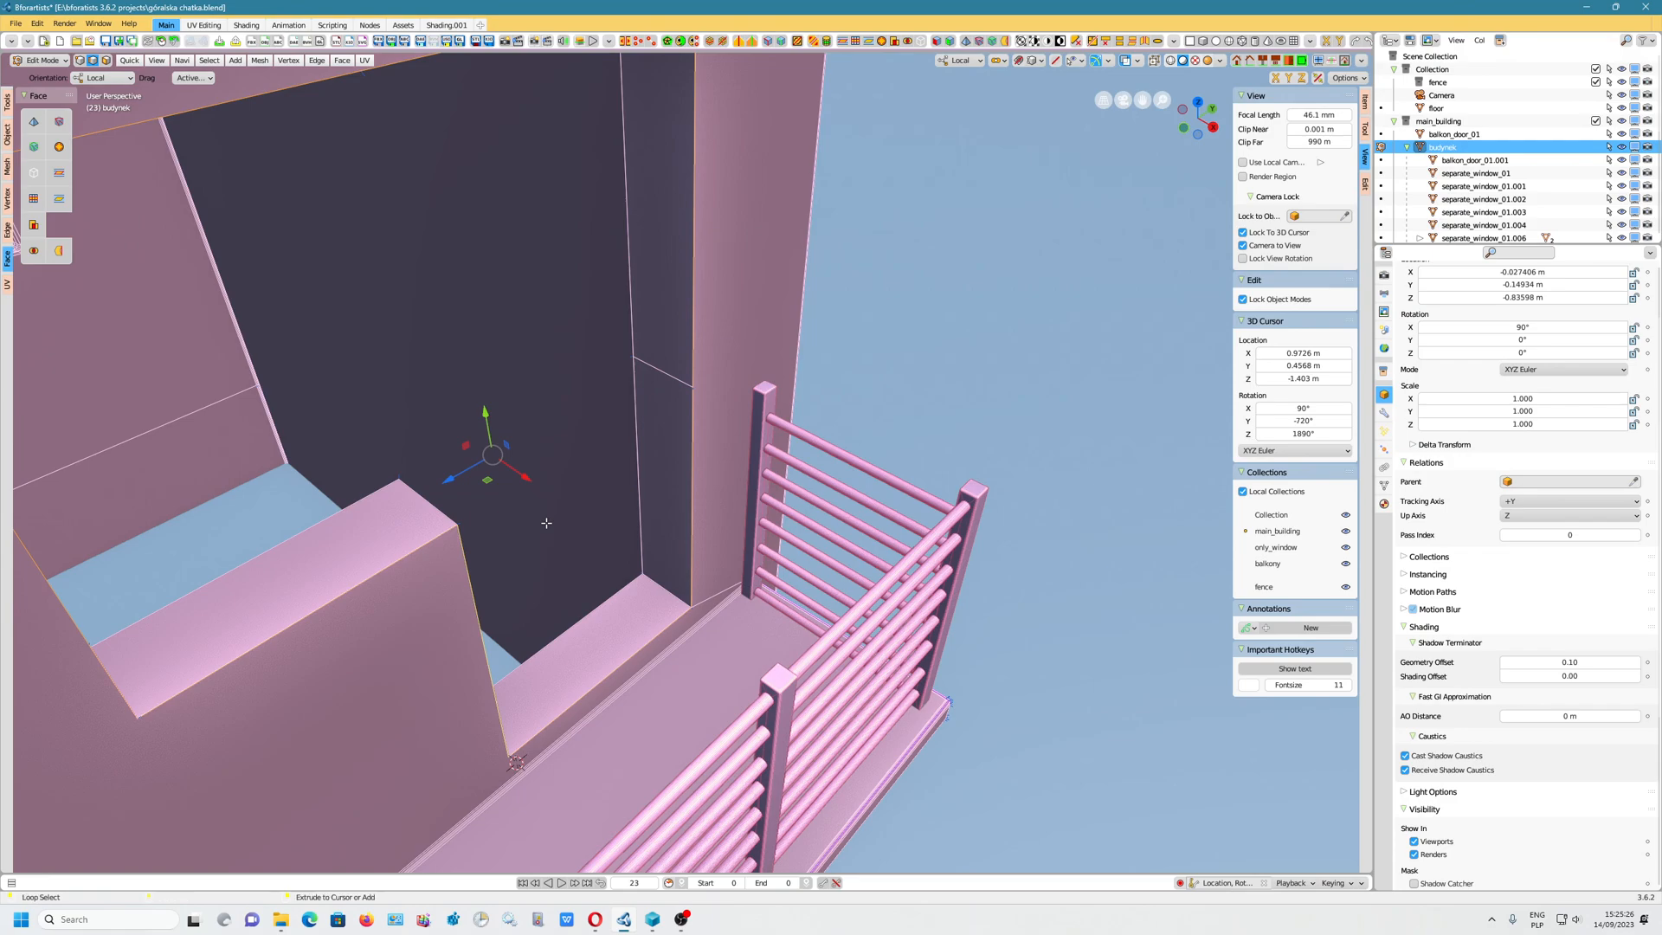
{"action": "right_click", "coordinate": [546, 523]}
{"action": "key", "text": "ctrl+e"}
{"action": "mouse_move", "coordinate": [426, 297]}
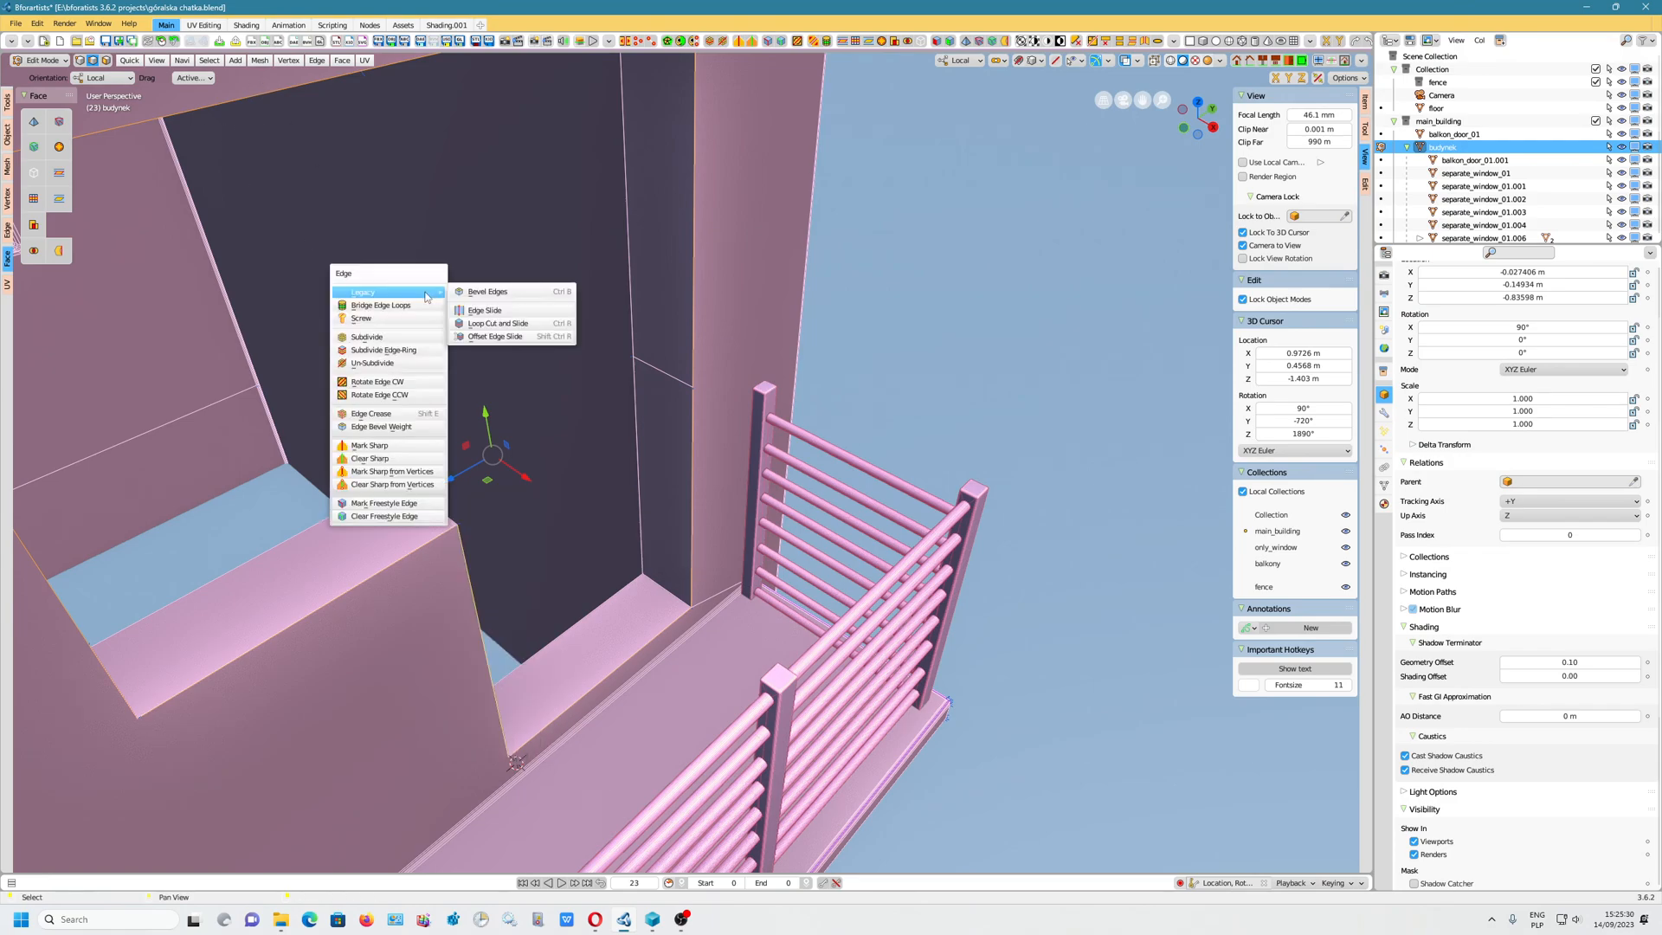
{"action": "left_click", "coordinate": [314, 62]}
{"action": "mouse_move", "coordinate": [355, 76]}
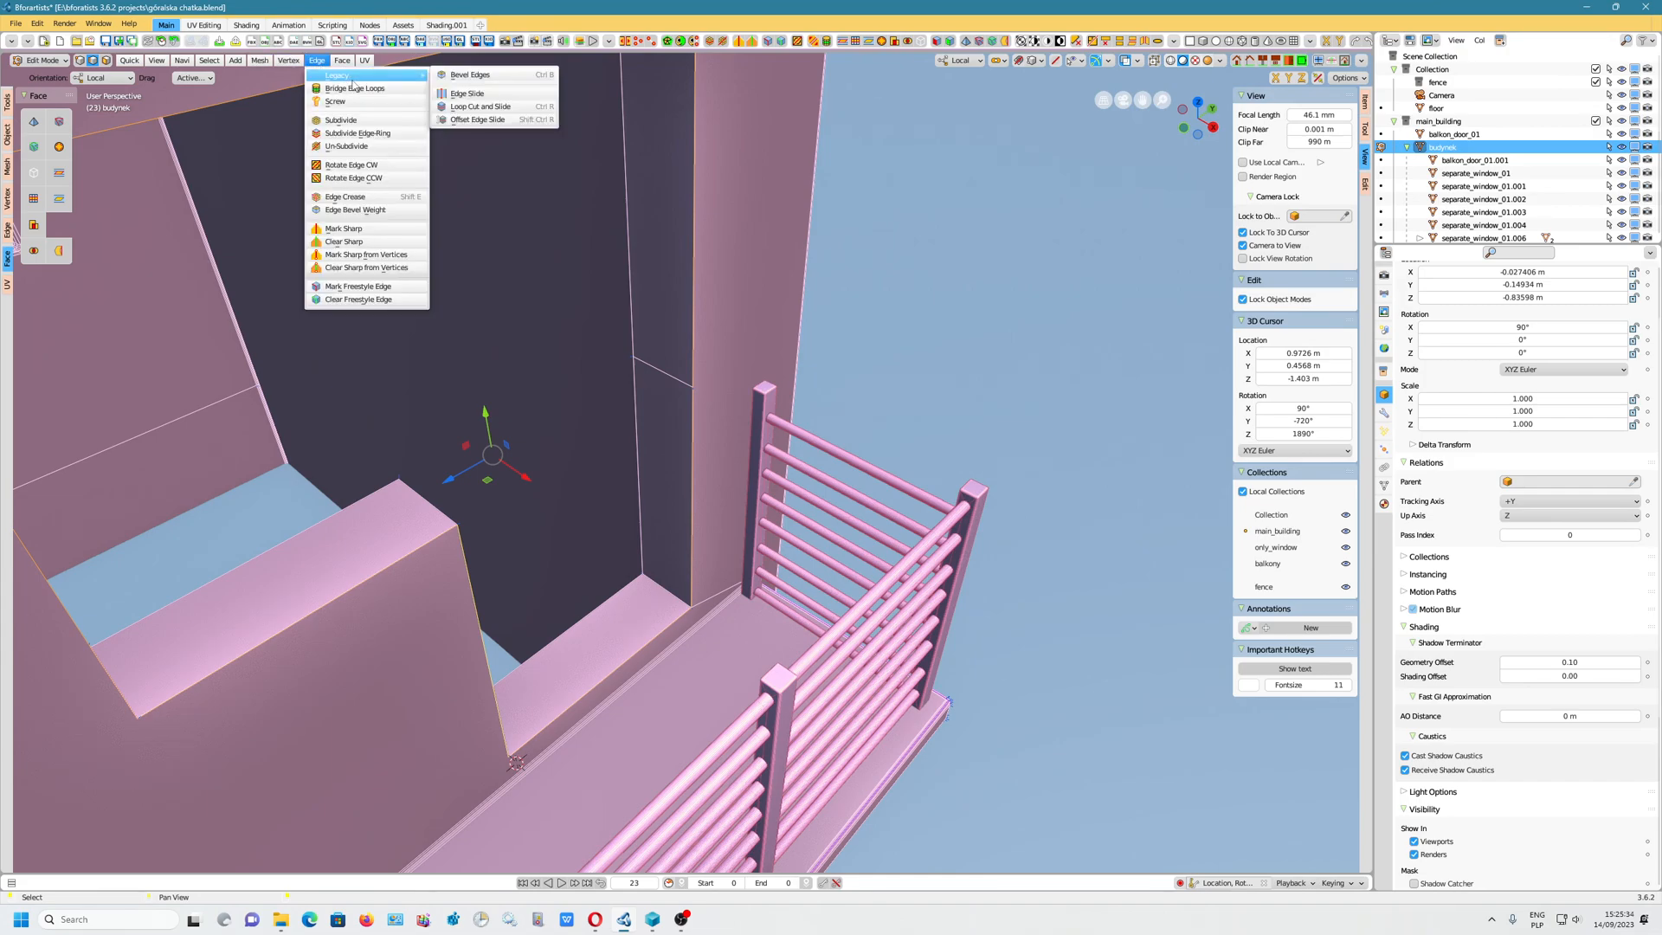
{"action": "left_click", "coordinate": [468, 77]}
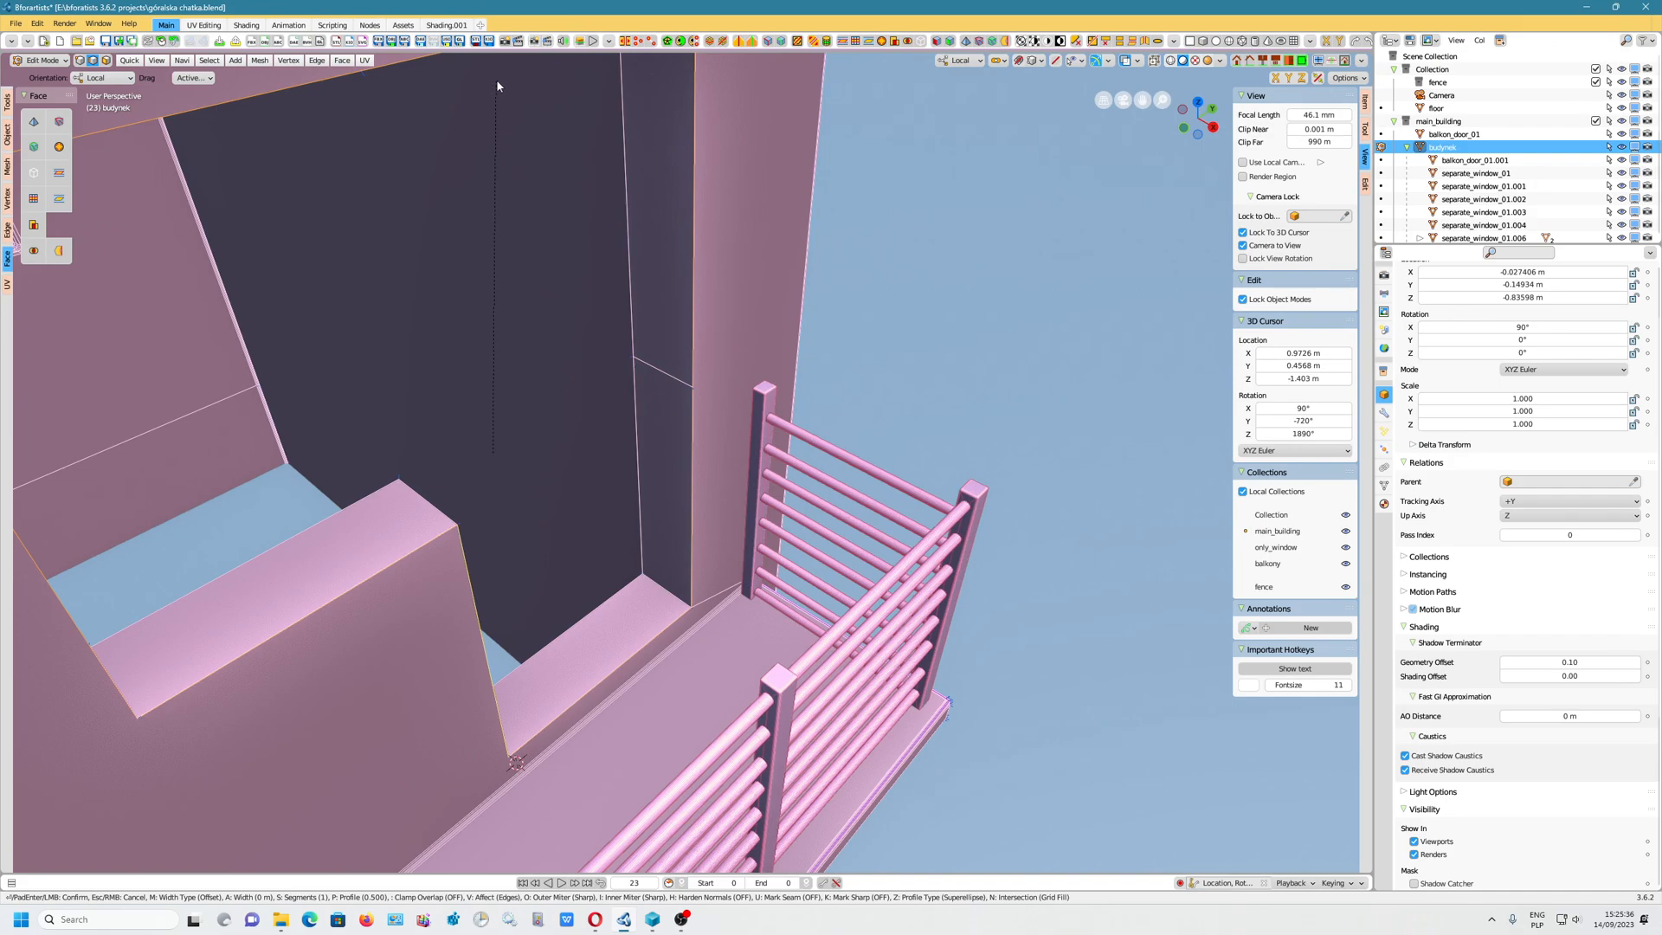
{"action": "right_click", "coordinate": [524, 387]}
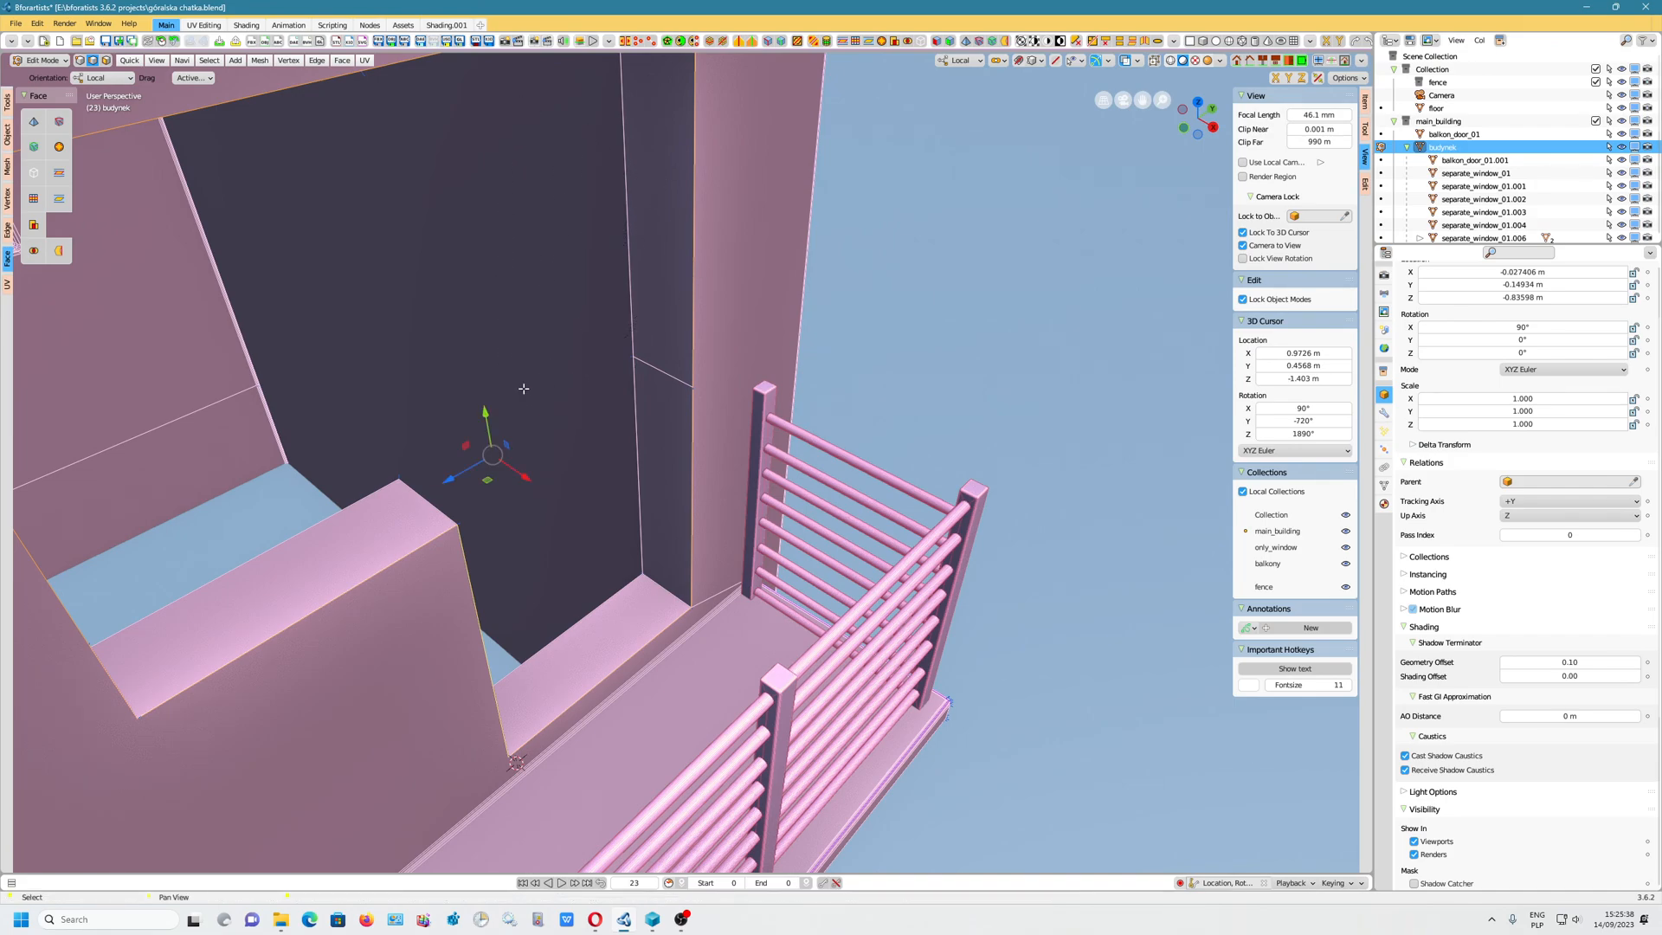
Bevel the selected edge loop of the stepped balcony opening with a width of about 0.0147 m
{"action": "scroll", "coordinate": [529, 440], "scroll_direction": "down", "scroll_amount": 4}
{"action": "scroll", "coordinate": [529, 440], "scroll_direction": "up", "scroll_amount": 2}
{"action": "scroll", "coordinate": [530, 440], "scroll_direction": "down", "scroll_amount": 2}
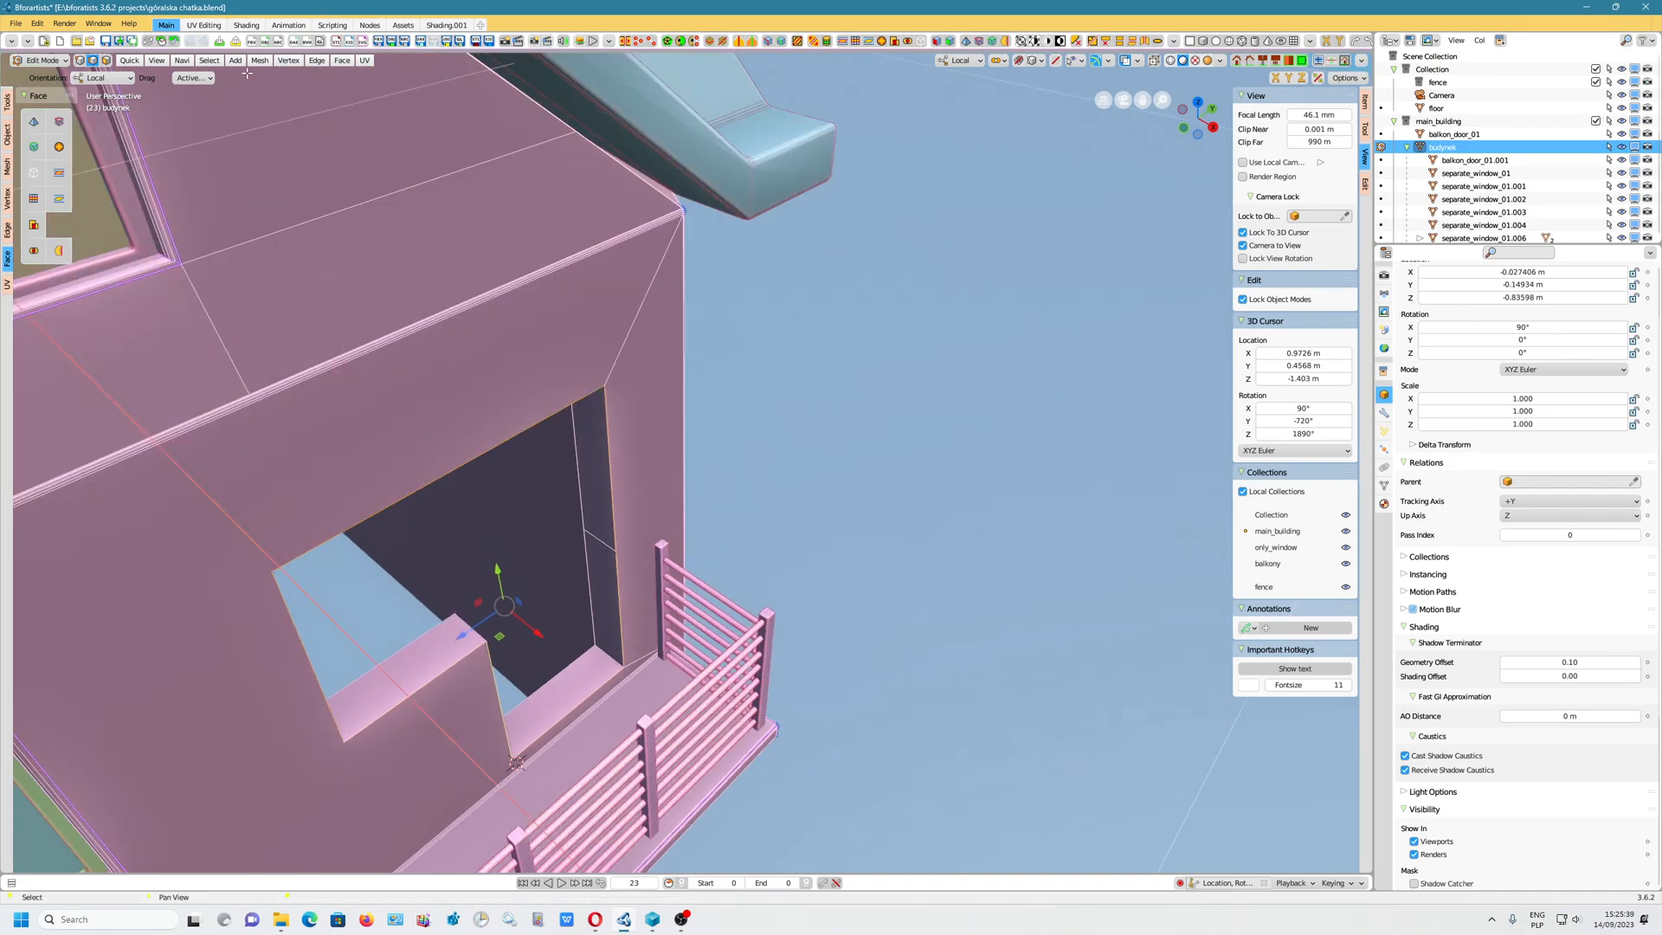
{"action": "left_click", "coordinate": [317, 60]}
{"action": "mouse_move", "coordinate": [364, 75]}
{"action": "left_click", "coordinate": [465, 80]}
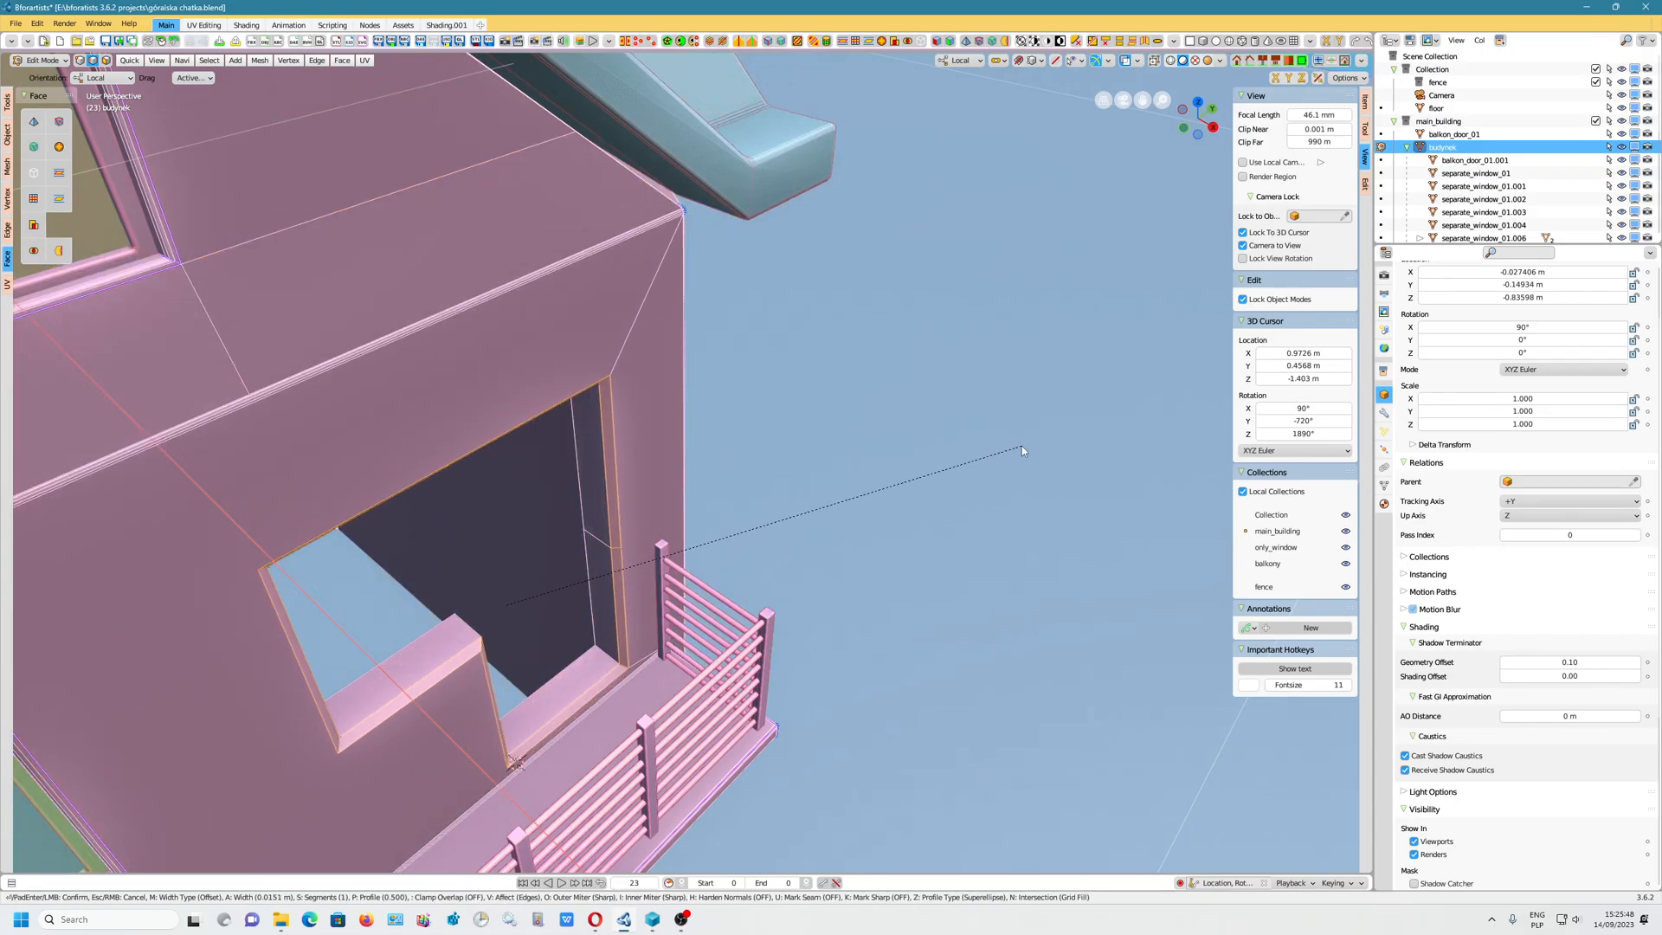
{"action": "left_click", "coordinate": [1023, 448]}
{"action": "middle_click_drag", "start_coordinate": [688, 671], "coordinate": [183, 731]}
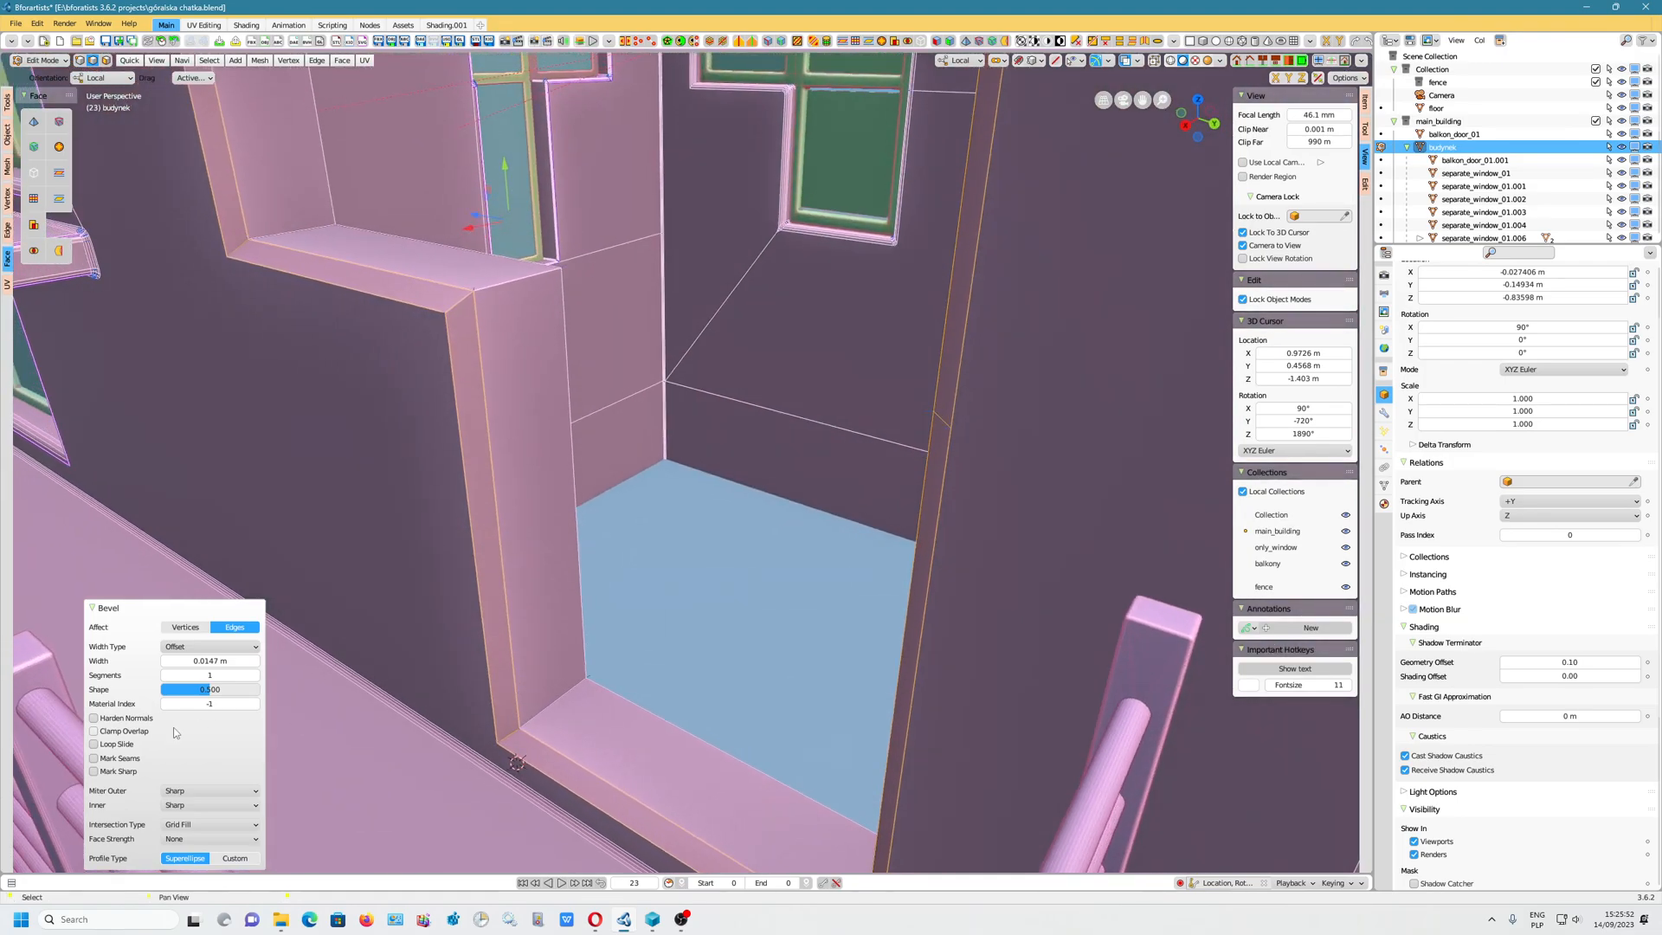
Try the bevel's Loop Slide option on the opening's corners and turn it off again
{"action": "left_click", "coordinate": [95, 747]}
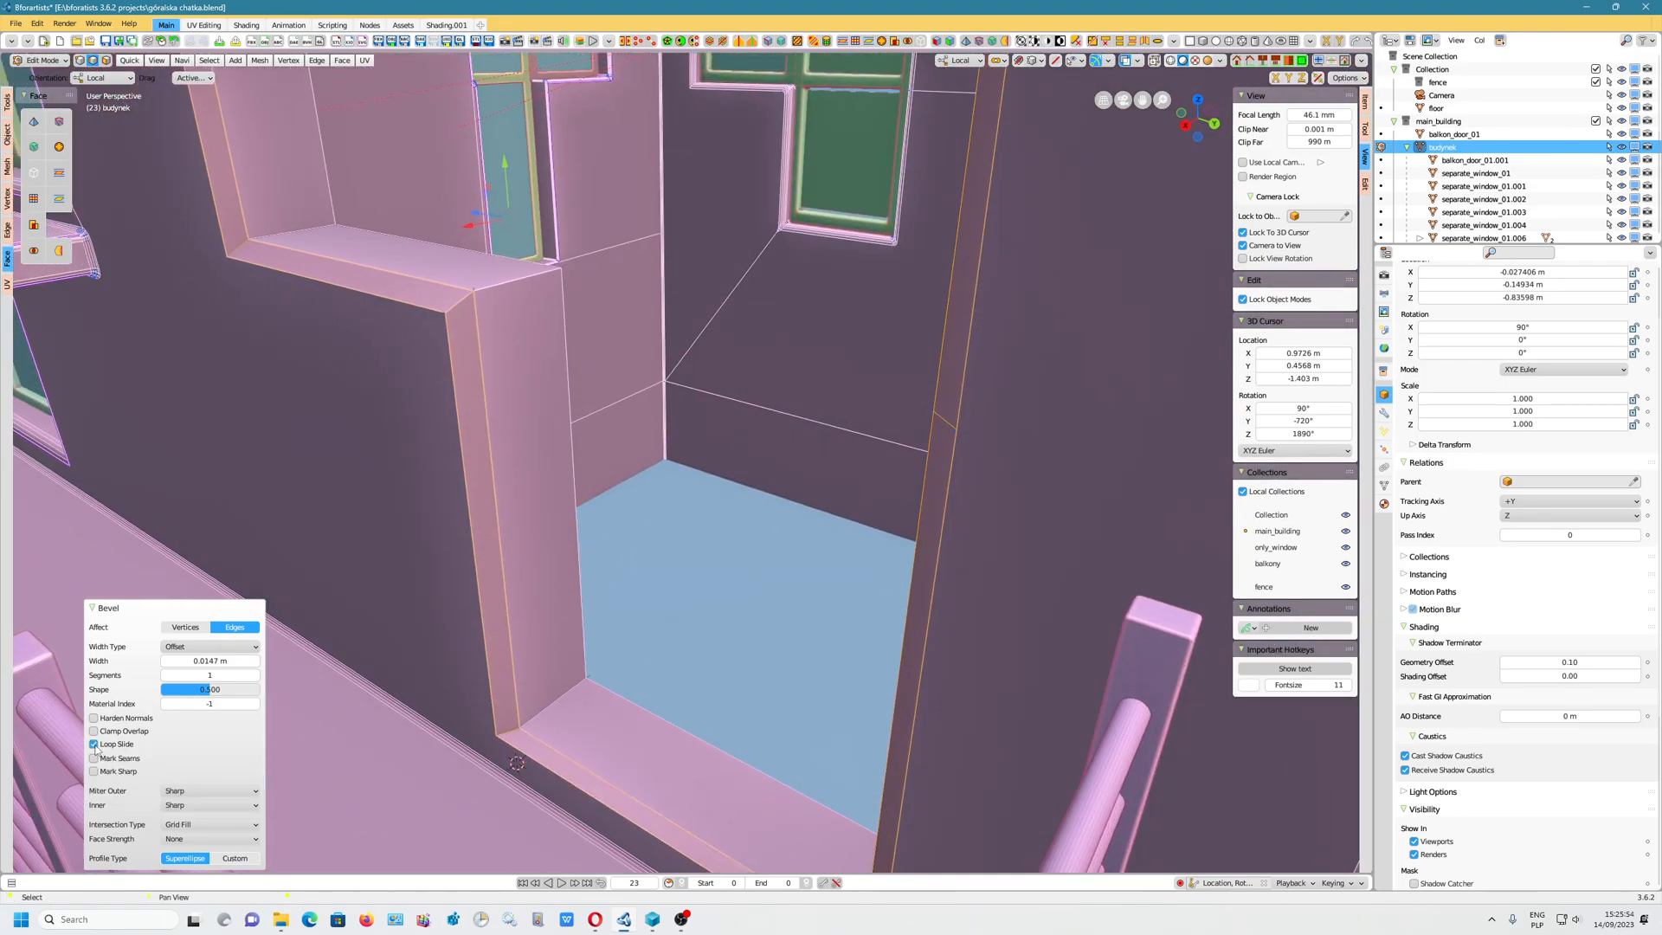
{"action": "scroll", "coordinate": [545, 675], "scroll_direction": "up", "scroll_amount": 5}
{"action": "middle_click_drag", "start_coordinate": [556, 668], "coordinate": [600, 702]}
{"action": "scroll", "coordinate": [537, 693], "scroll_direction": "down", "scroll_amount": 4}
{"action": "scroll", "coordinate": [600, 702], "scroll_direction": "up", "scroll_amount": 1}
{"action": "scroll", "coordinate": [542, 420], "scroll_direction": "down", "scroll_amount": 2}
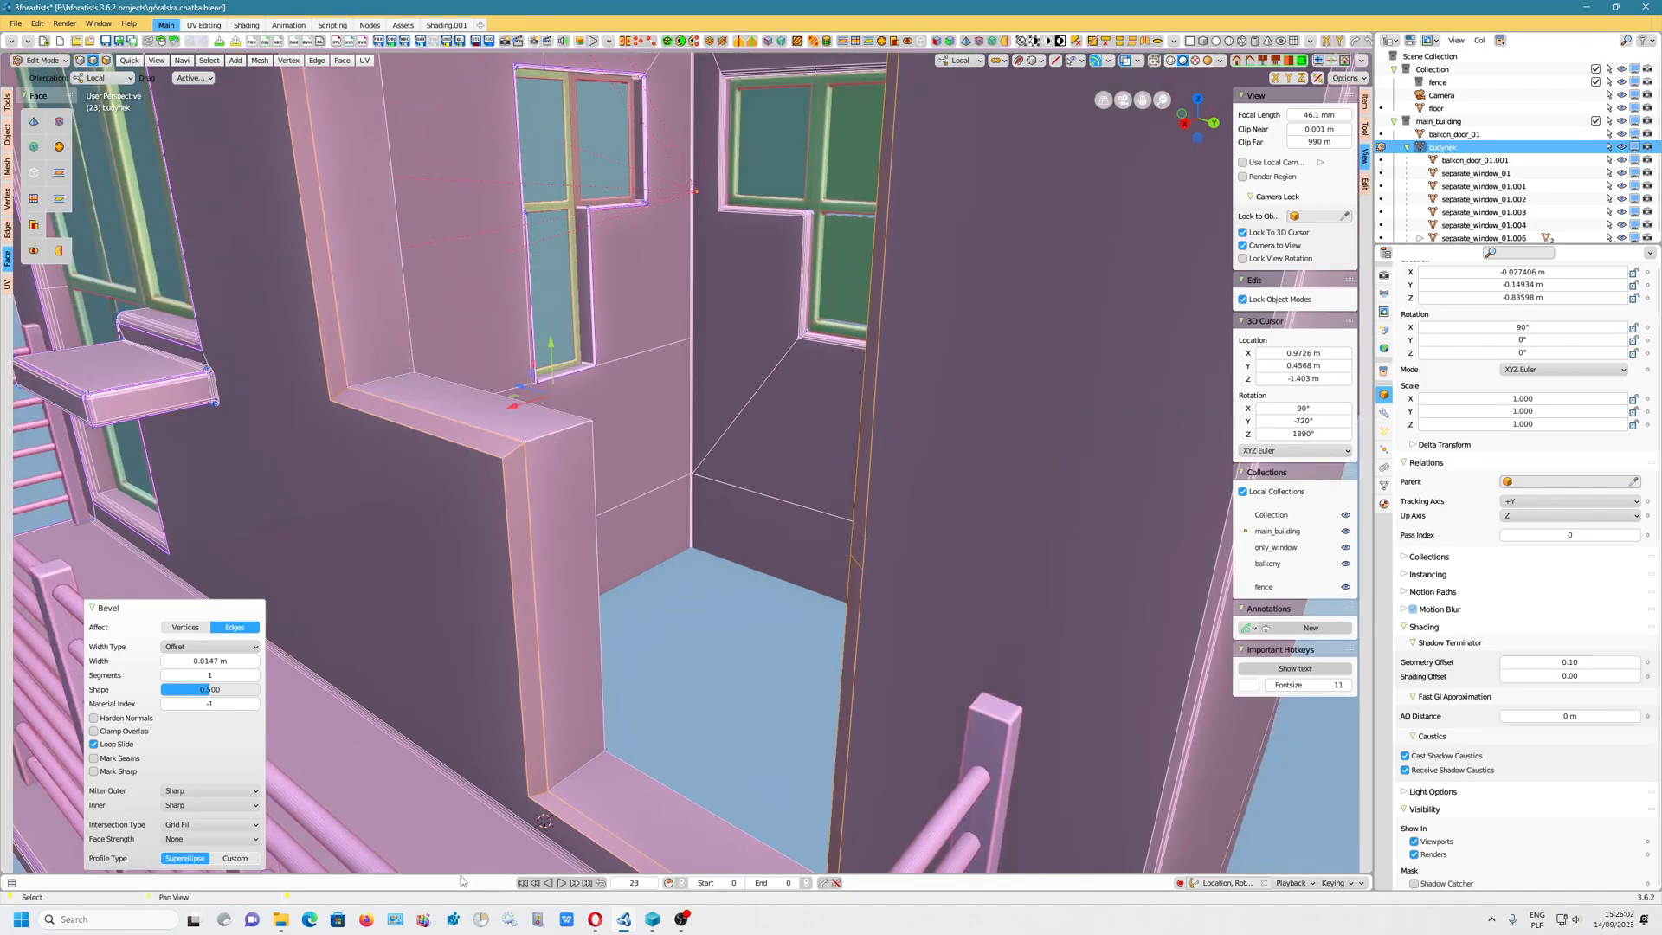
{"action": "left_click", "coordinate": [103, 746]}
Set the bevel of the balcony opening to 4 segments
{"action": "left_click", "coordinate": [257, 676]}
{"action": "left_click", "coordinate": [257, 675]}
{"action": "left_click", "coordinate": [257, 675]}
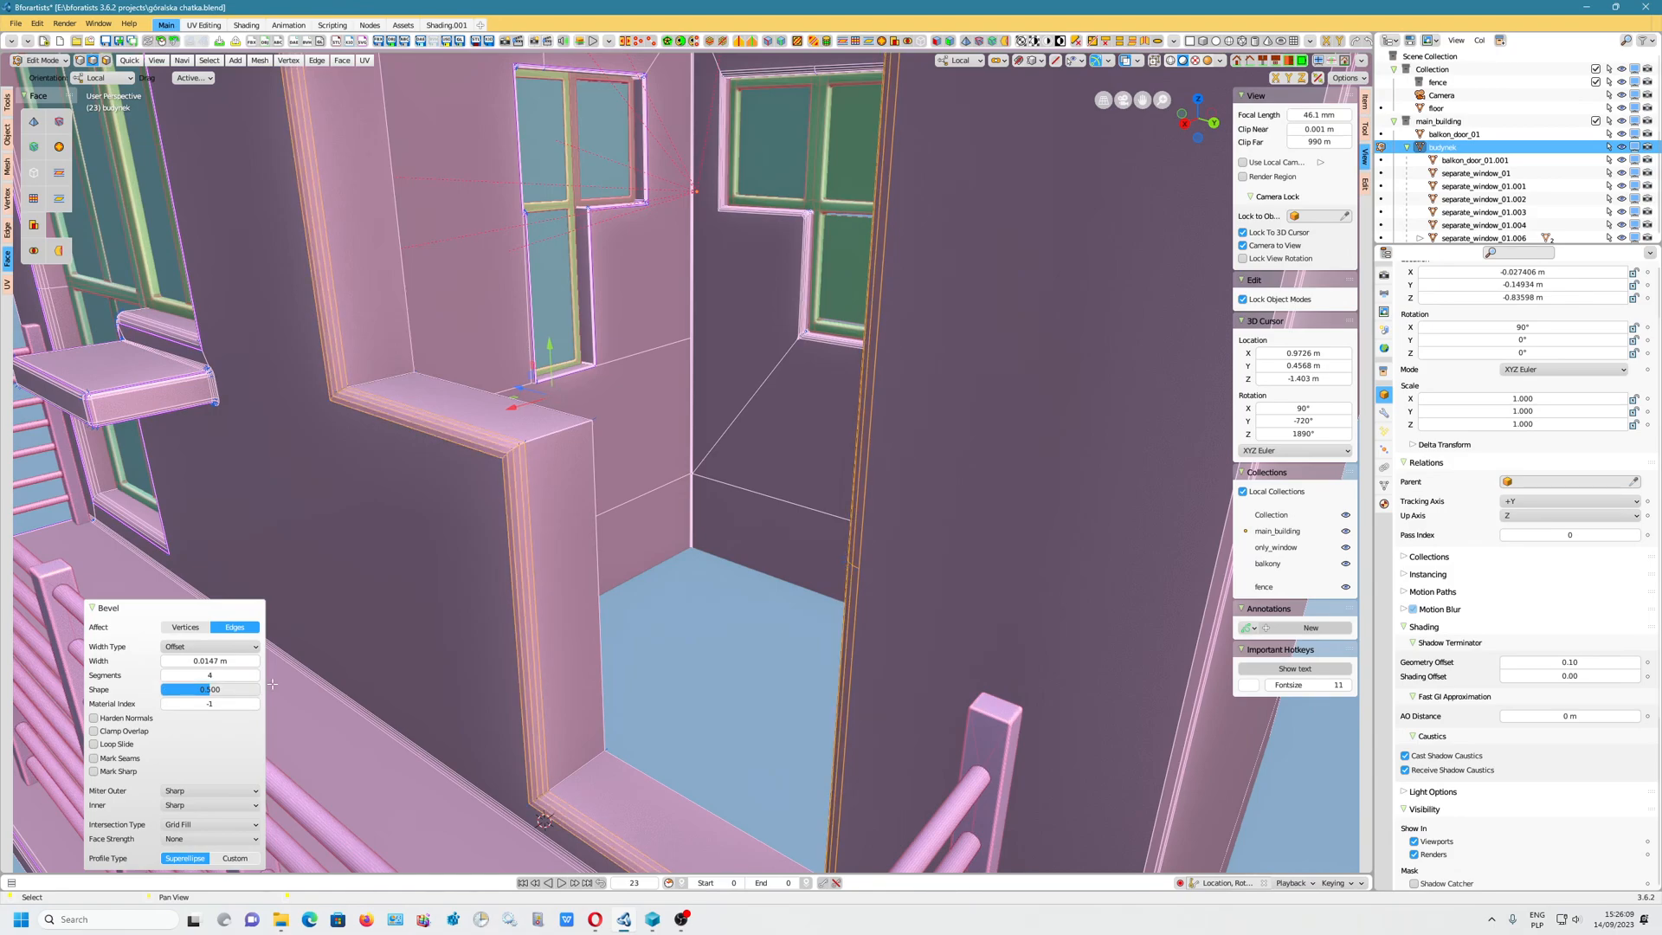
Toggle Loop Slide on and back off to compare the lower corner of the four-segment bevel
{"action": "left_click", "coordinate": [94, 746]}
{"action": "scroll", "coordinate": [616, 840], "scroll_direction": "up", "scroll_amount": 6}
{"action": "middle_click_drag", "start_coordinate": [524, 745], "coordinate": [566, 661], "text": "alt"}
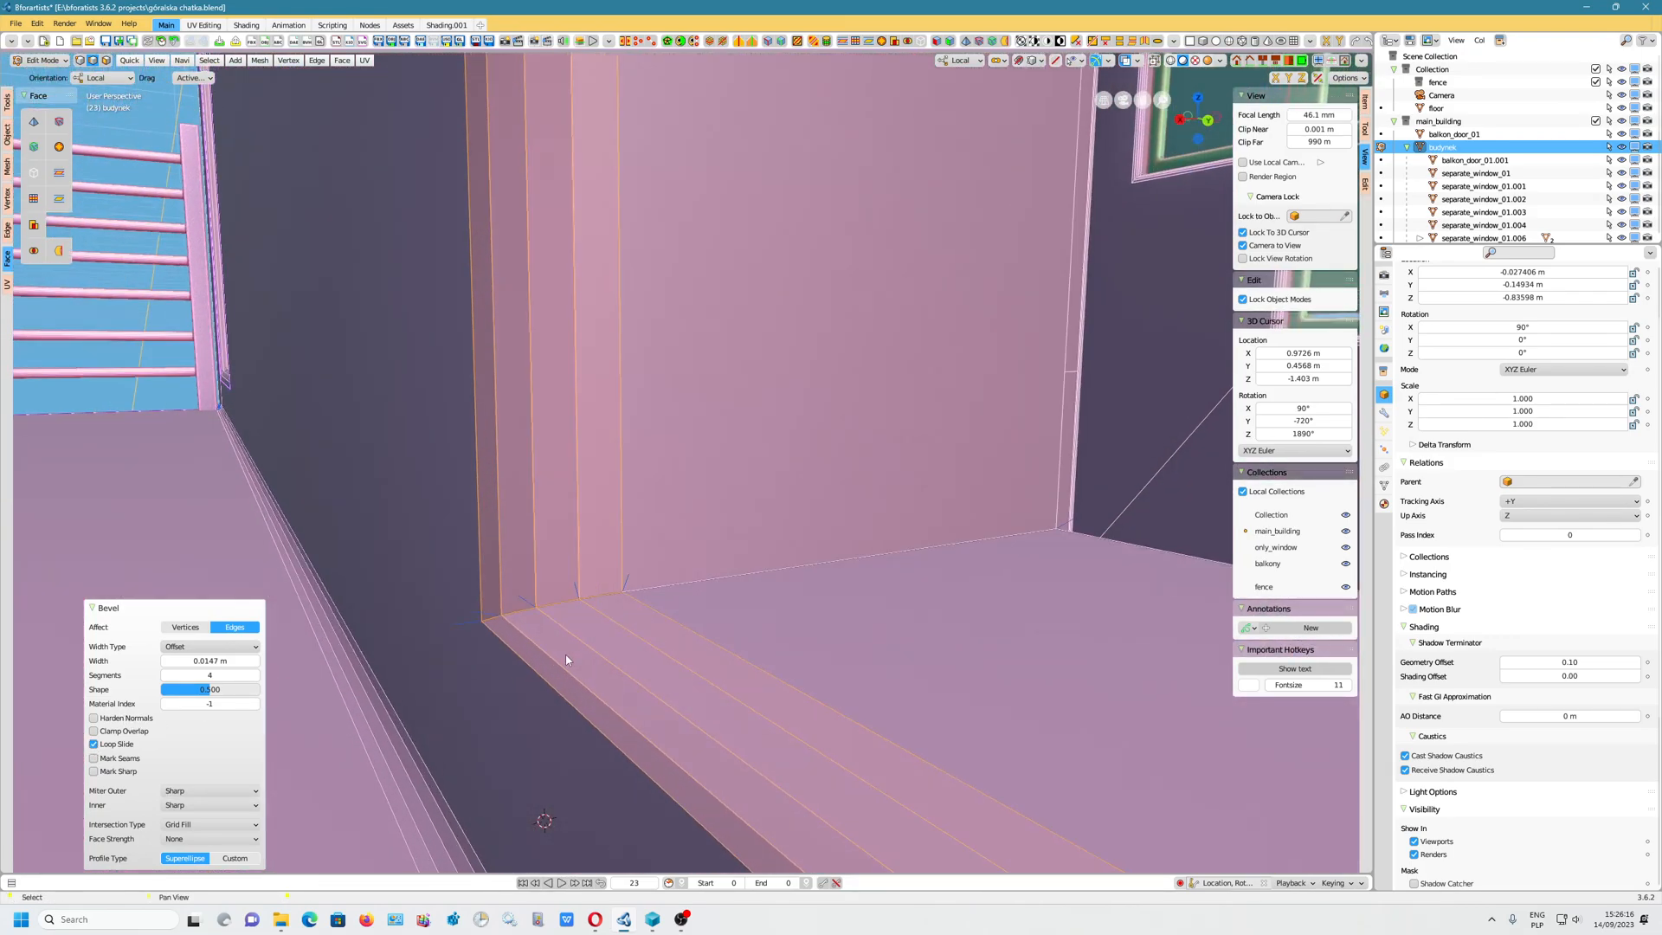
{"action": "left_click", "coordinate": [104, 746]}
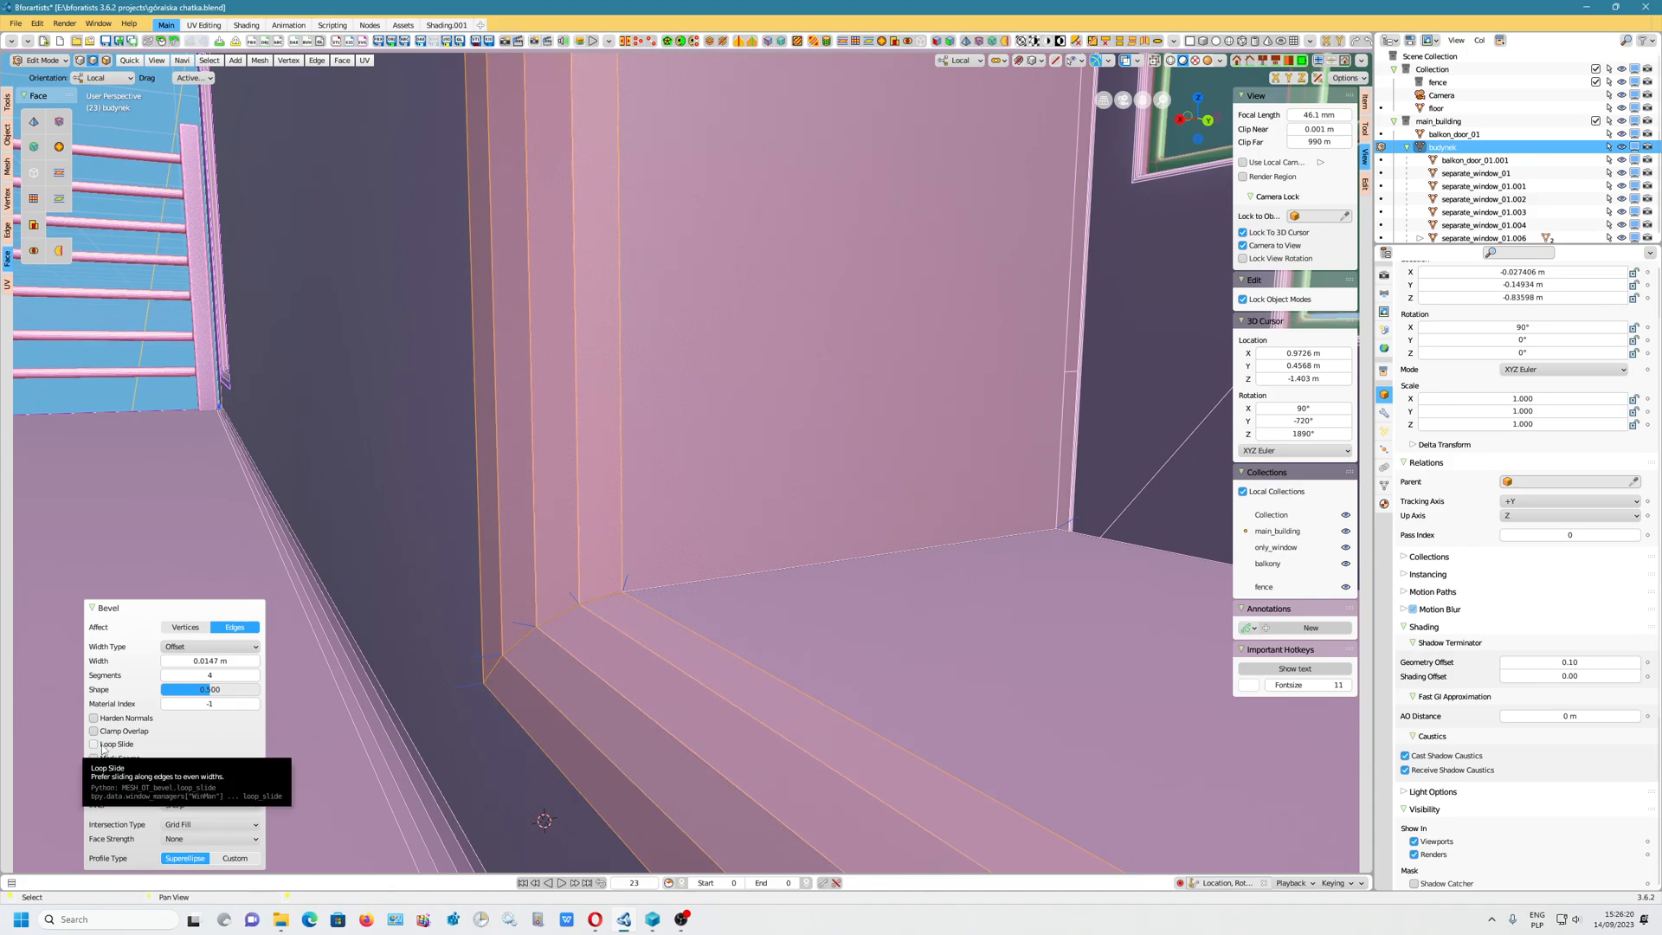
Examine the bevelled corners of the opening and the normals overlay settings with the whole mesh selected
{"action": "left_click", "coordinate": [559, 651]}
{"action": "mouse_move", "coordinate": [559, 651]}
{"action": "middle_mouse_down", "text": "alt"}
{"action": "mouse_move", "coordinate": [552, 683]}
{"action": "mouse_move", "coordinate": [606, 658]}
{"action": "mouse_move", "coordinate": [554, 675]}
{"action": "mouse_move", "coordinate": [579, 651]}
{"action": "mouse_move", "coordinate": [560, 646]}
{"action": "middle_mouse_up", "text": "alt"}
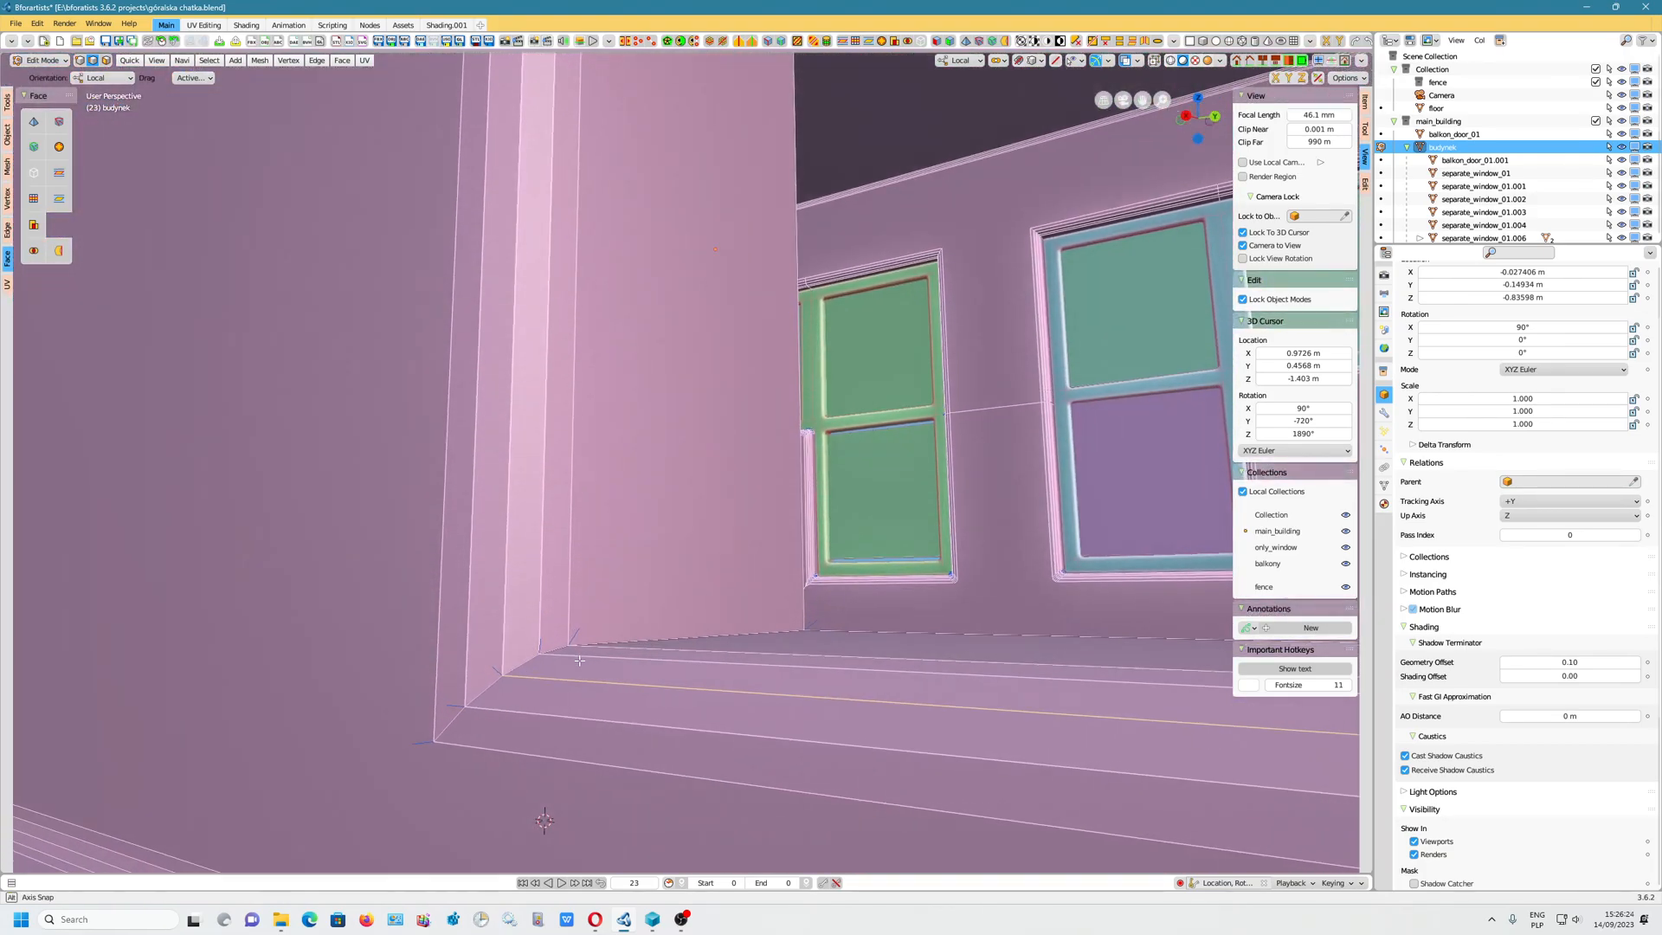
{"action": "scroll", "coordinate": [547, 493], "scroll_direction": "down", "scroll_amount": 8}
{"action": "middle_click_drag", "start_coordinate": [547, 493], "coordinate": [383, 695]}
{"action": "scroll", "coordinate": [718, 566], "scroll_direction": "up", "scroll_amount": 5}
{"action": "scroll", "coordinate": [718, 566], "scroll_direction": "down", "scroll_amount": 6}
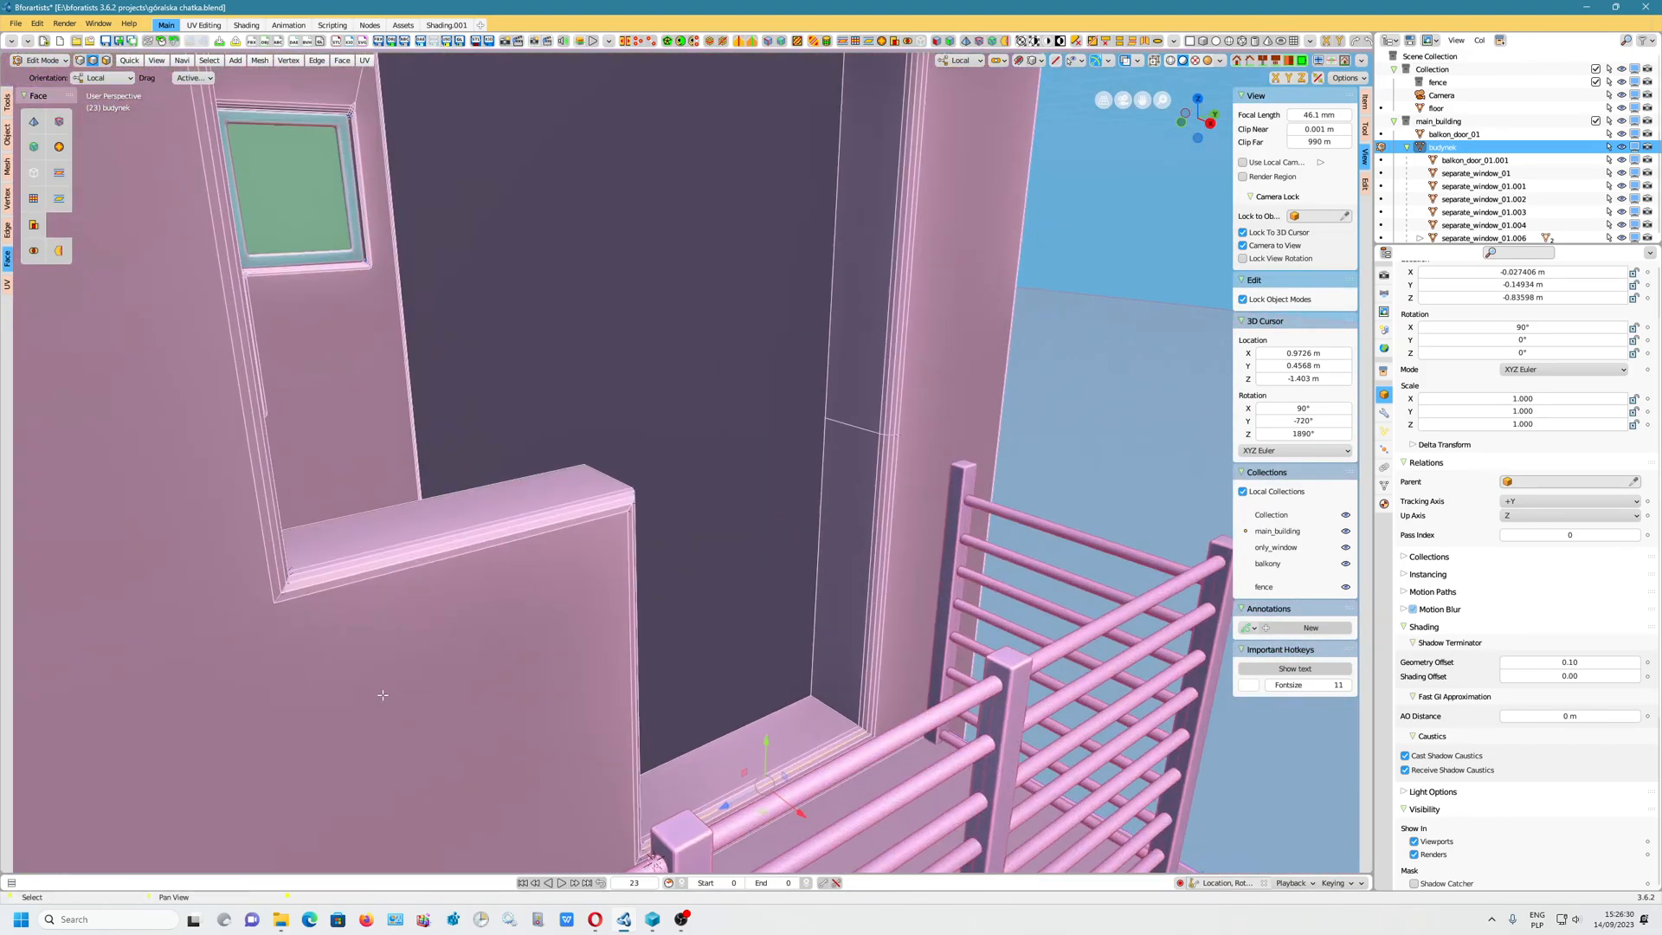
{"action": "key", "text": "a"}
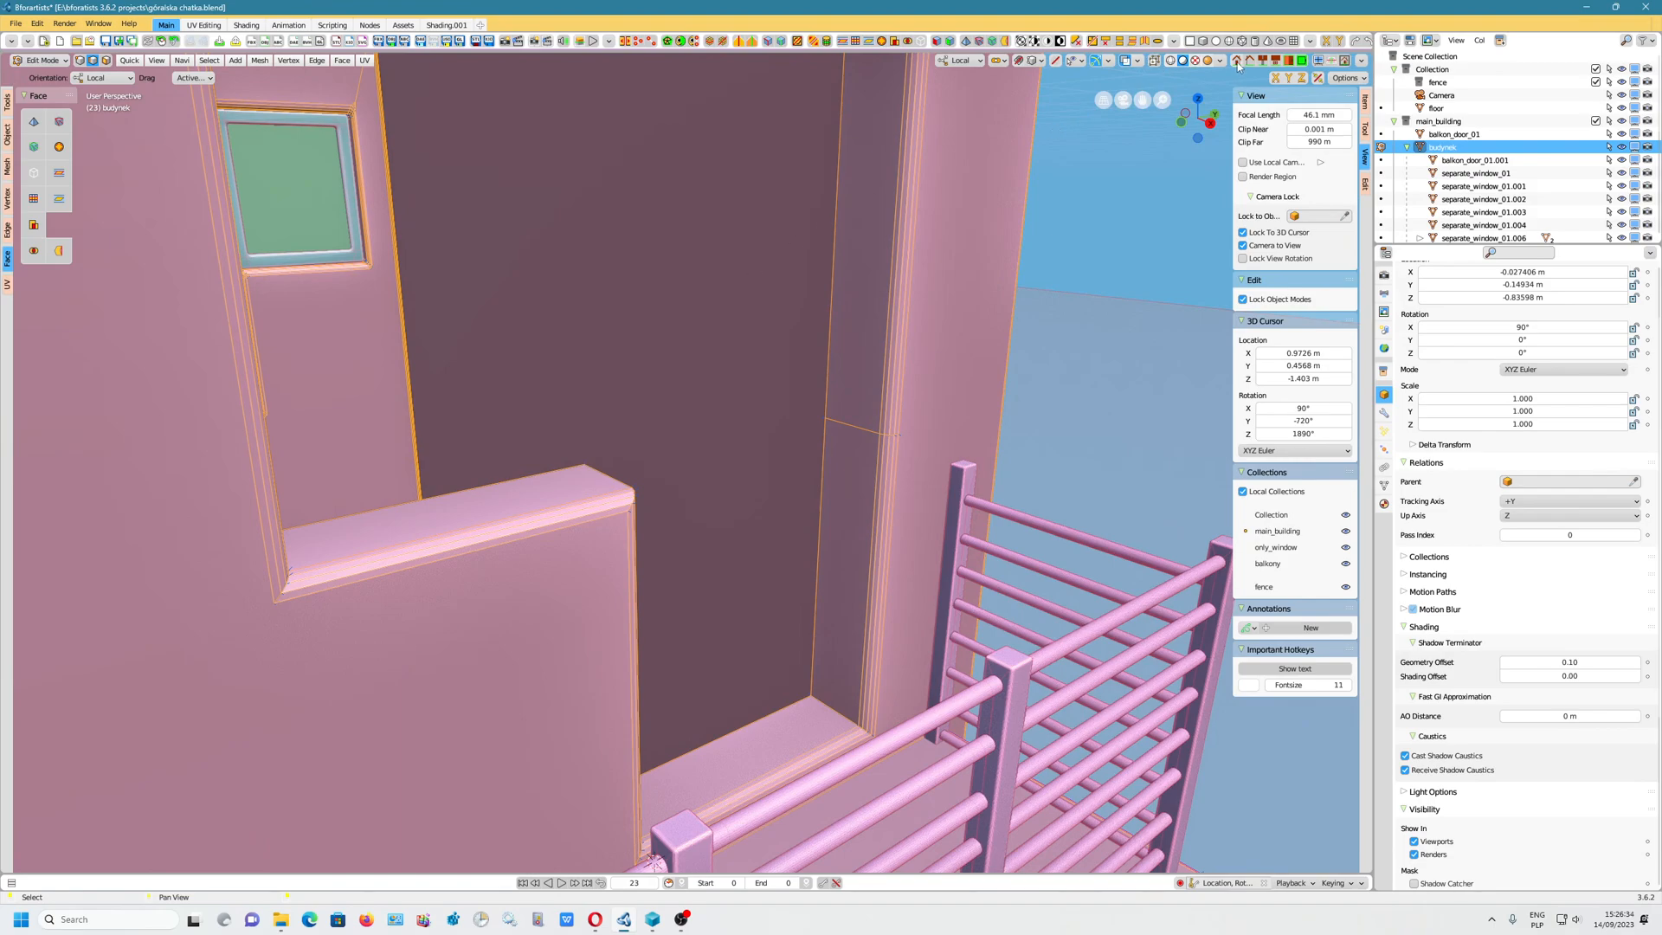
{"action": "left_click", "coordinate": [1141, 62]}
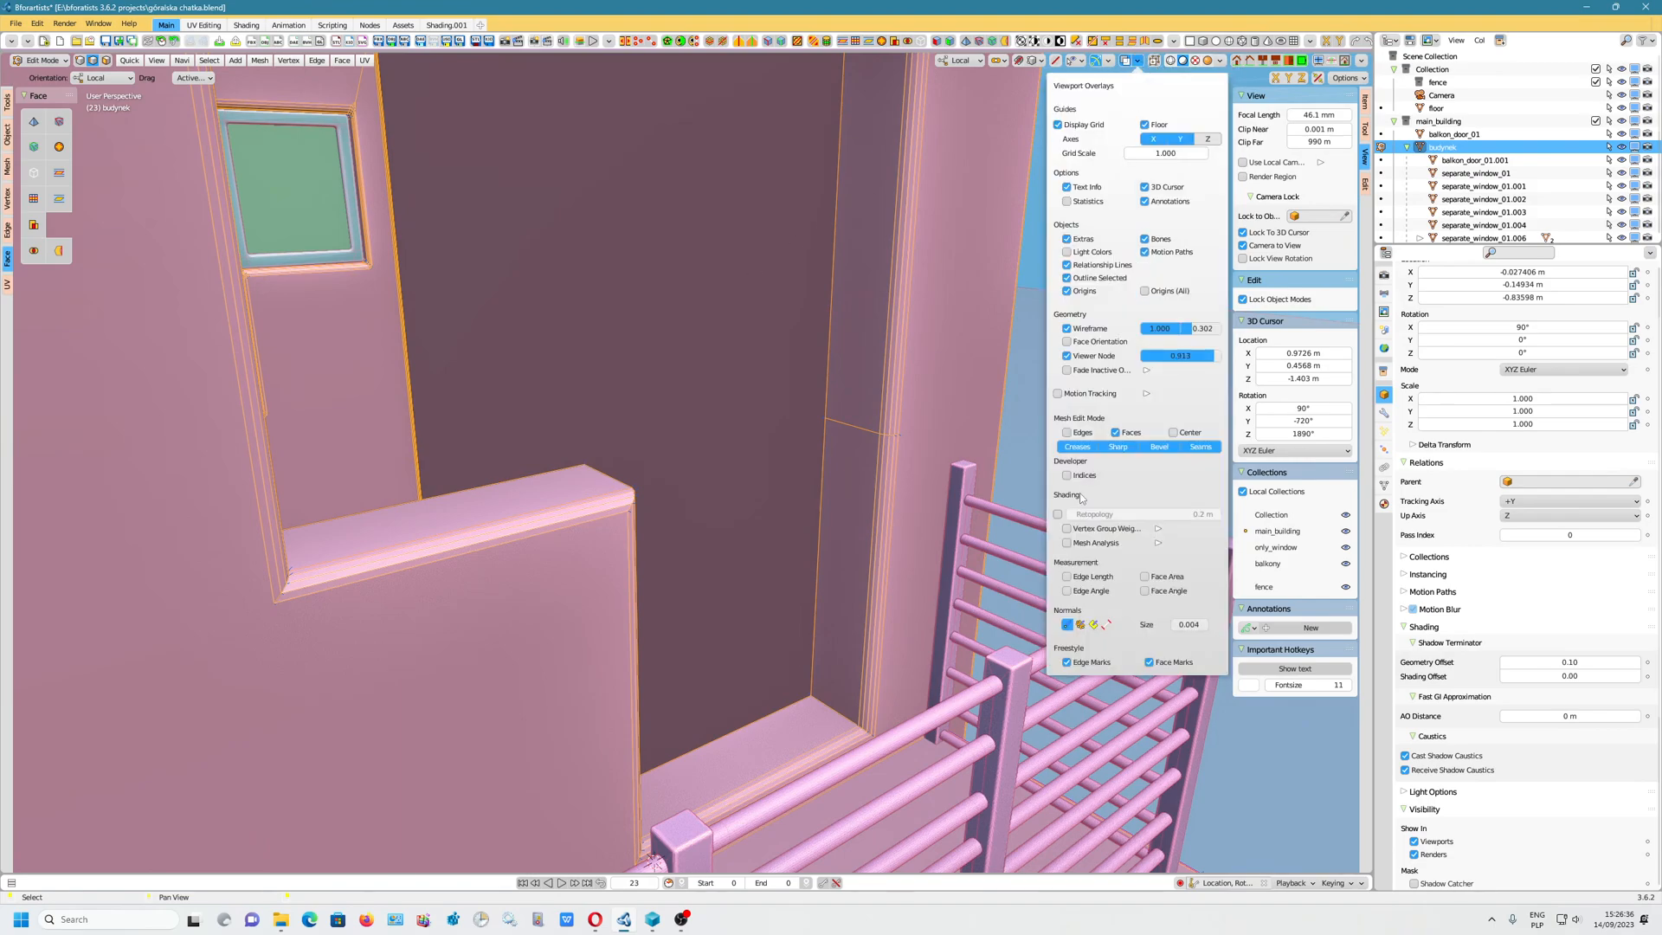
{"action": "left_click", "coordinate": [1068, 625]}
{"action": "left_click", "coordinate": [1169, 624]}
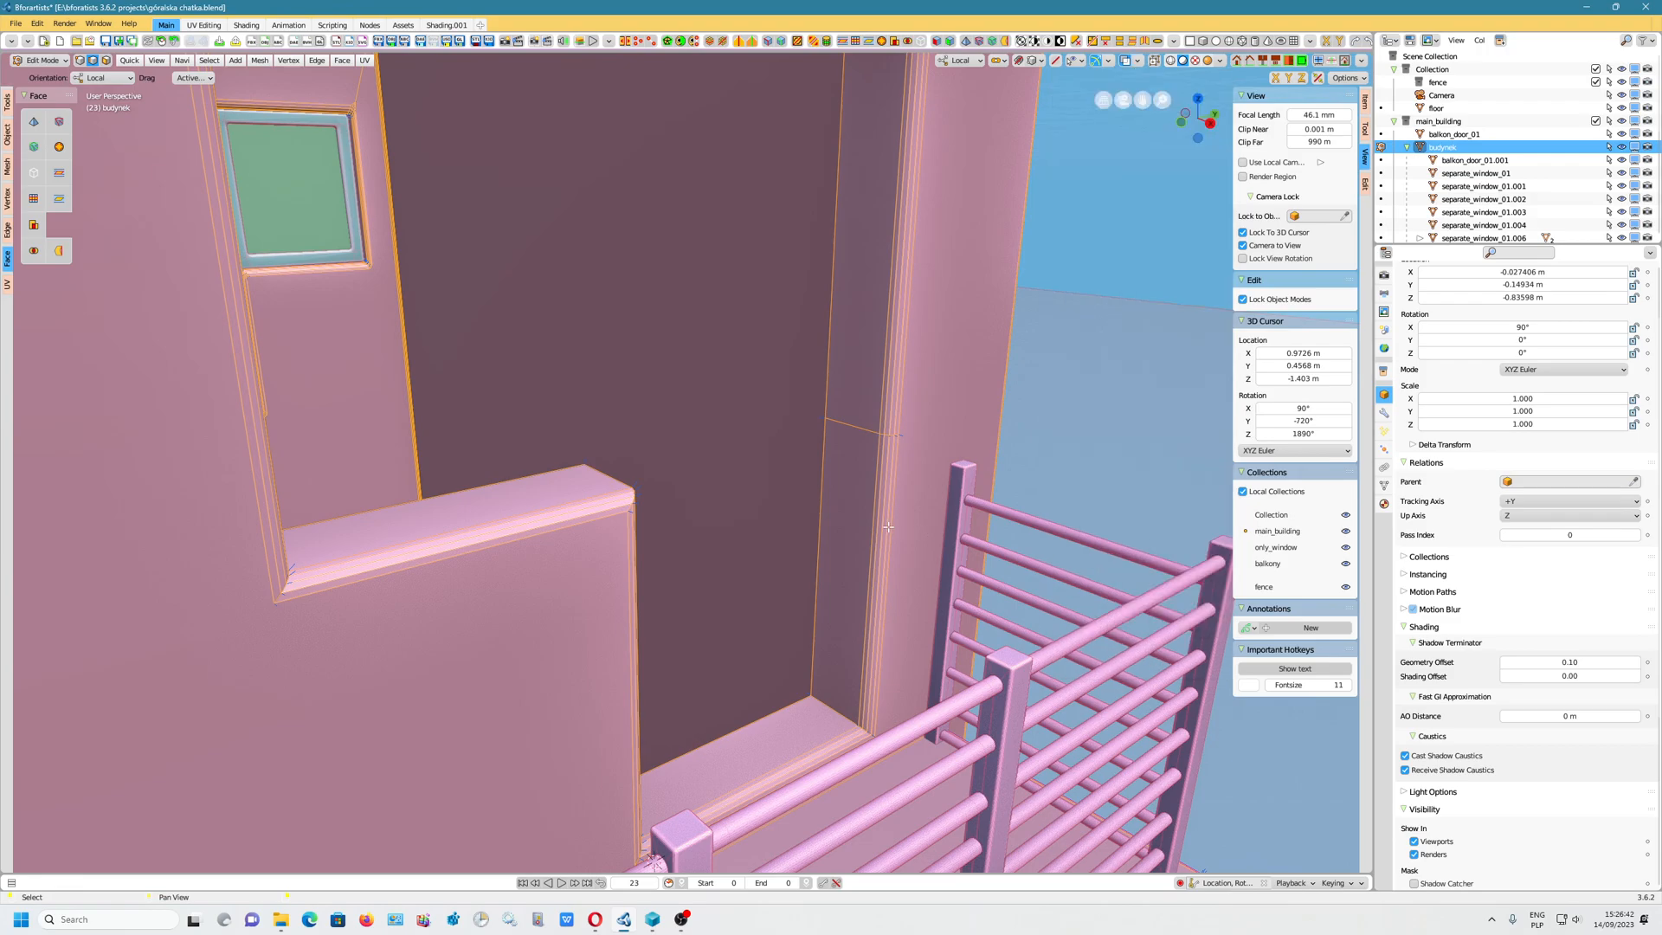
{"action": "scroll", "coordinate": [553, 530], "scroll_direction": "up", "scroll_amount": 5}
{"action": "scroll", "coordinate": [563, 390], "scroll_direction": "down", "scroll_amount": 4}
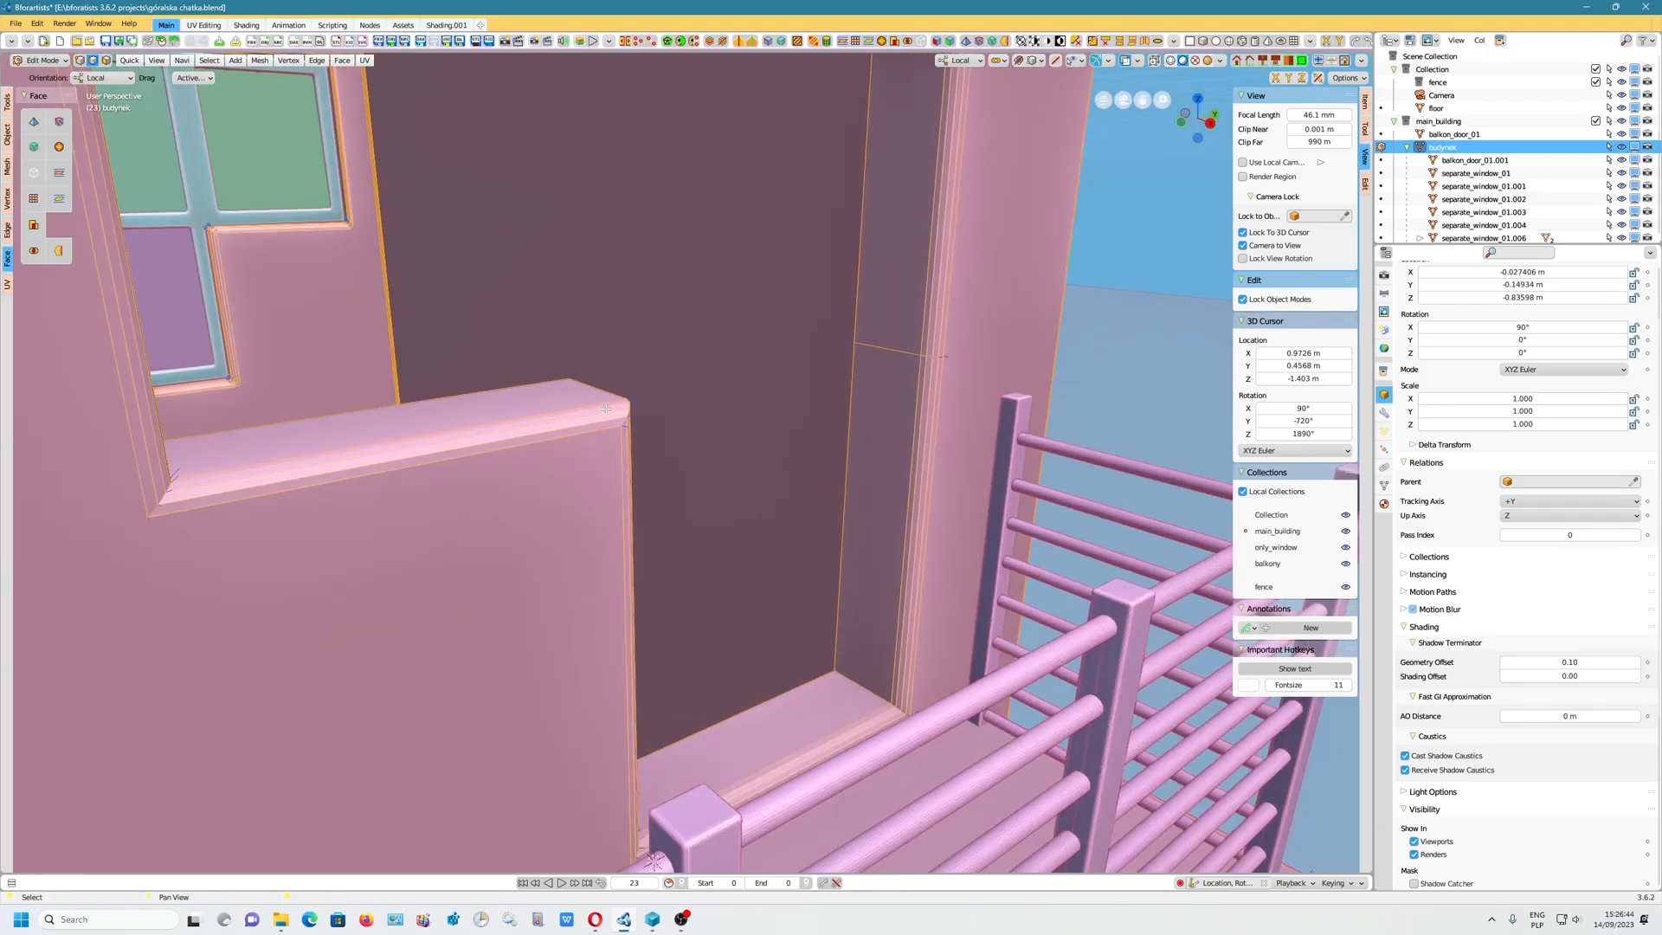
Select the whole building mesh and recalculate its normals to the outside
{"action": "right_click", "coordinate": [606, 409], "text": "shift"}
{"action": "scroll", "coordinate": [605, 409], "scroll_direction": "down", "scroll_amount": 3}
{"action": "middle_click_drag", "start_coordinate": [606, 409], "coordinate": [459, 485]}
{"action": "scroll", "coordinate": [459, 485], "scroll_direction": "up", "scroll_amount": 4}
{"action": "middle_click_drag", "start_coordinate": [632, 471], "coordinate": [715, 450]}
{"action": "key", "text": "alt+a"}
{"action": "key", "text": "a"}
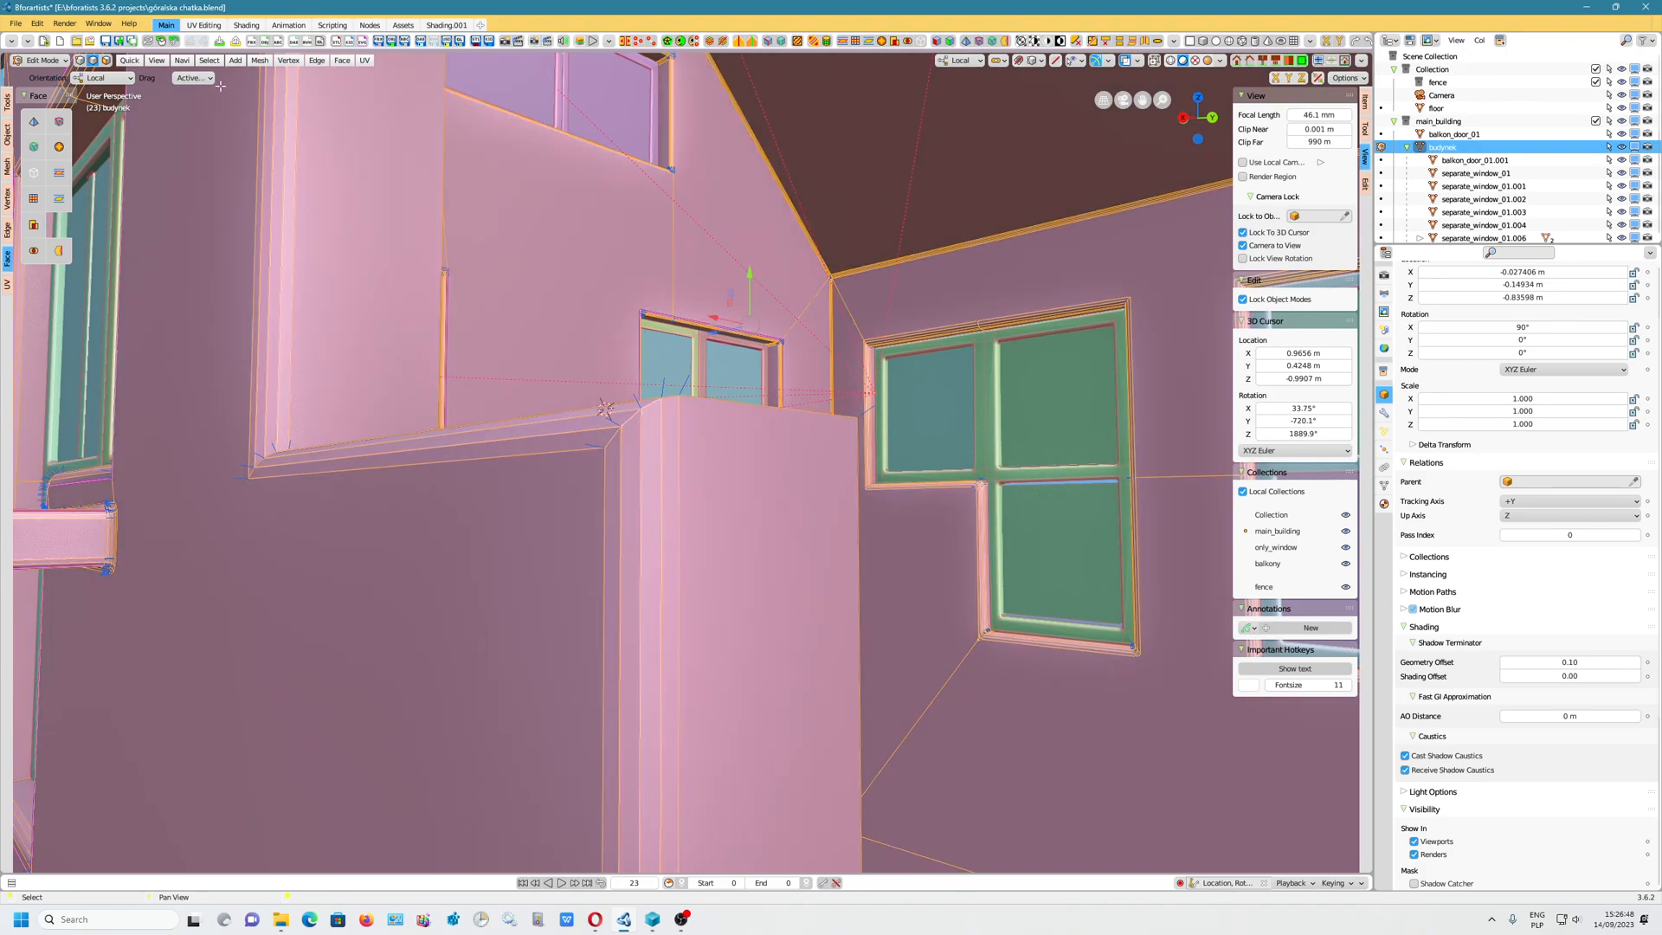
{"action": "left_click", "coordinate": [260, 60]}
{"action": "mouse_move", "coordinate": [329, 277]}
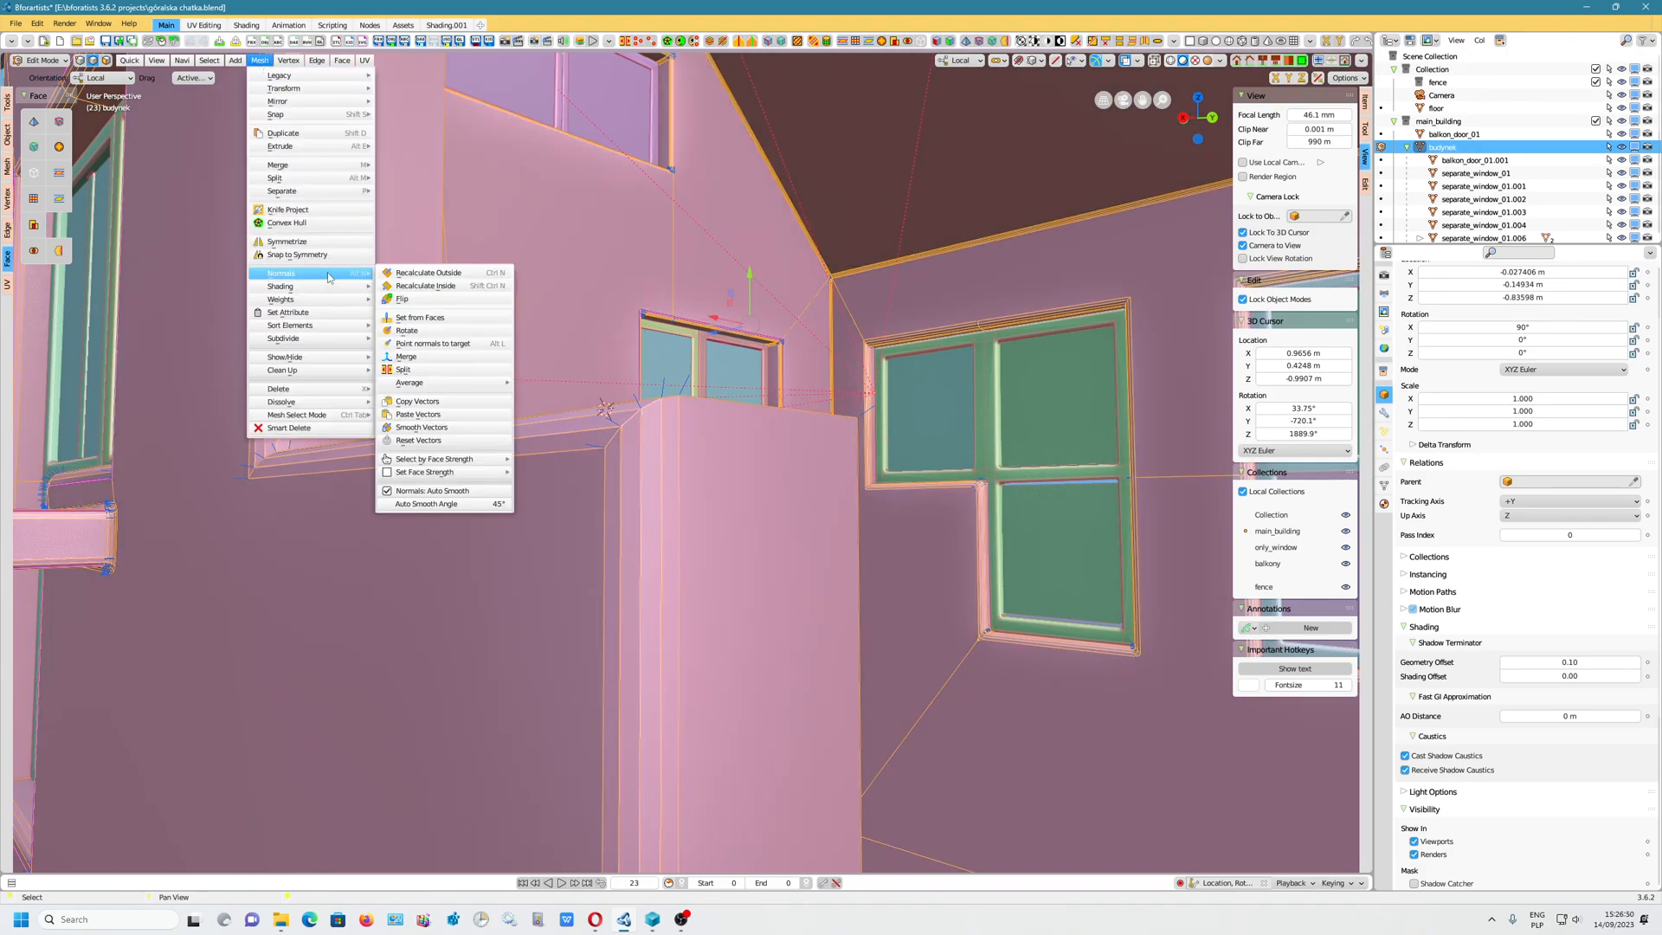
{"action": "left_click", "coordinate": [454, 275]}
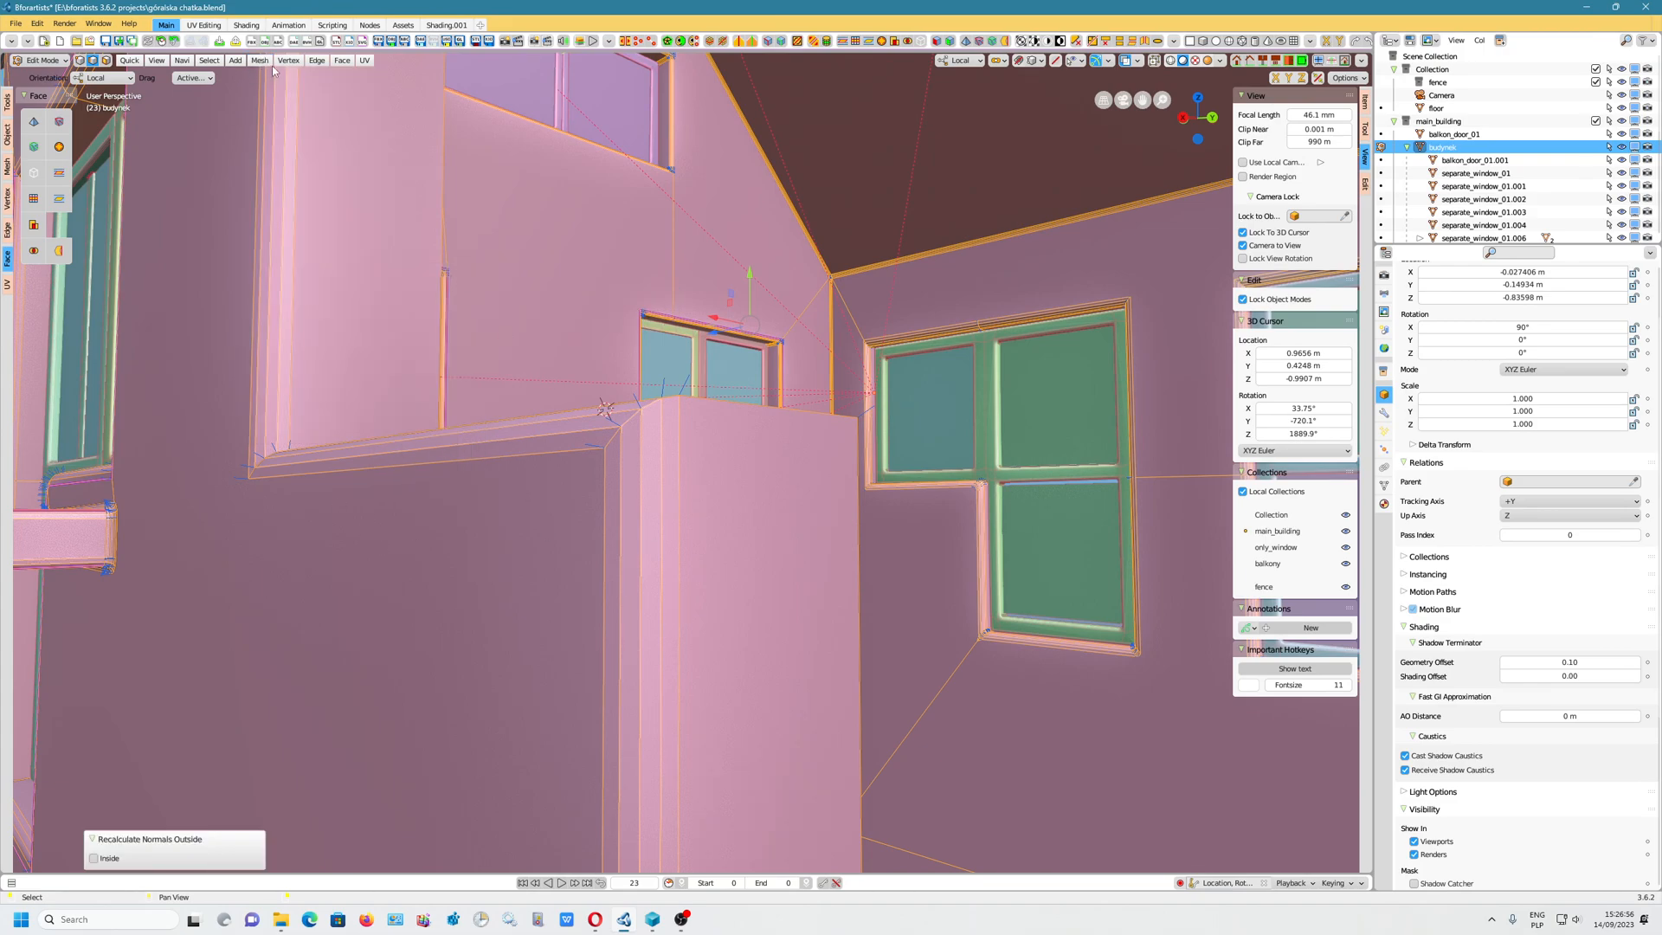
Apply the scale of the budynek object in Object Mode and return it to Edit Mode
{"action": "key", "text": "Tab"}
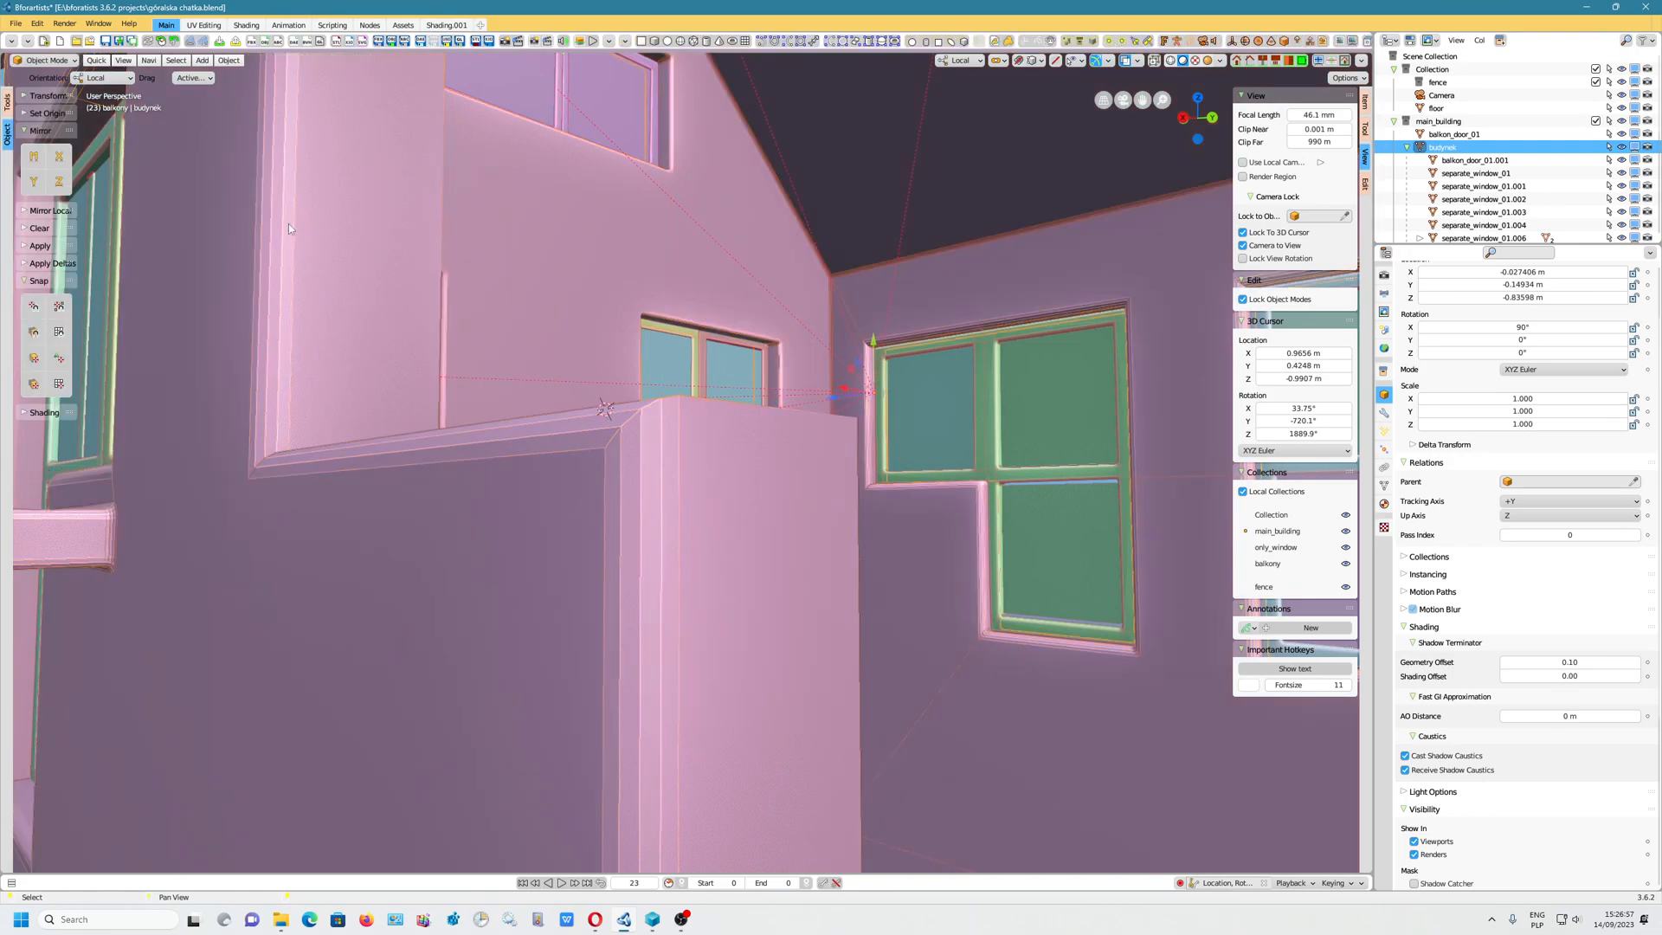
{"action": "left_click", "coordinate": [229, 60]}
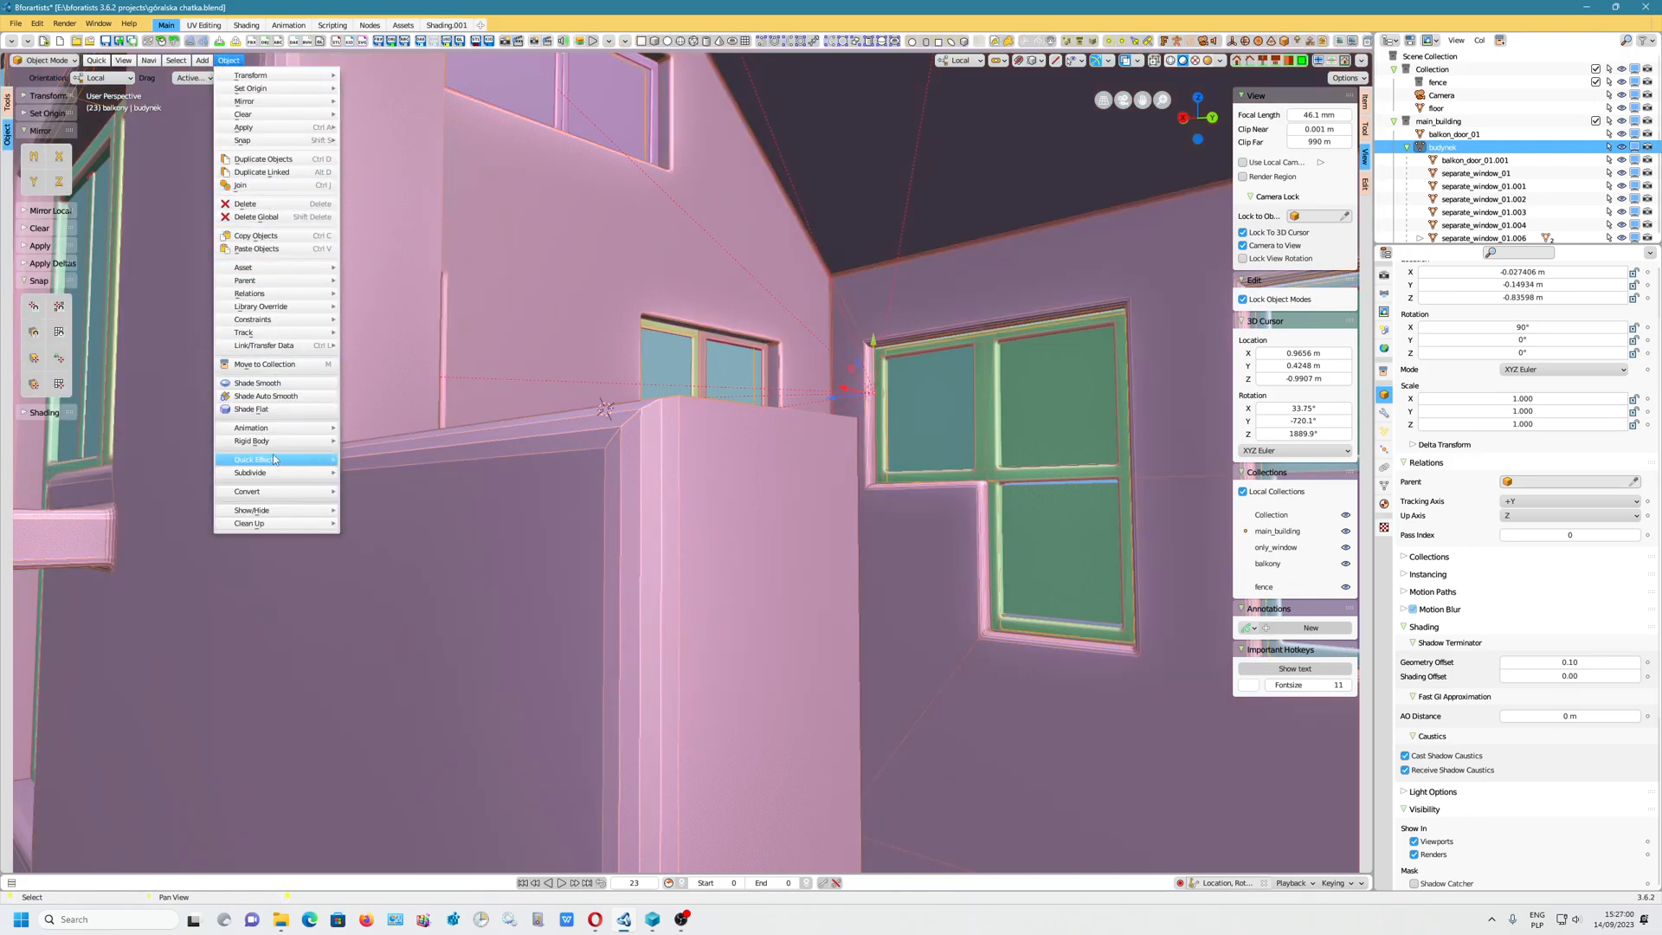
{"action": "mouse_move", "coordinate": [277, 127]}
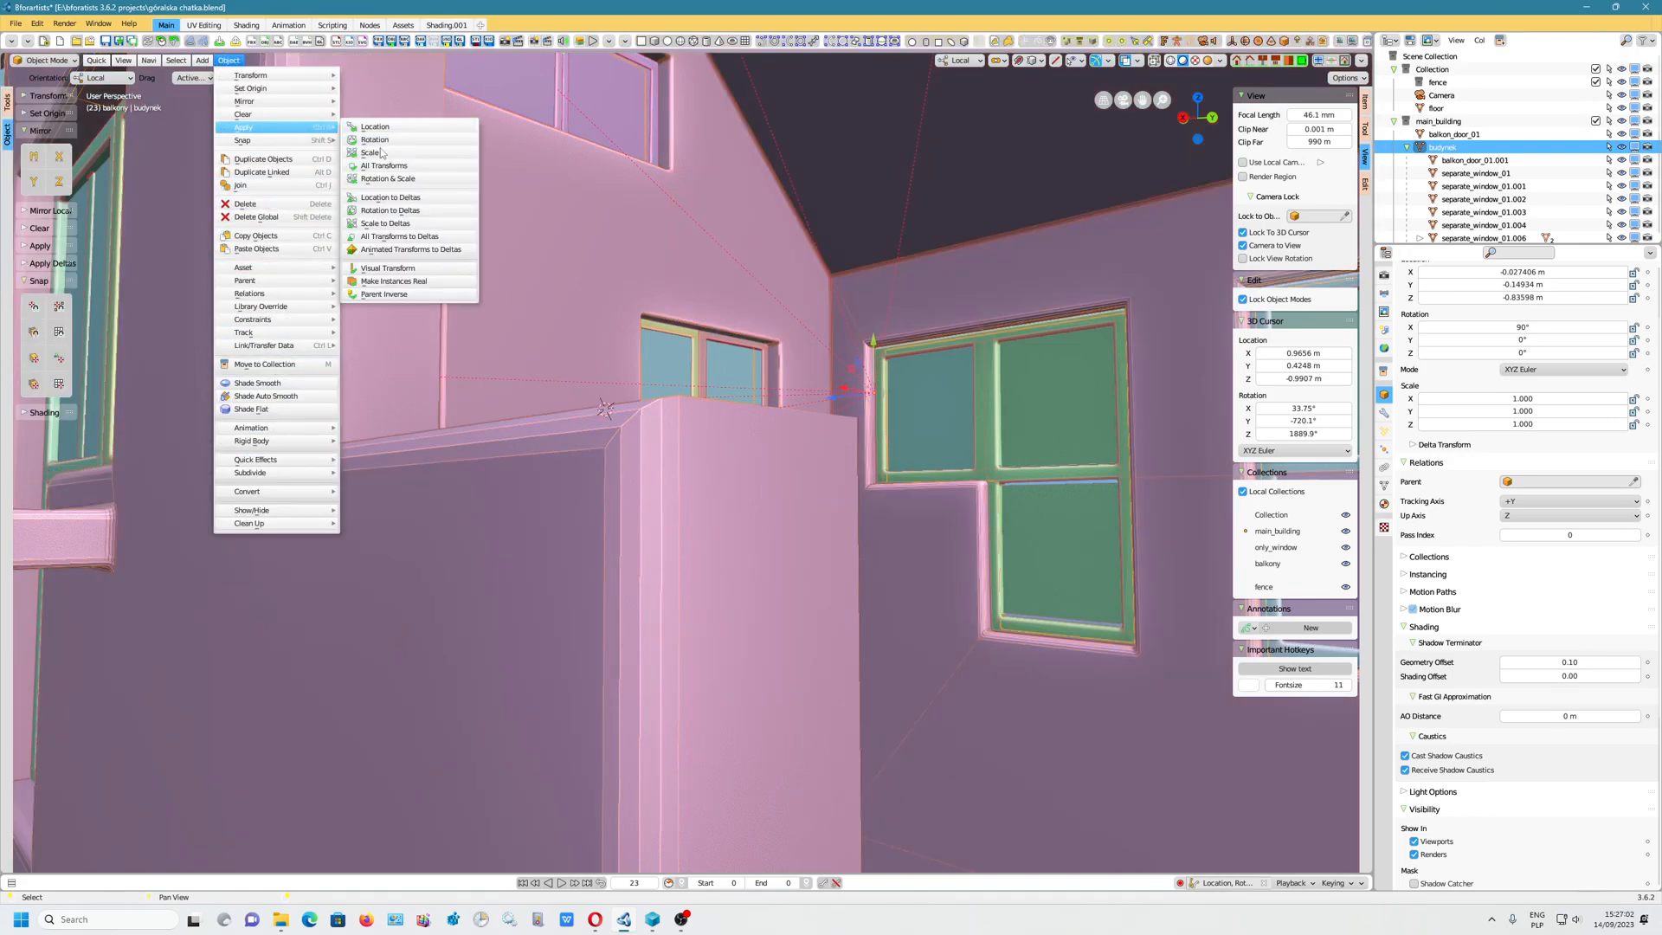
{"action": "left_click", "coordinate": [398, 153]}
{"action": "scroll", "coordinate": [655, 489], "scroll_direction": "down", "scroll_amount": 2}
{"action": "scroll", "coordinate": [655, 489], "scroll_direction": "down", "scroll_amount": 2}
{"action": "middle_click_drag", "start_coordinate": [655, 489], "coordinate": [803, 554]}
{"action": "left_click", "coordinate": [471, 432]}
{"action": "key", "text": "Tab"}
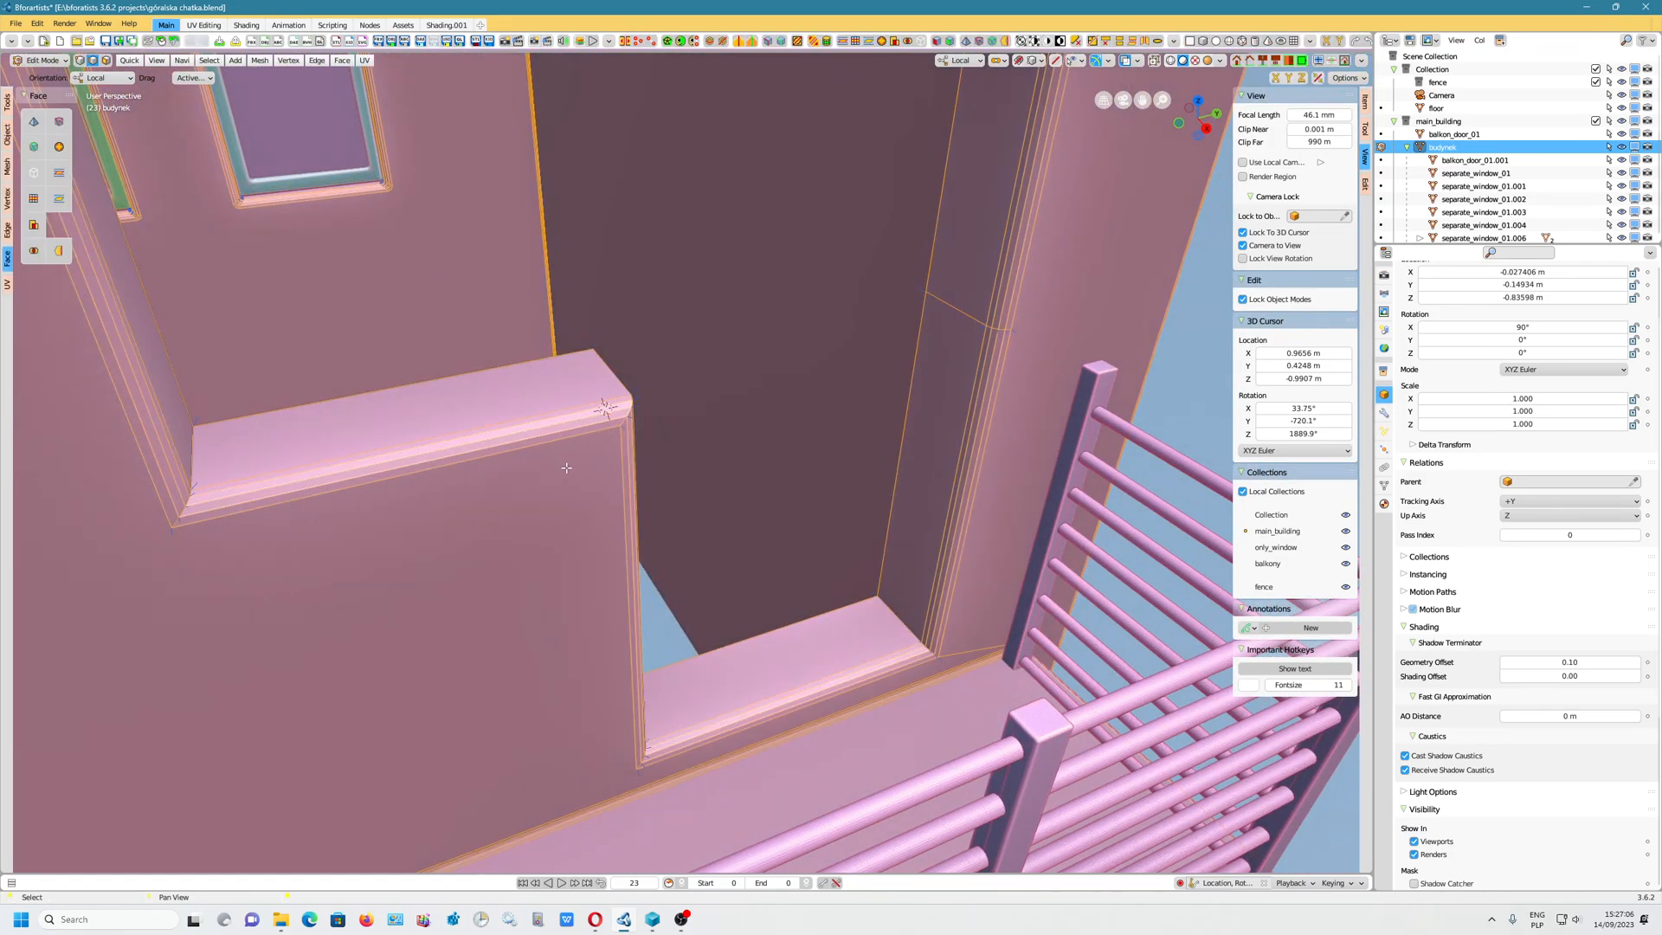
Examine the balcony facade with its bevelled opening and the roof from several sides of the house
{"action": "scroll", "coordinate": [576, 498], "scroll_direction": "down", "scroll_amount": 3}
{"action": "middle_click_drag", "start_coordinate": [583, 512], "coordinate": [430, 490]}
{"action": "scroll", "coordinate": [512, 438], "scroll_direction": "down", "scroll_amount": 3}
{"action": "middle_click_drag", "start_coordinate": [512, 438], "coordinate": [822, 380]}
{"action": "middle_click_drag", "start_coordinate": [416, 303], "coordinate": [748, 545], "text": "shift"}
{"action": "middle_click_drag", "start_coordinate": [554, 533], "coordinate": [480, 475]}
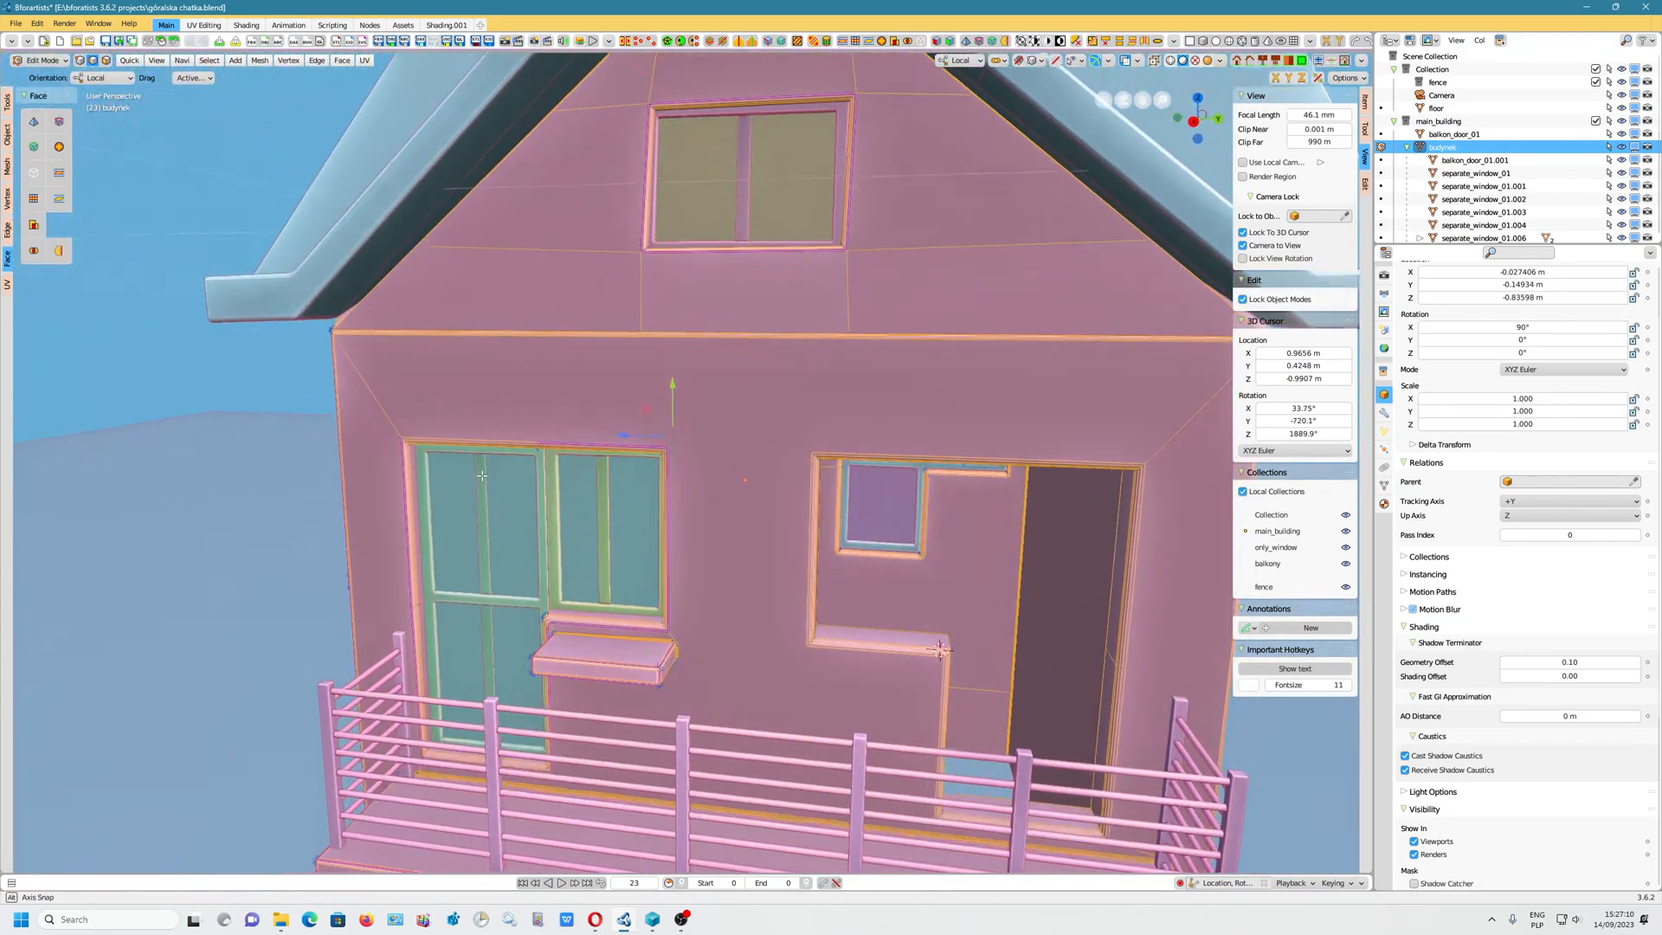
{"action": "scroll", "coordinate": [481, 474], "scroll_direction": "down", "scroll_amount": 4}
{"action": "middle_click_drag", "start_coordinate": [738, 449], "coordinate": [268, 582]}
{"action": "middle_click_drag", "start_coordinate": [268, 582], "coordinate": [521, 786]}
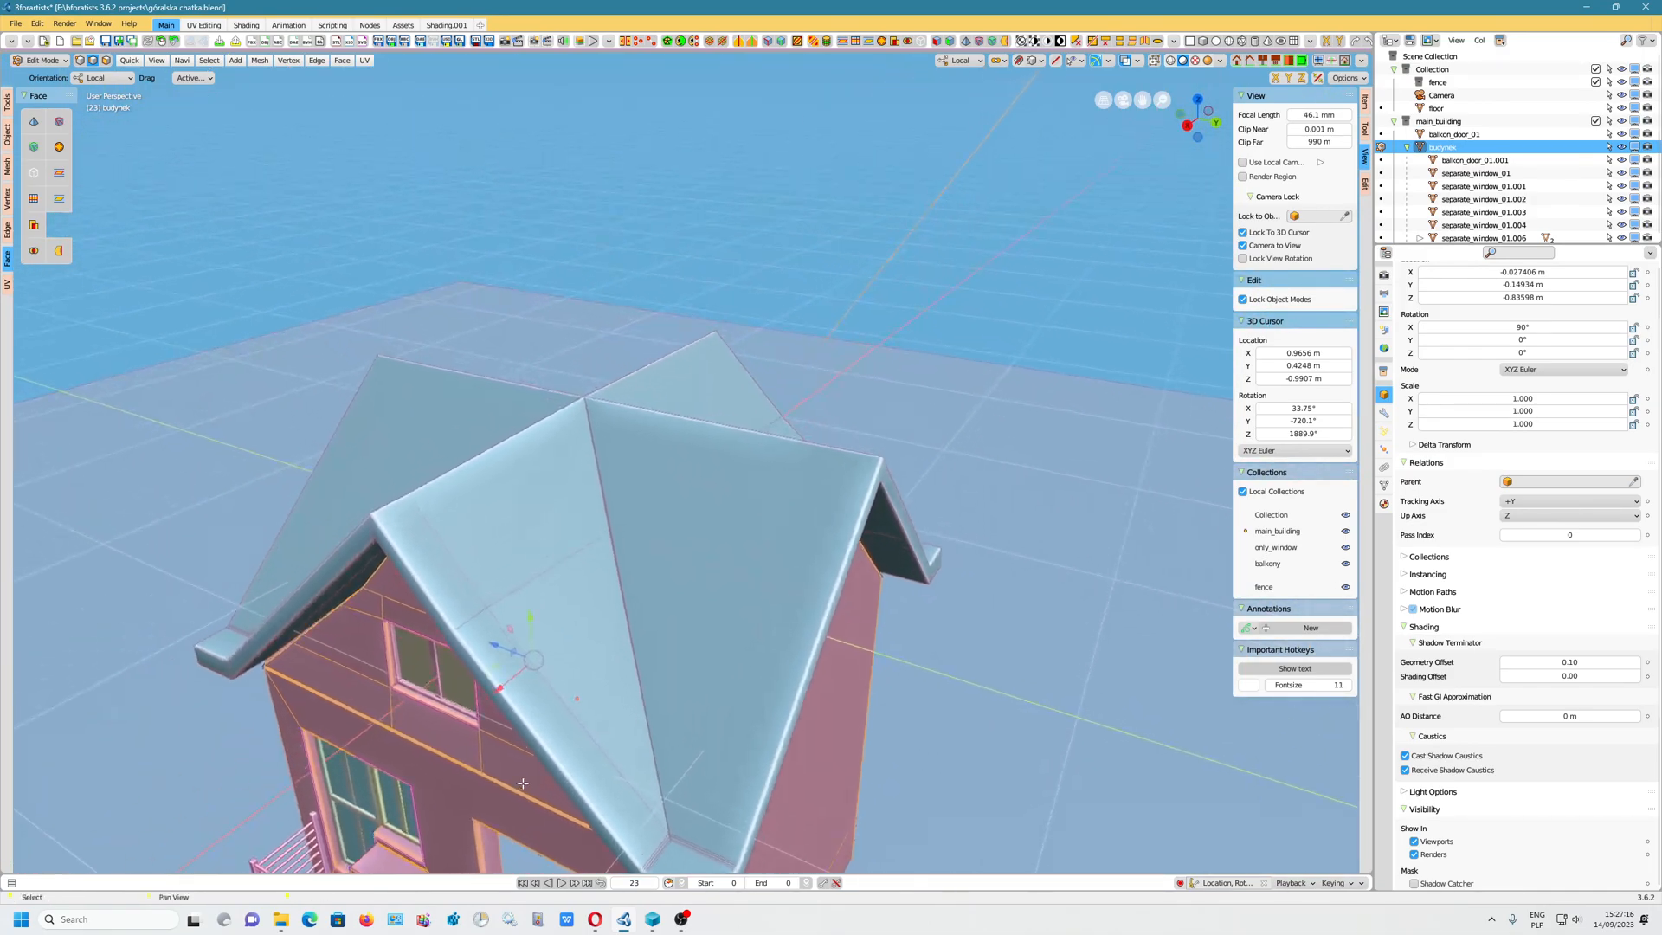
{"action": "middle_click_drag", "start_coordinate": [197, 648], "coordinate": [305, 356]}
{"action": "key", "text": "grave"}
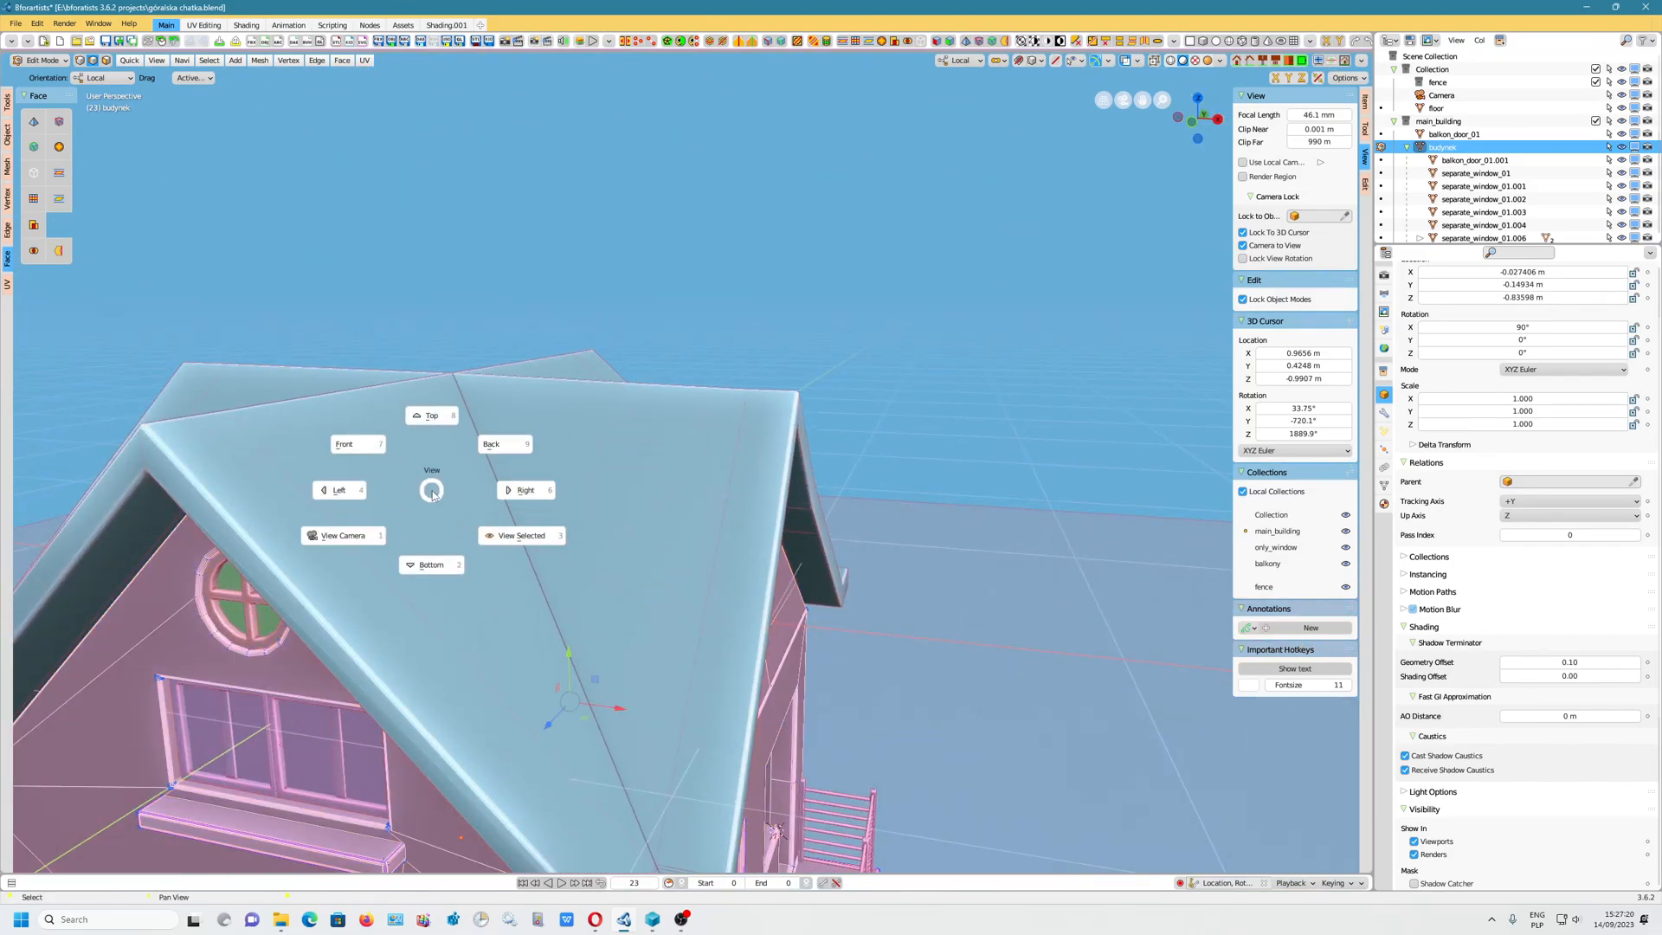
{"action": "key", "text": "Escape"}
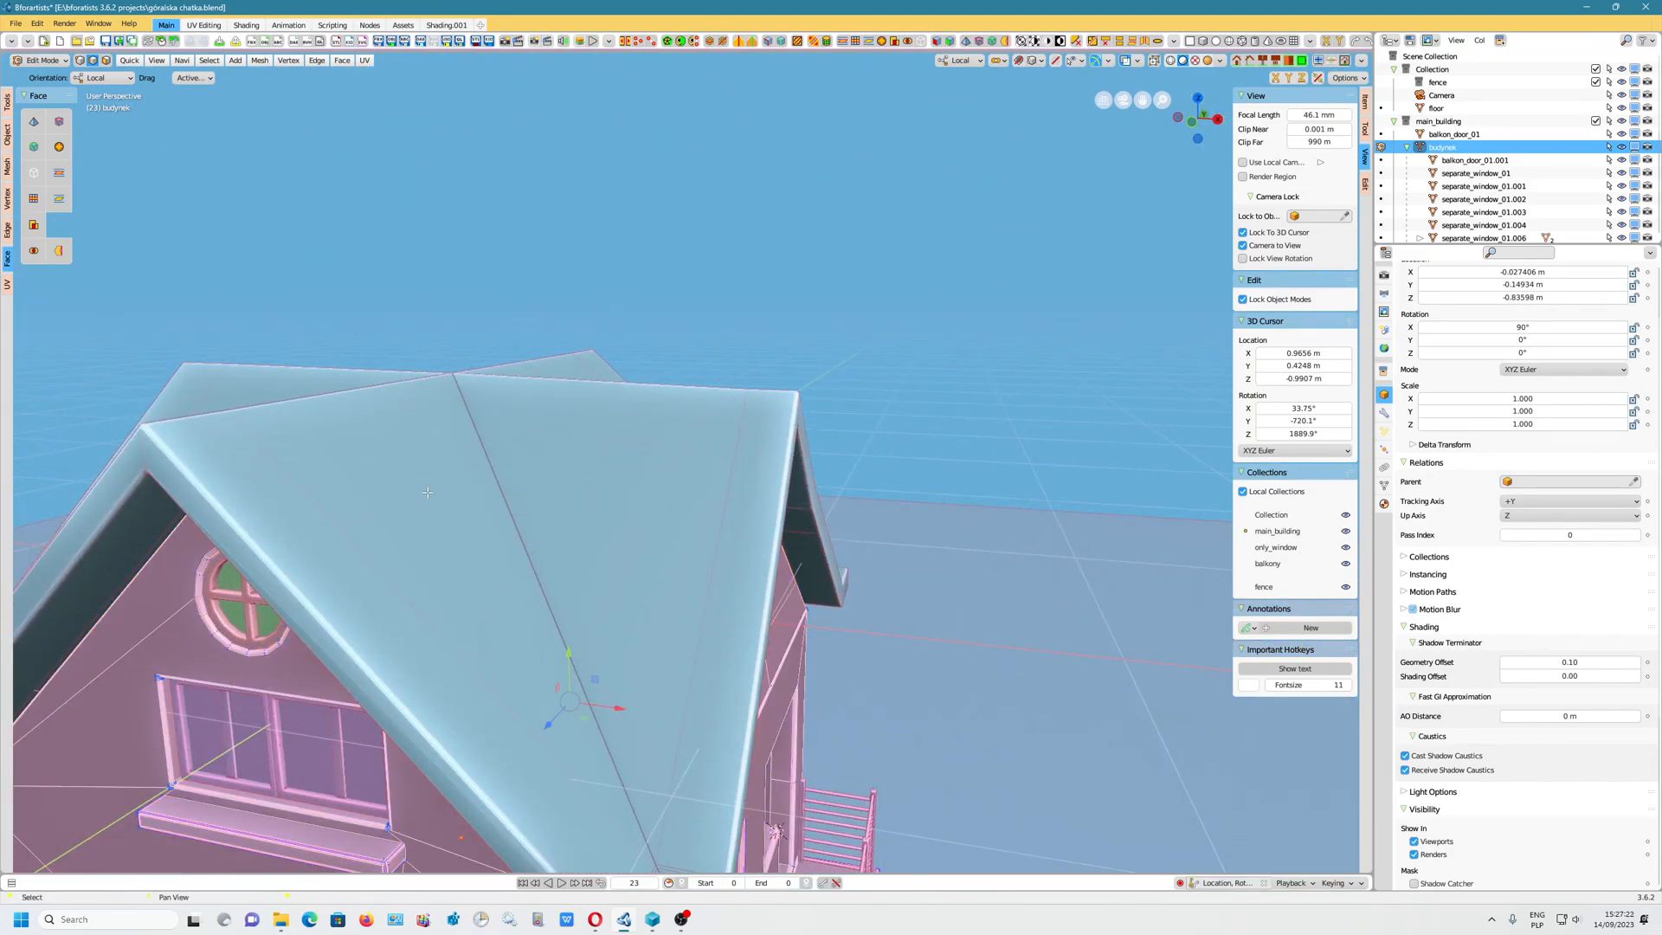
Leave the building's Edit Mode, select the roof object and put it into Edit Mode
{"action": "key", "text": "Tab"}
{"action": "left_click", "coordinate": [544, 495]}
{"action": "right_click", "coordinate": [544, 496], "text": "shift"}
{"action": "scroll", "coordinate": [544, 496], "scroll_direction": "up", "scroll_amount": 3}
{"action": "middle_click_drag", "start_coordinate": [523, 538], "coordinate": [527, 658]}
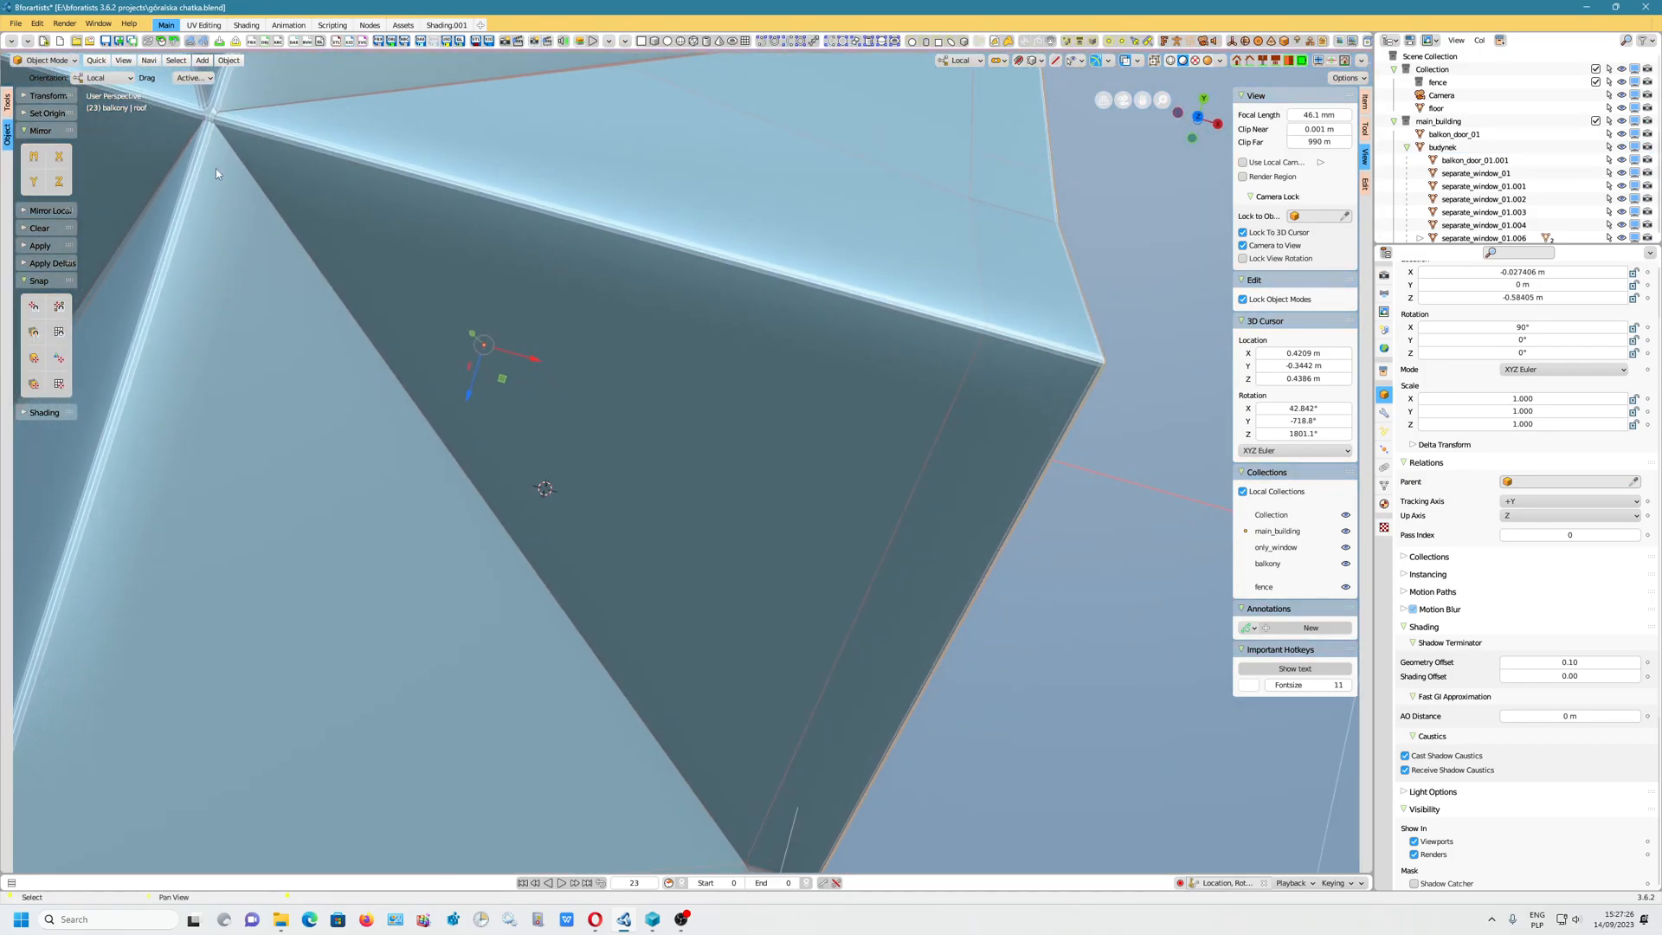
{"action": "left_click", "coordinate": [43, 60]}
{"action": "left_click", "coordinate": [44, 79]}
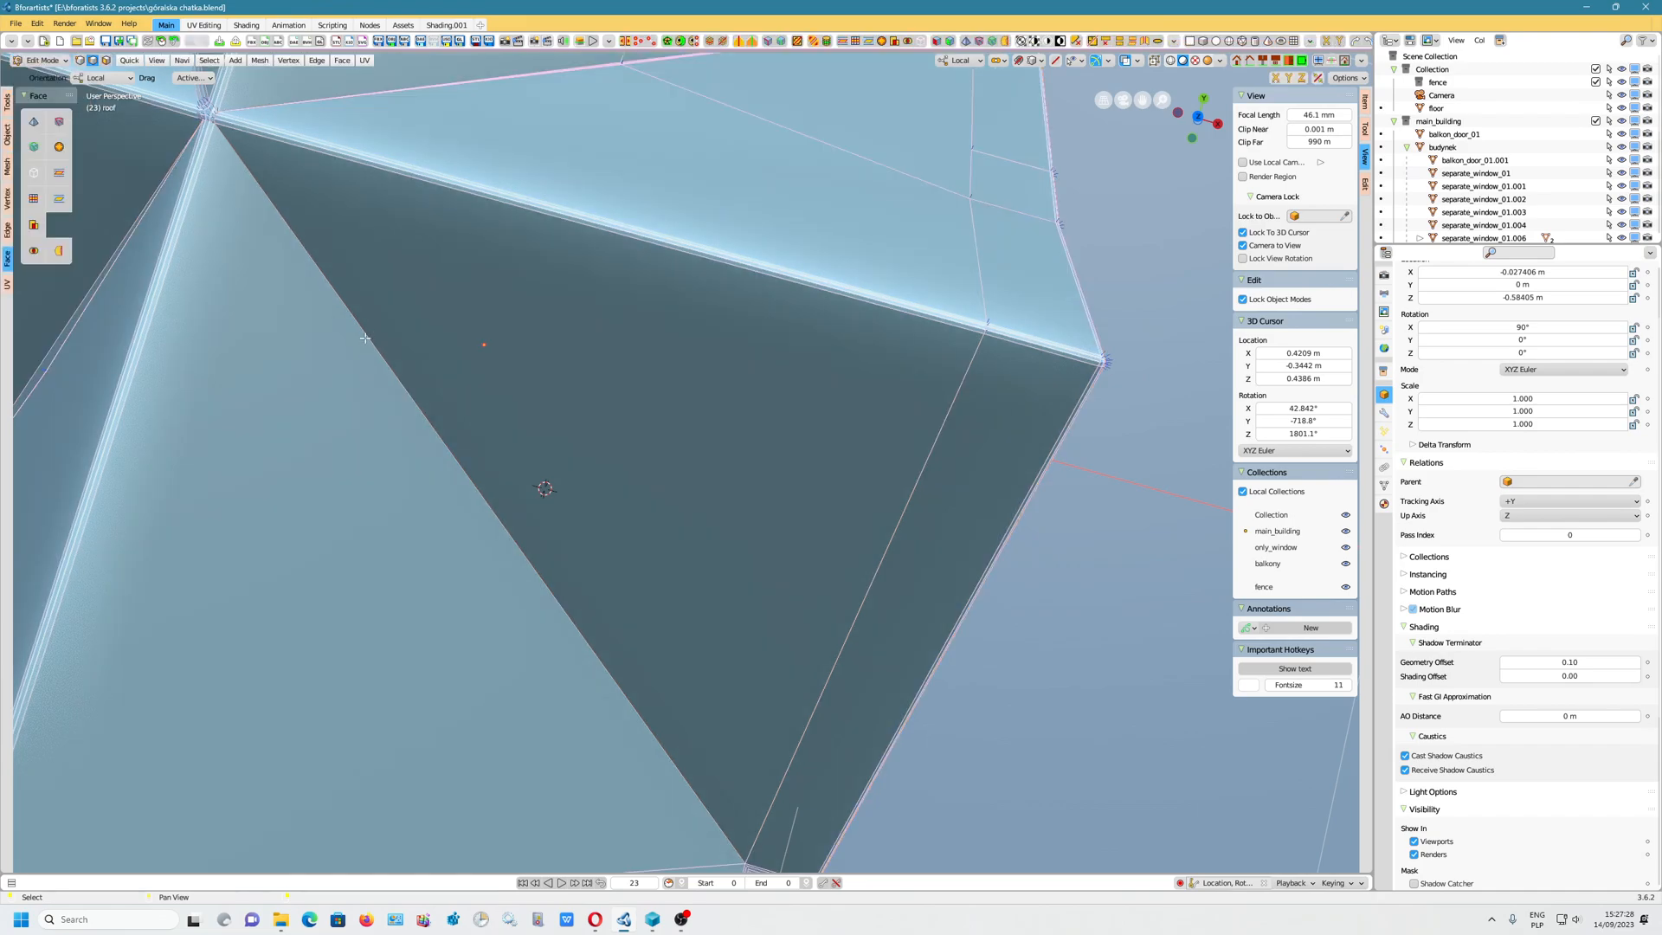
Try to bevel the roof's selected diagonal valley edge with 4 segments at about 0.018 m width, changing Loop Slide
{"action": "key", "text": "ctrl+e"}
{"action": "mouse_move", "coordinate": [368, 338]}
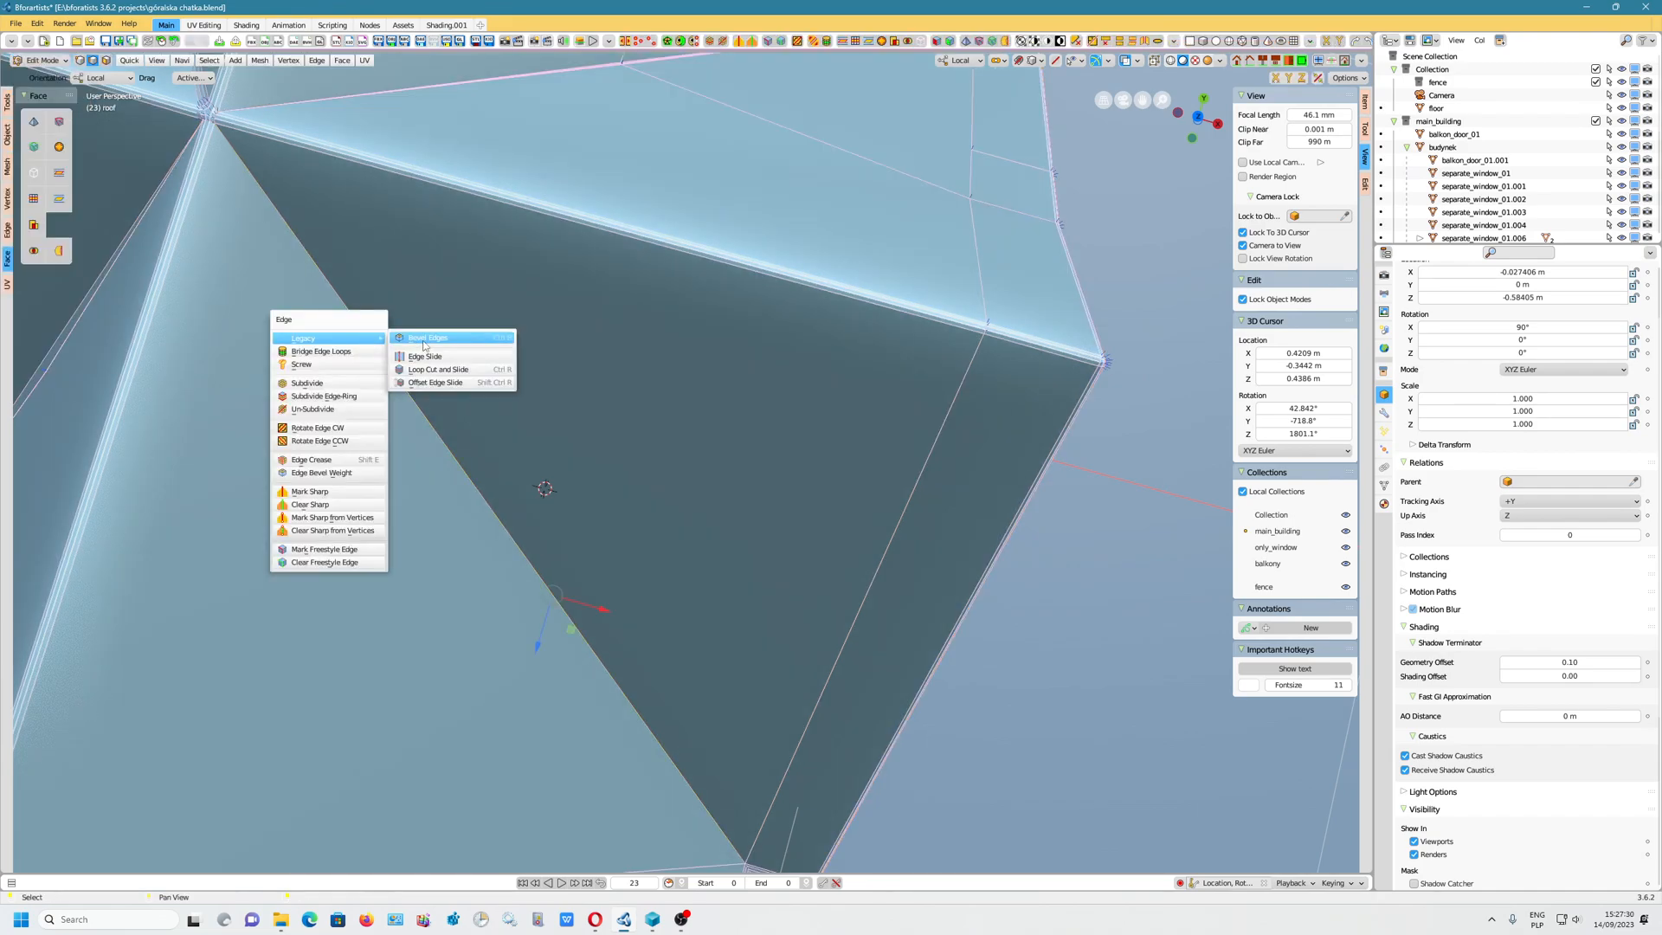
{"action": "left_click", "coordinate": [426, 340]}
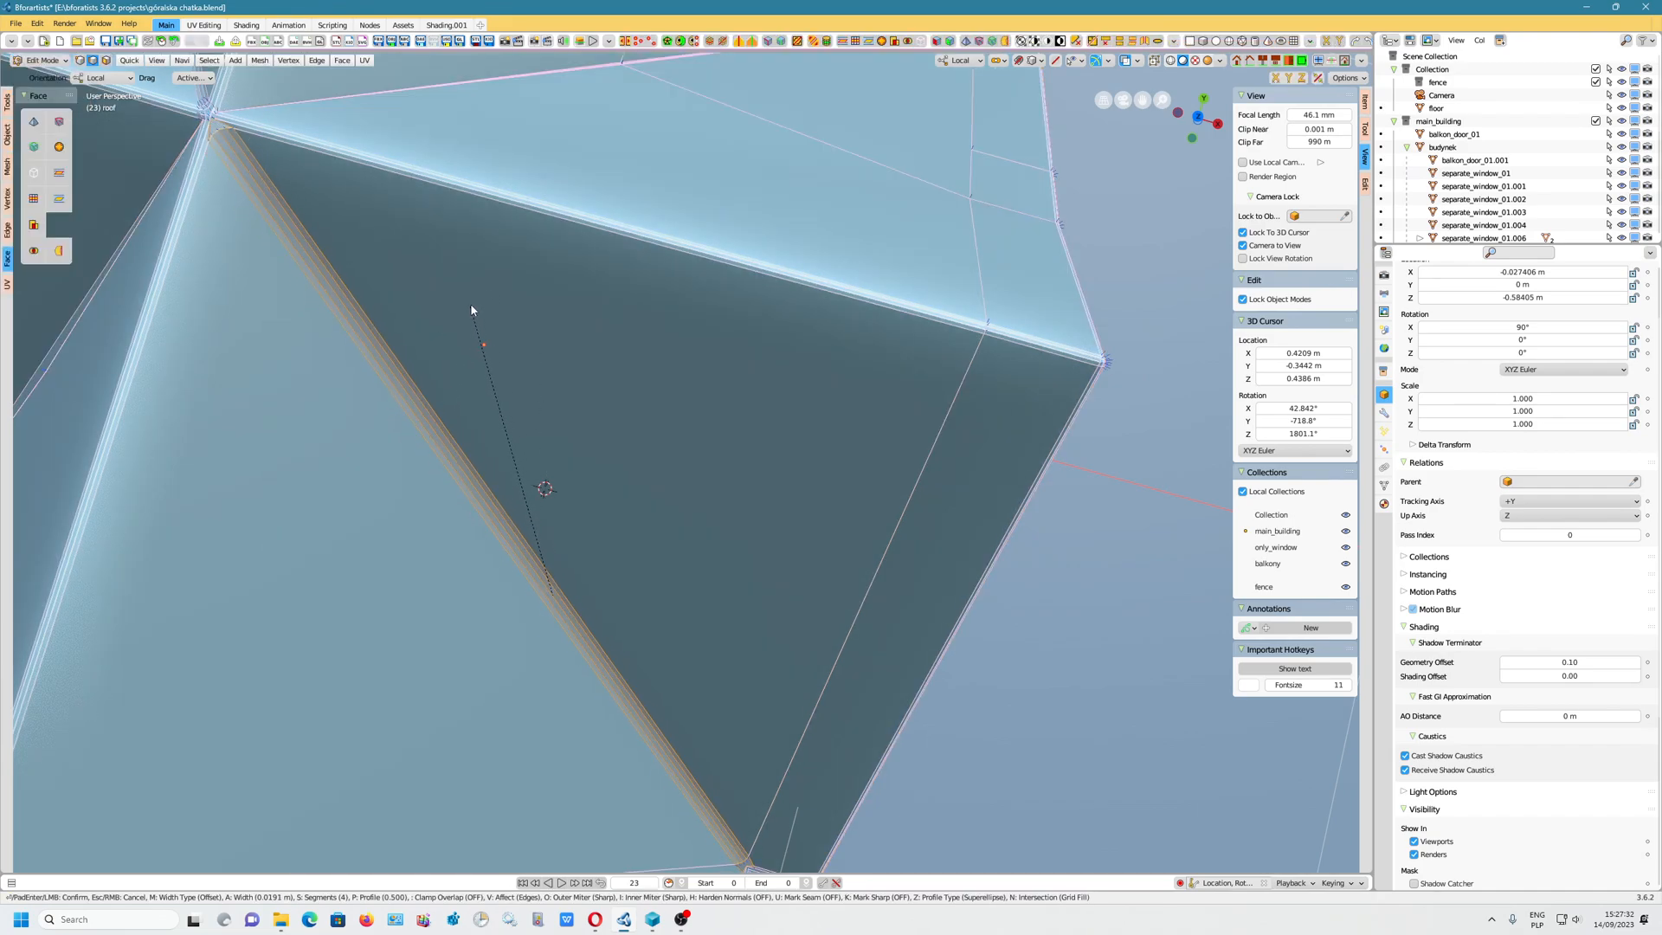
{"action": "left_click", "coordinate": [466, 309]}
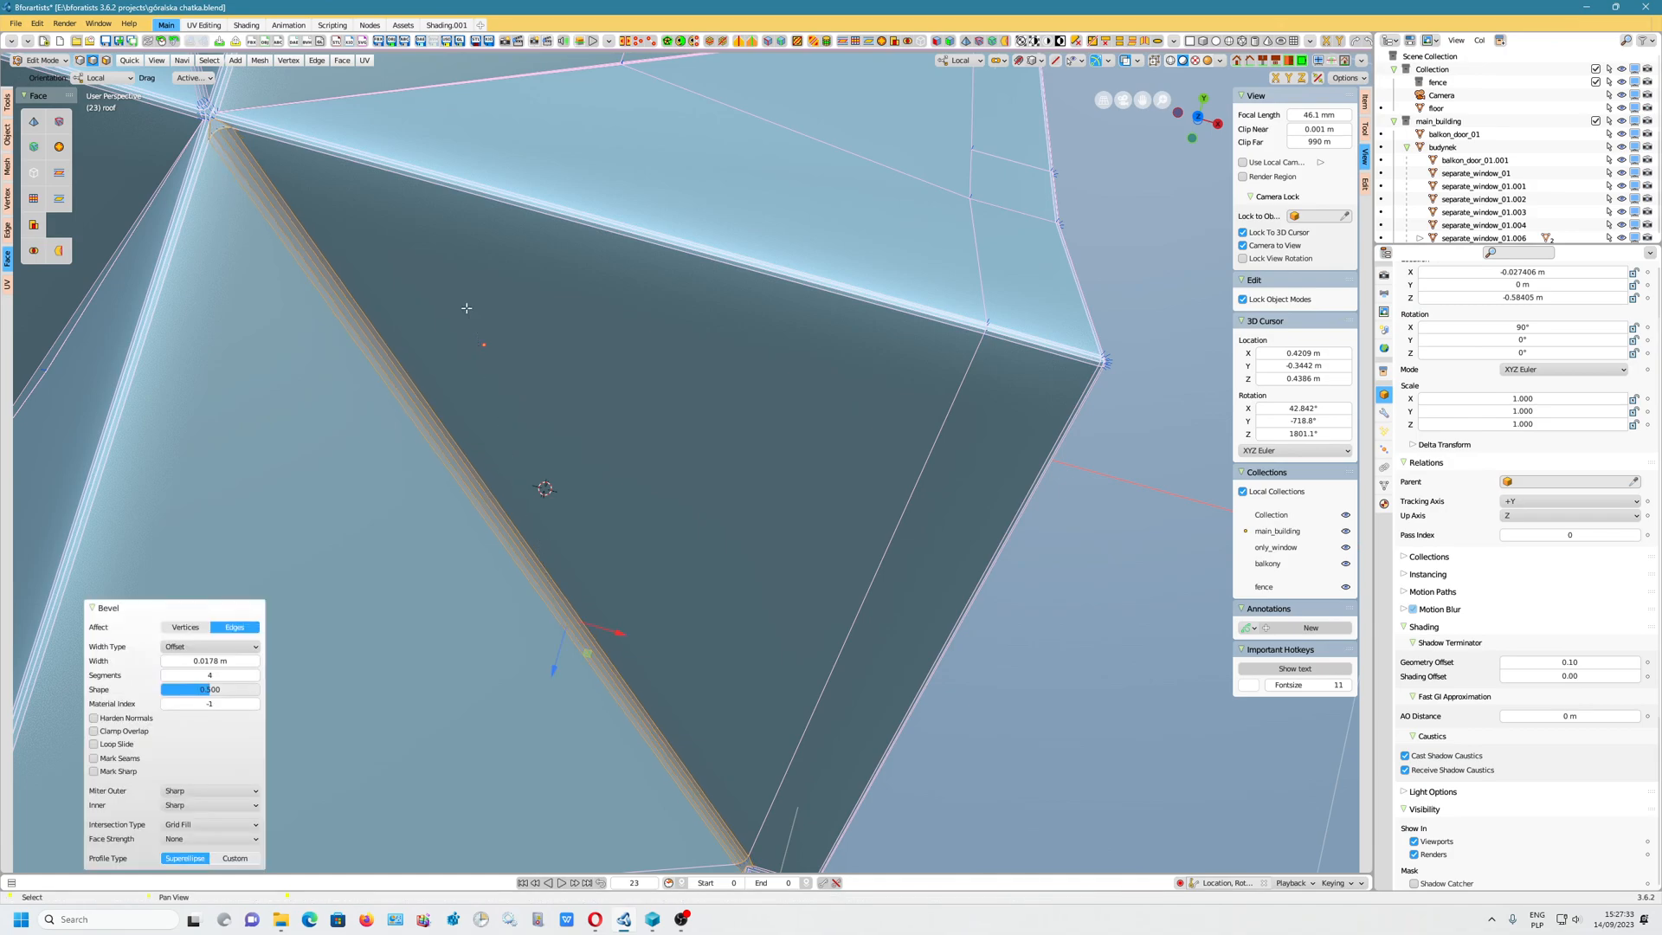
{"action": "left_click", "coordinate": [93, 745]}
{"action": "left_click", "coordinate": [464, 502]}
{"action": "scroll", "coordinate": [526, 442], "scroll_direction": "down", "scroll_amount": 1}
{"action": "key", "text": "ctrl+z"}
{"action": "key", "text": "ctrl+z"}
Bevel the roof's selected diagonal valley edge with 4 segments and an offset width of about 0.0018 m
{"action": "middle_click_drag", "start_coordinate": [623, 680], "coordinate": [680, 423]}
{"action": "right_click", "coordinate": [591, 732], "text": "shift"}
{"action": "mouse_move", "coordinate": [591, 733]}
{"action": "middle_mouse_down"}
{"action": "mouse_move", "coordinate": [550, 675]}
{"action": "mouse_move", "coordinate": [587, 731]}
{"action": "middle_mouse_up"}
{"action": "scroll", "coordinate": [591, 727], "scroll_direction": "up", "scroll_amount": 8}
{"action": "scroll", "coordinate": [588, 734], "scroll_direction": "down", "scroll_amount": 6}
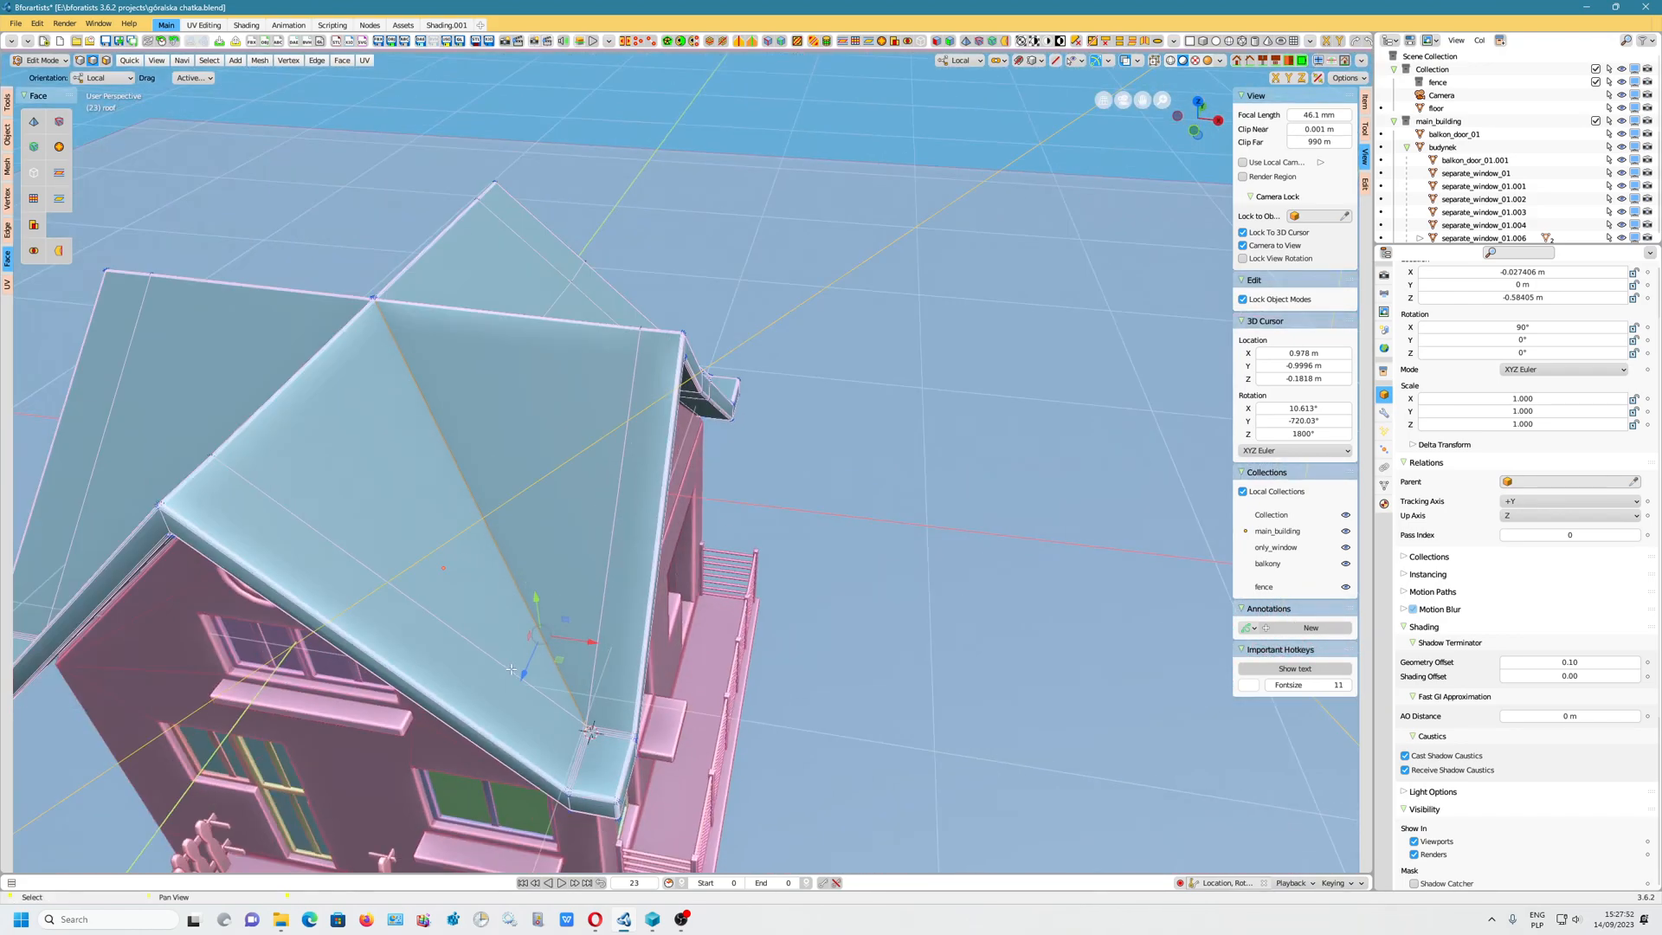
{"action": "middle_click_drag", "start_coordinate": [386, 331], "coordinate": [620, 701]}
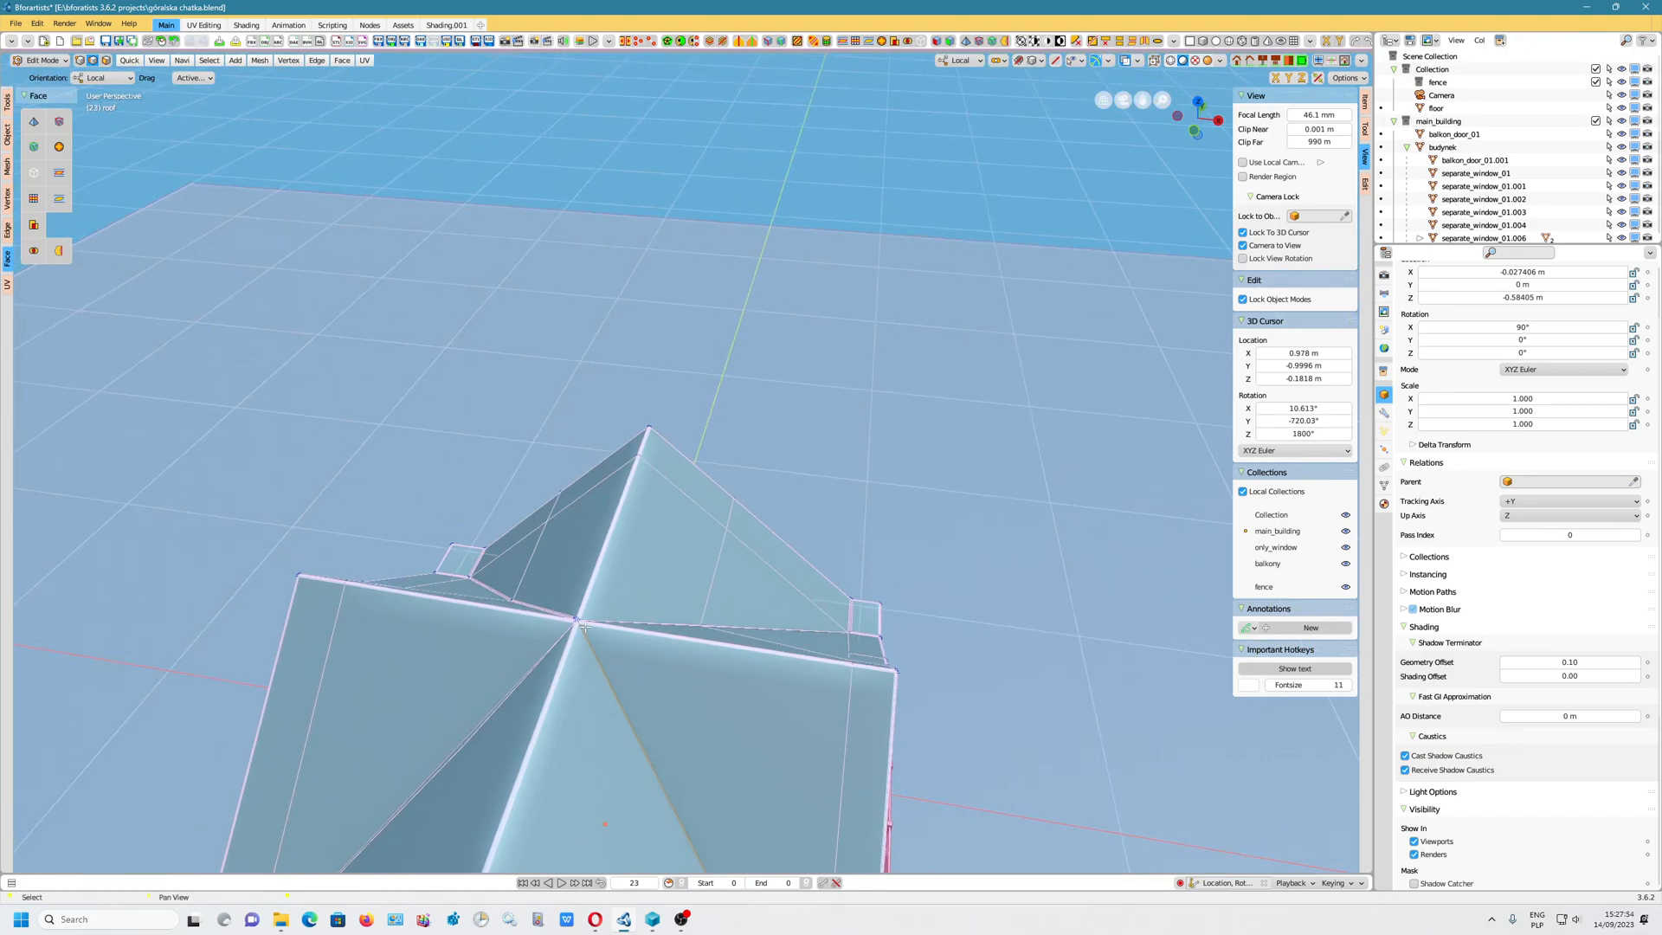
{"action": "scroll", "coordinate": [586, 625], "scroll_direction": "up", "scroll_amount": 6}
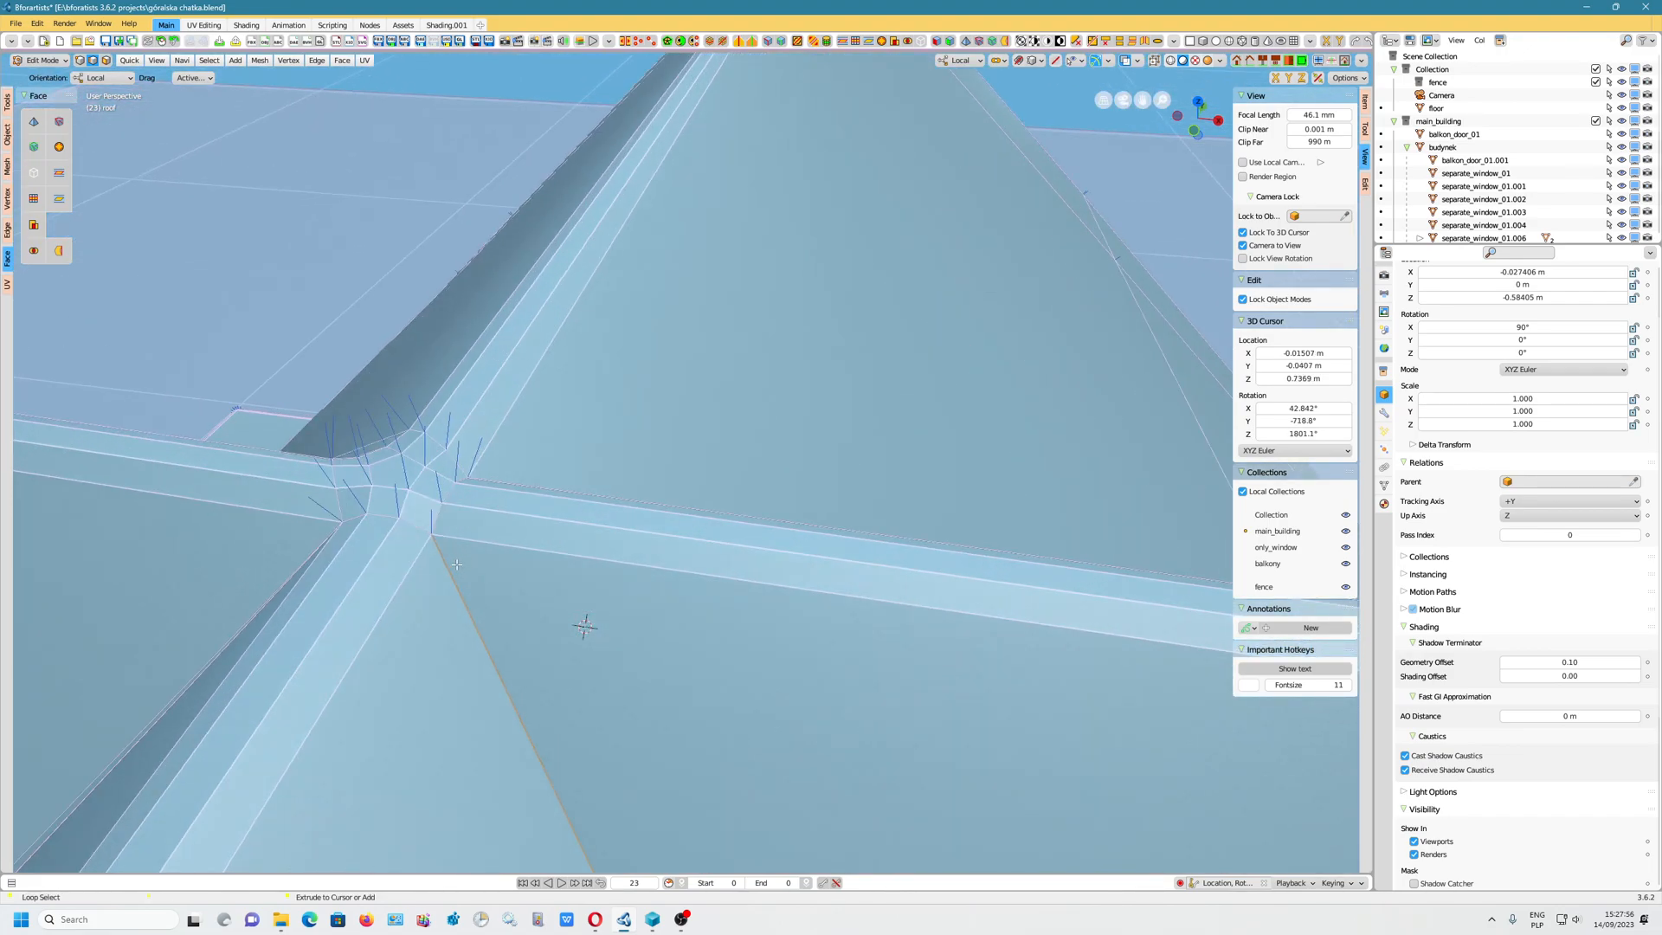
{"action": "key", "text": "ctrl+e"}
{"action": "mouse_move", "coordinate": [456, 565]}
{"action": "left_click", "coordinate": [516, 572]}
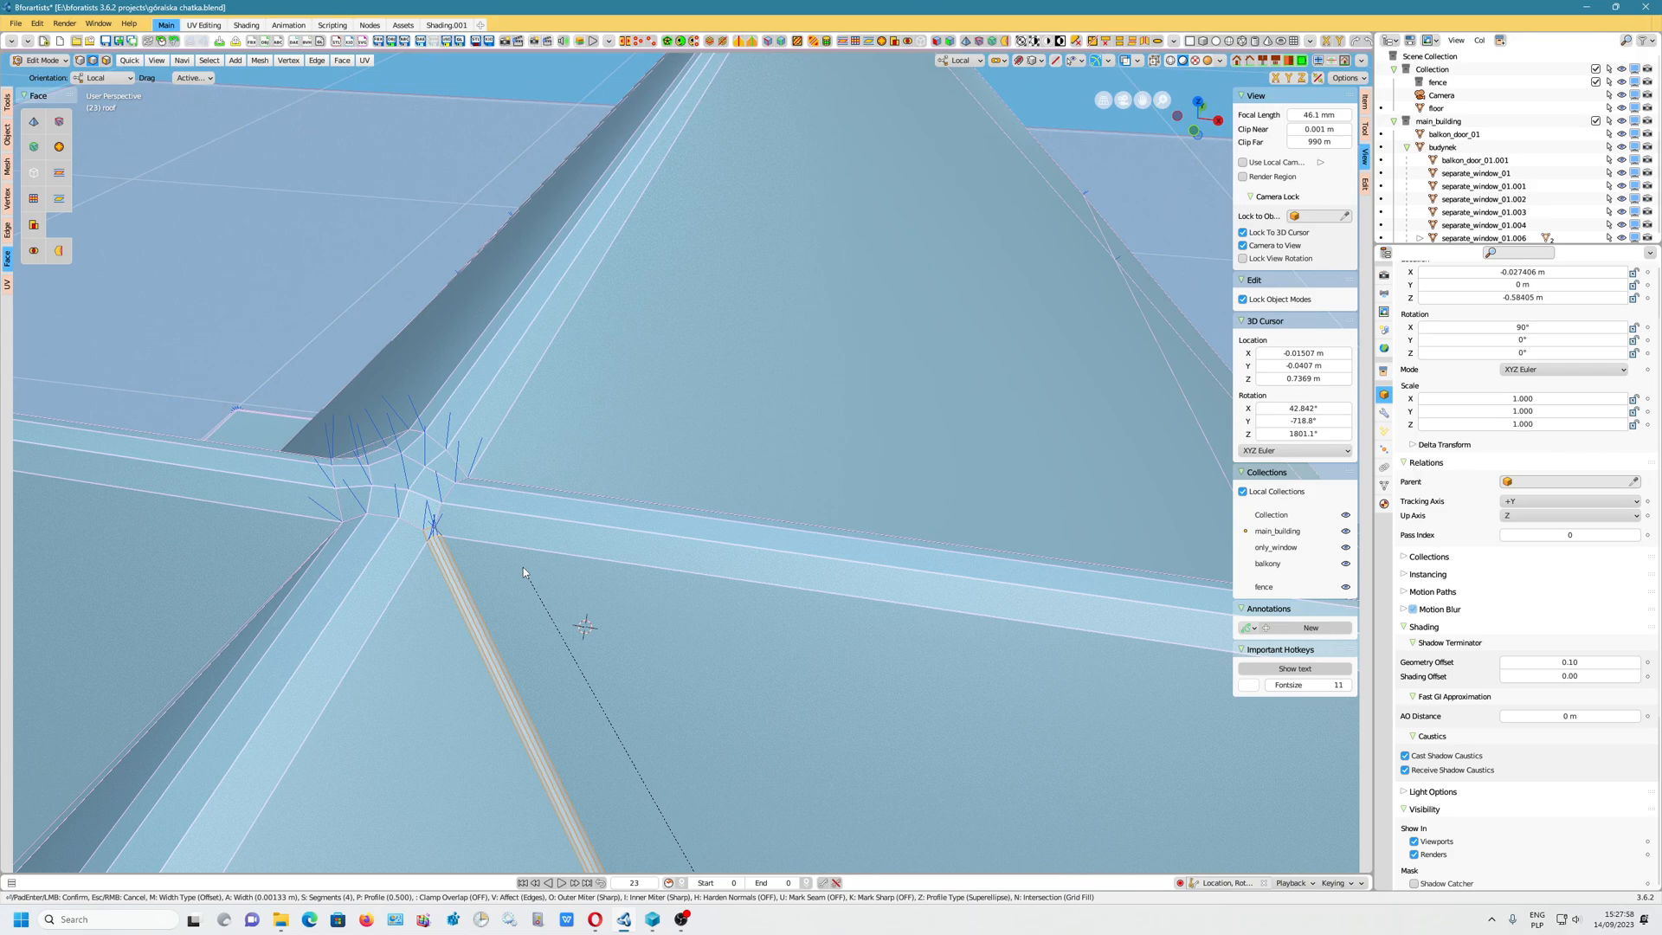
{"action": "left_click", "coordinate": [529, 567]}
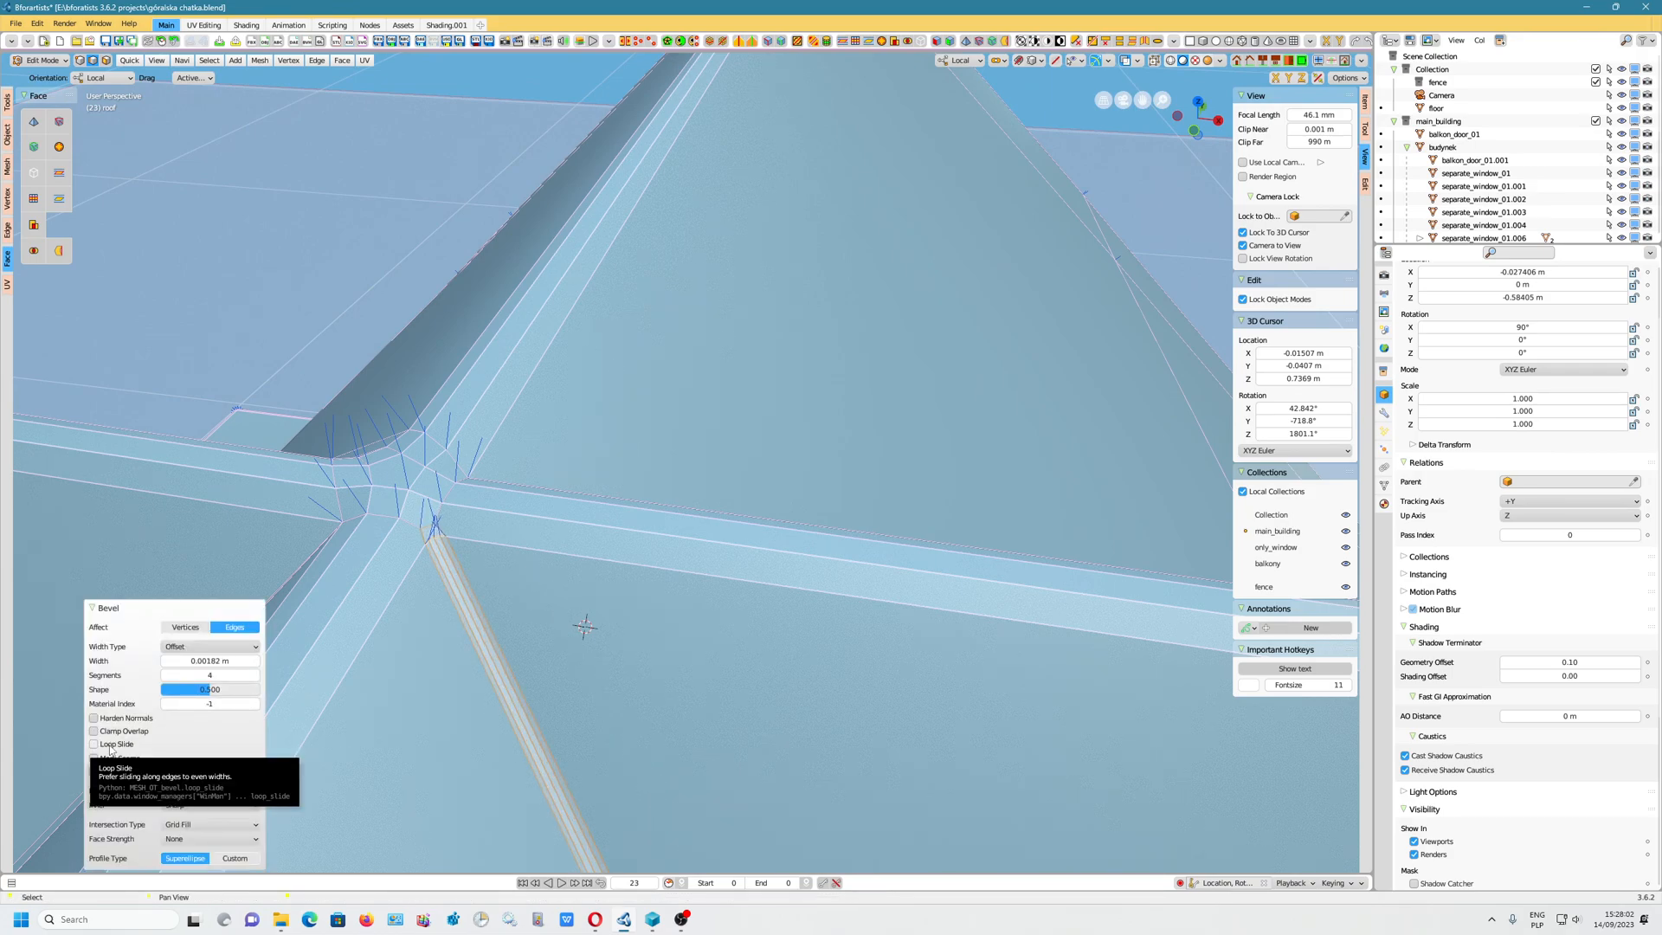
Adjust the width of the bevel on the roof's valley edge and deselect the bevelled geometry
{"action": "scroll", "coordinate": [562, 757], "scroll_direction": "down", "scroll_amount": 8}
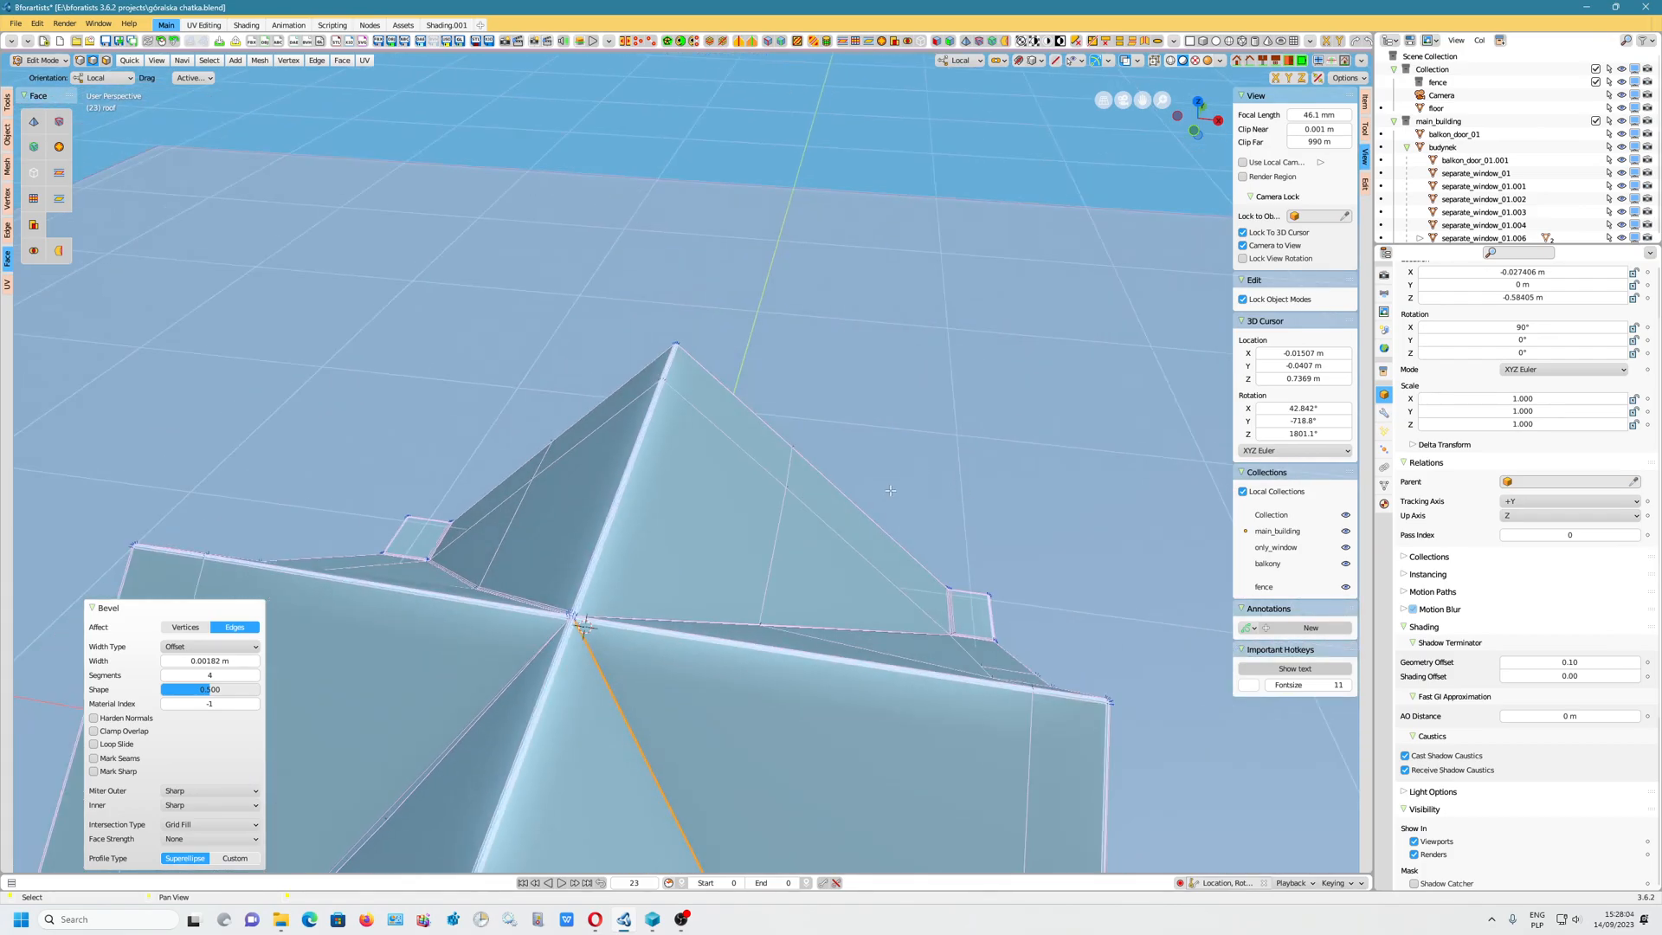
{"action": "scroll", "coordinate": [561, 758], "scroll_direction": "up", "scroll_amount": 8}
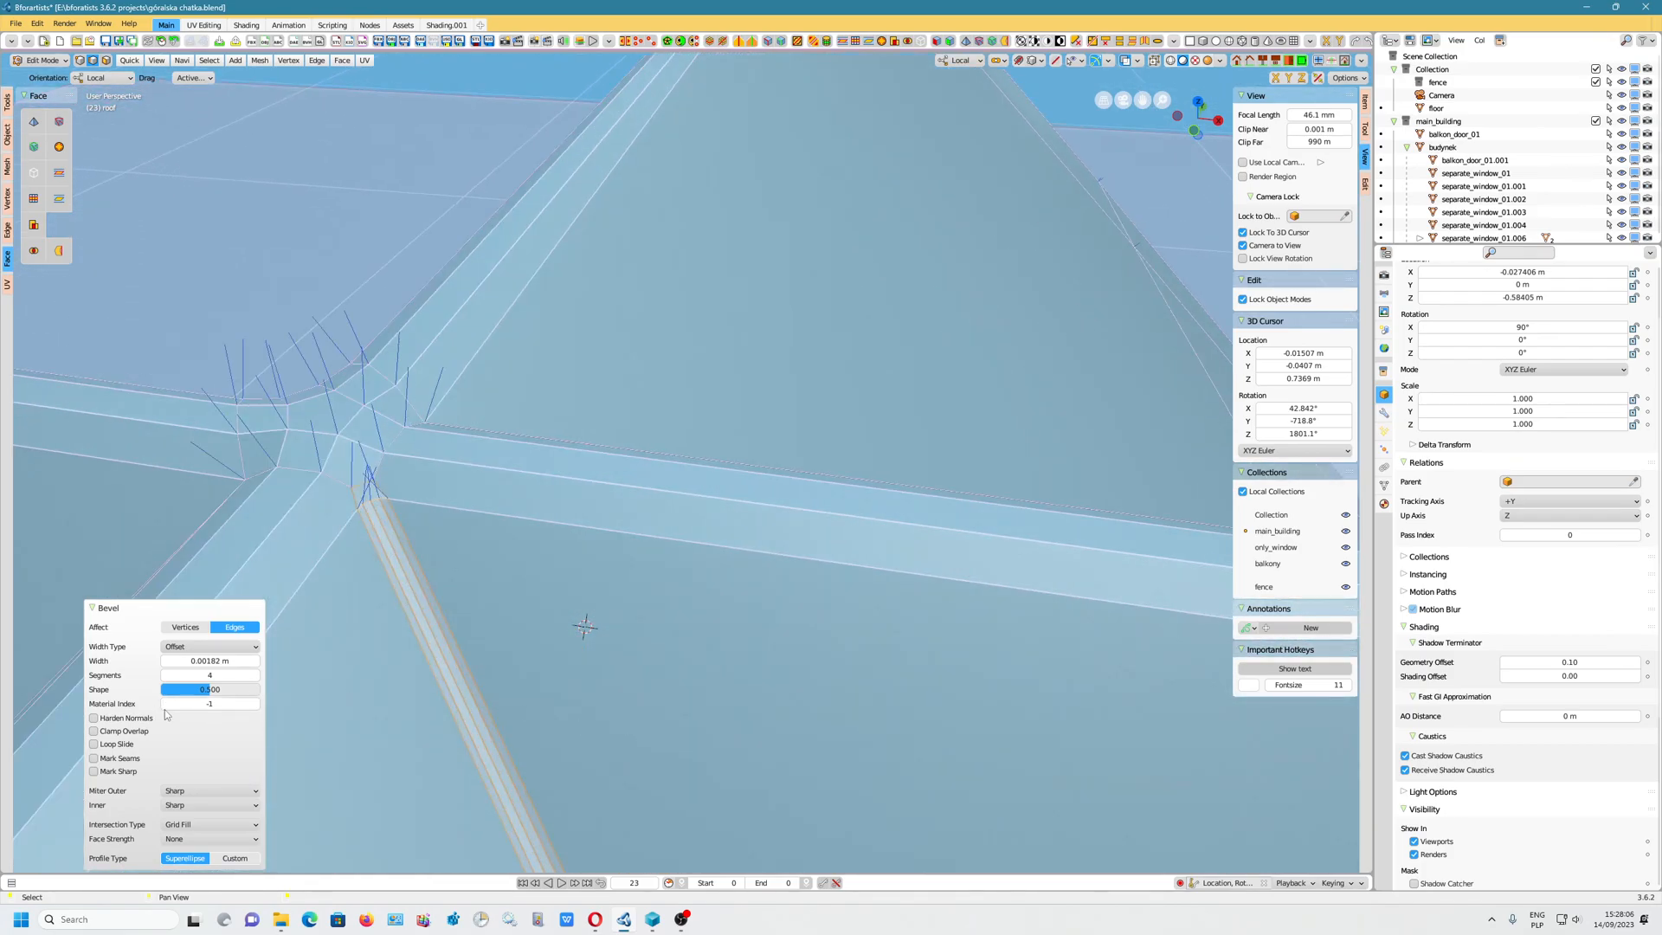
{"action": "mouse_move", "coordinate": [238, 664]}
{"action": "left_mouse_down"}
{"action": "mouse_move", "coordinate": [277, 664]}
{"action": "mouse_move", "coordinate": [236, 662]}
{"action": "left_mouse_up"}
{"action": "left_click", "coordinate": [199, 664]}
{"action": "left_click", "coordinate": [183, 660]}
{"action": "key", "text": "BackSpace"}
{"action": "type", "text": "2"}
{"action": "key", "text": "Return"}
{"action": "left_click", "coordinate": [258, 278]}
Leave the roof's Edit Mode and select the budynek object by the balcony opening
{"action": "scroll", "coordinate": [554, 520], "scroll_direction": "down", "scroll_amount": 12}
{"action": "middle_click_drag", "start_coordinate": [826, 743], "coordinate": [526, 653]}
{"action": "right_click", "coordinate": [722, 501], "text": "shift"}
{"action": "scroll", "coordinate": [722, 501], "scroll_direction": "up", "scroll_amount": 9}
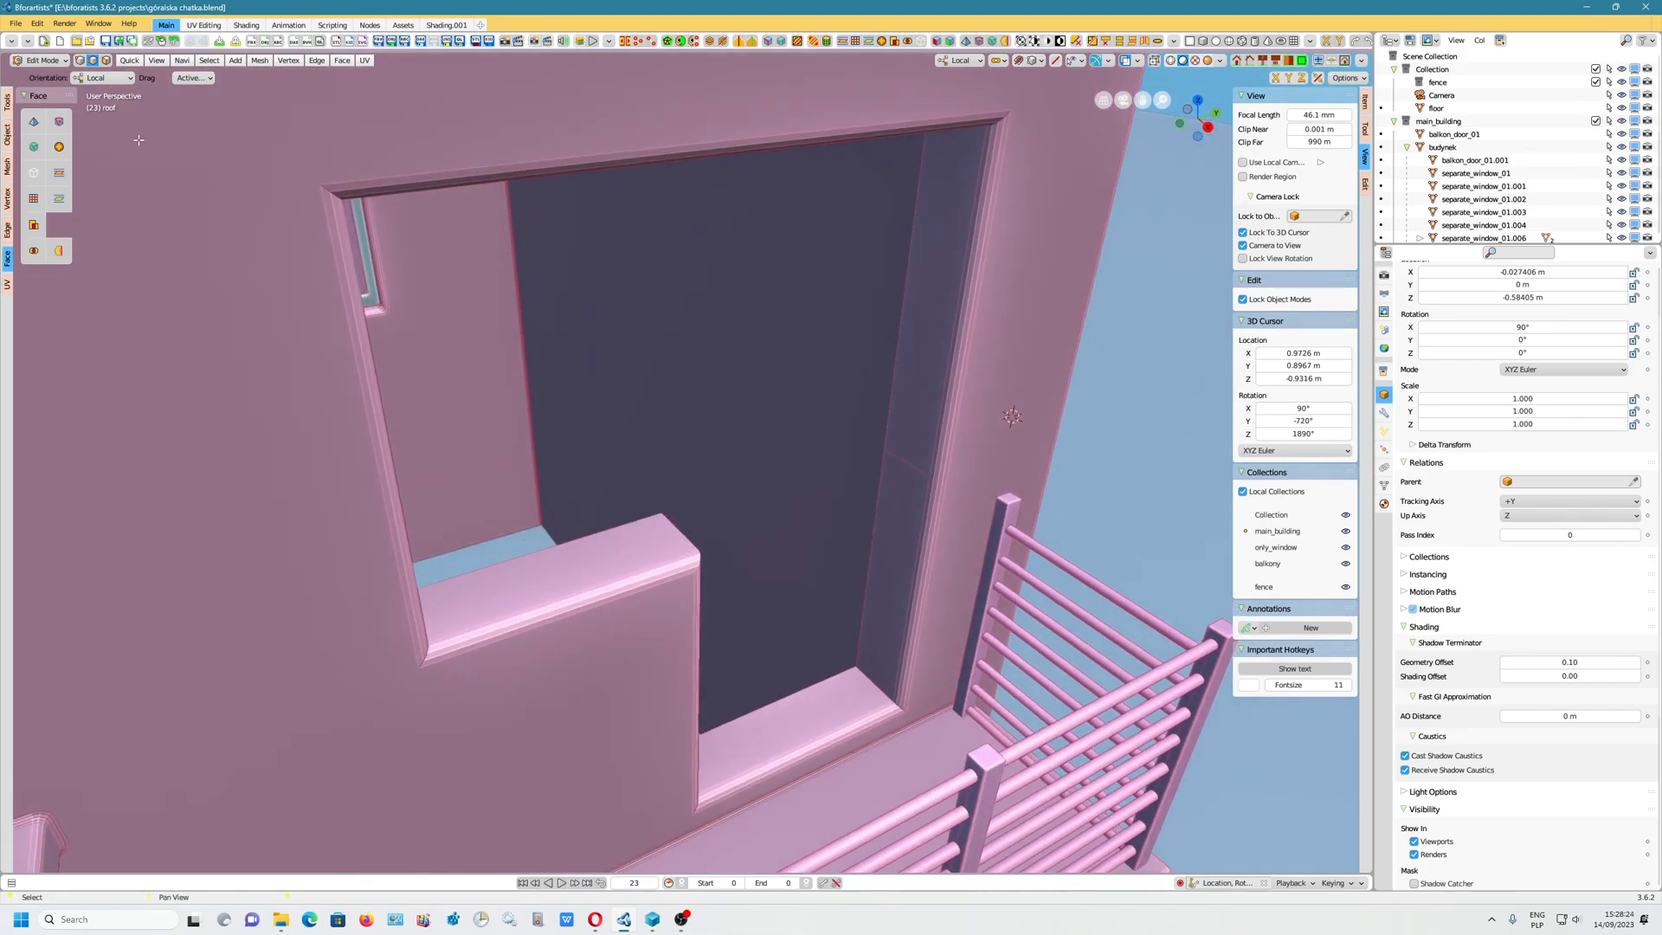
{"action": "left_click", "coordinate": [41, 59]}
{"action": "left_click", "coordinate": [246, 299]}
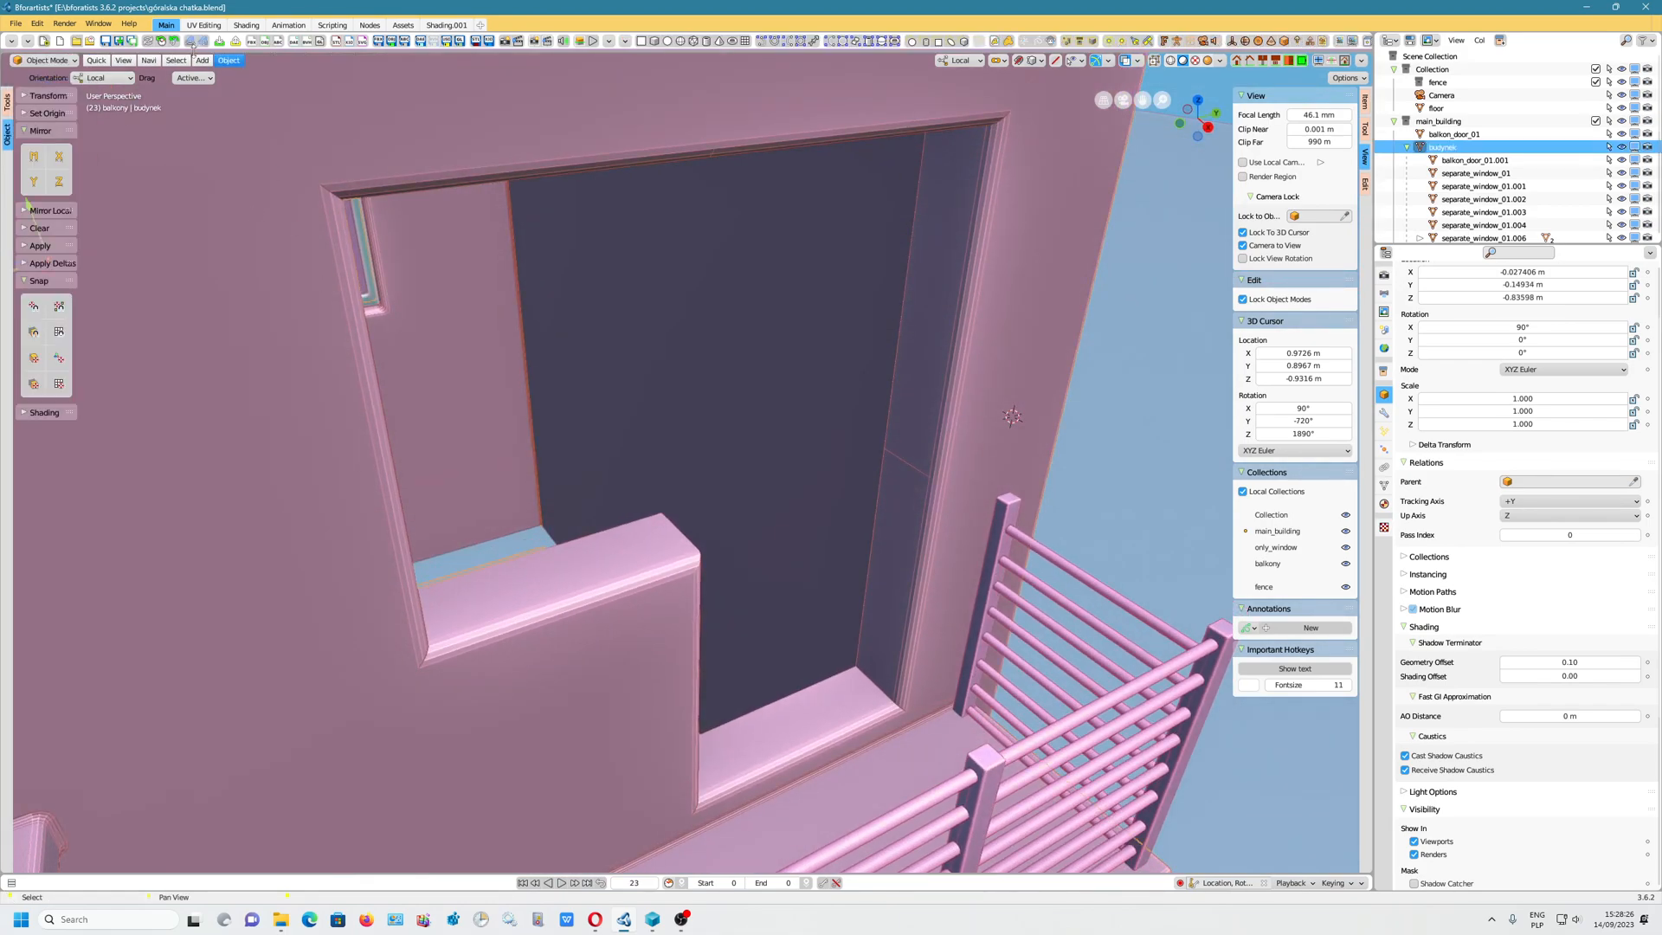
Shade the budynek object smooth and enable Auto Smooth for its mesh normals
{"action": "left_click", "coordinate": [230, 61]}
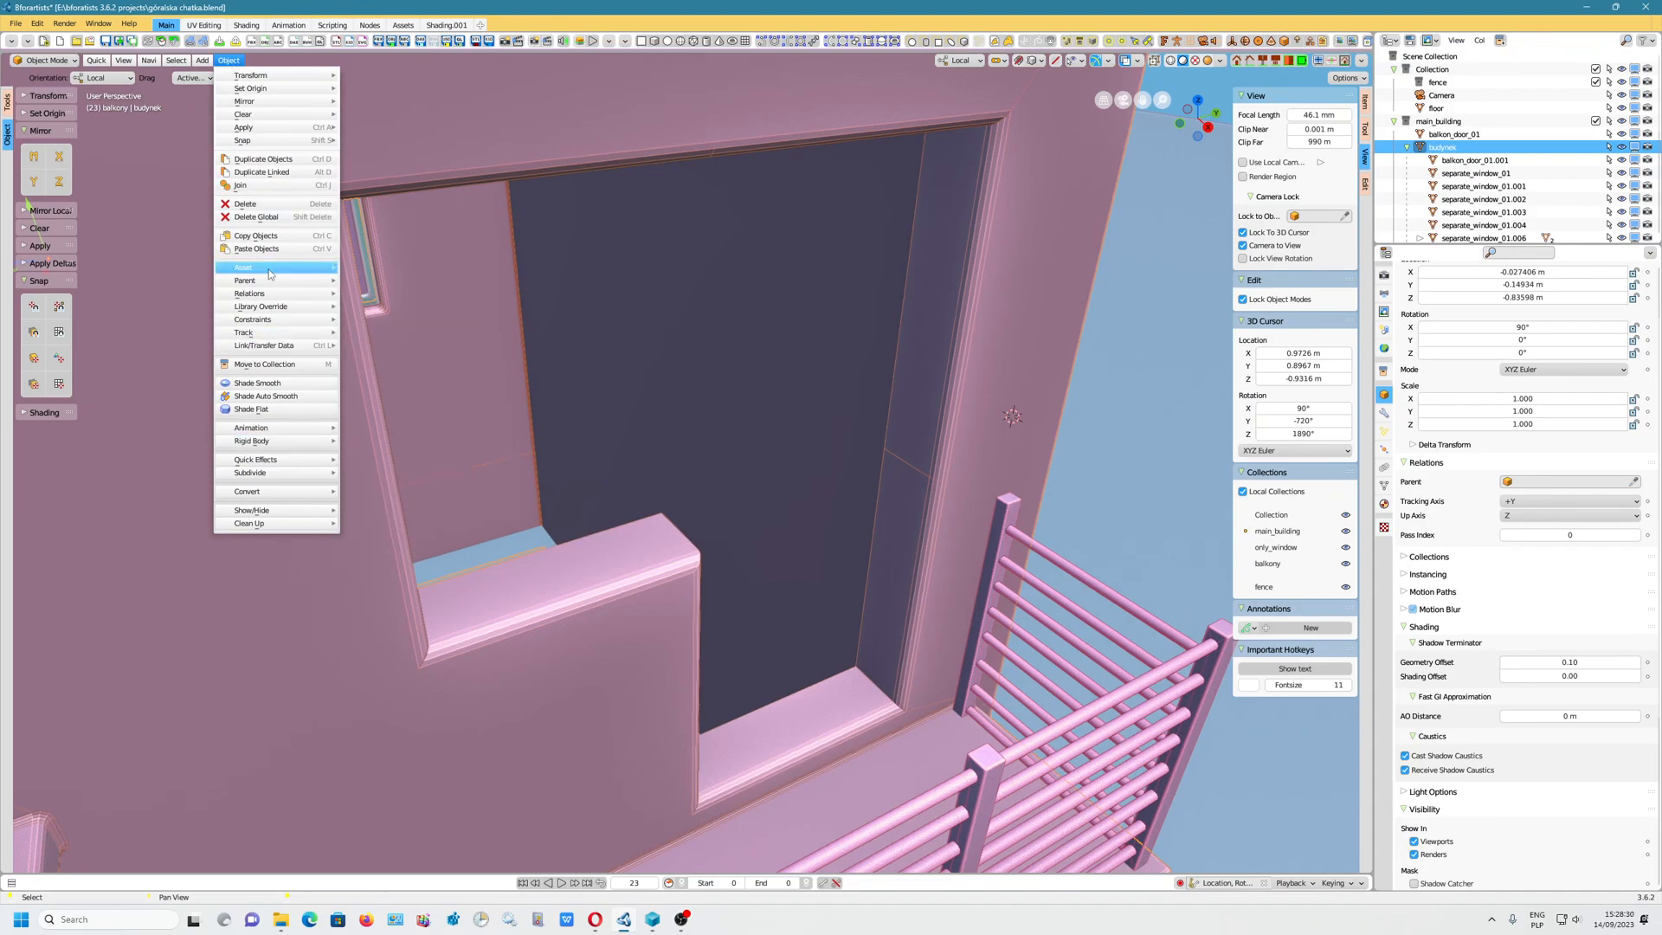
{"action": "left_click", "coordinate": [268, 385]}
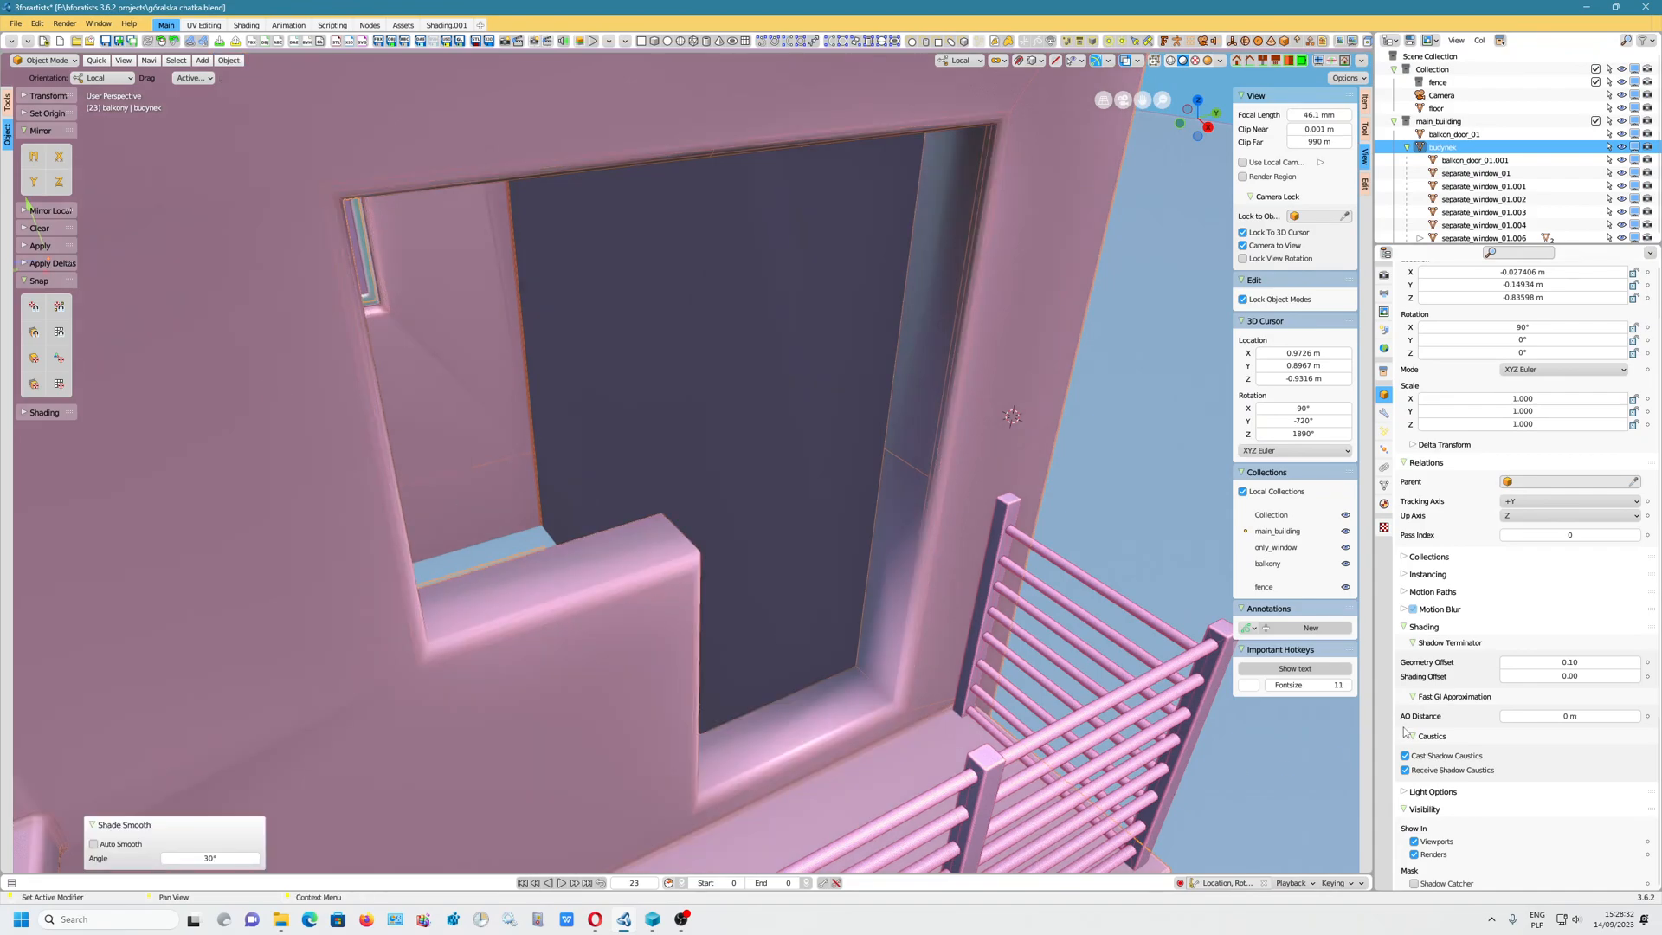
{"action": "left_click", "coordinate": [1384, 485]}
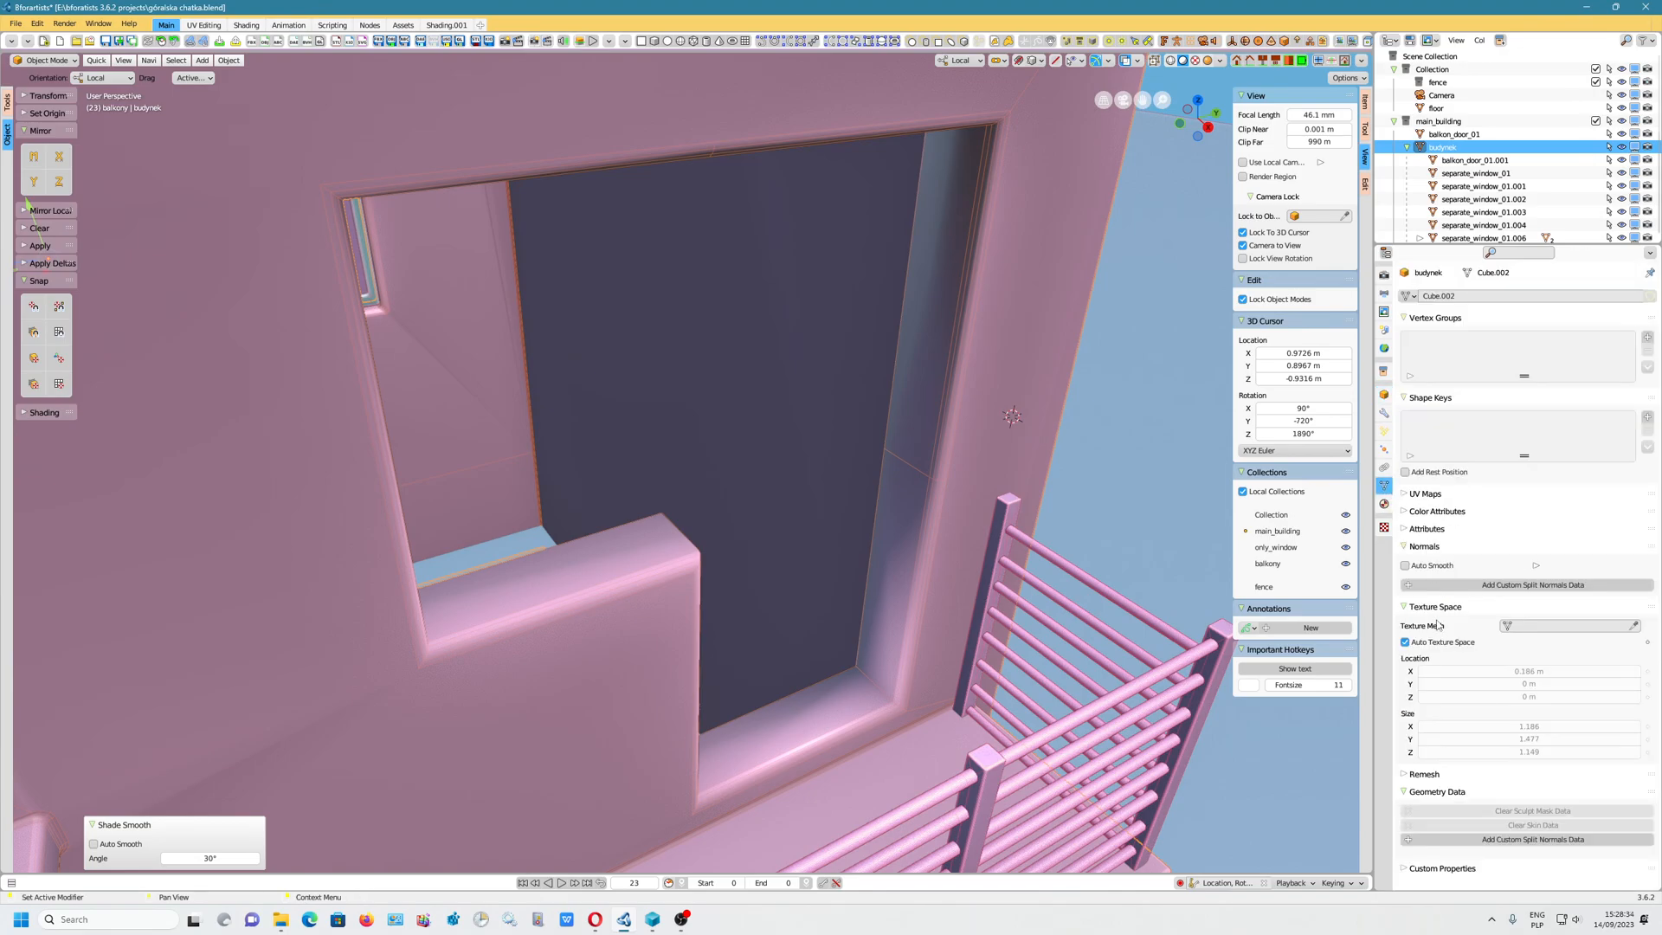
{"action": "left_click", "coordinate": [1406, 565]}
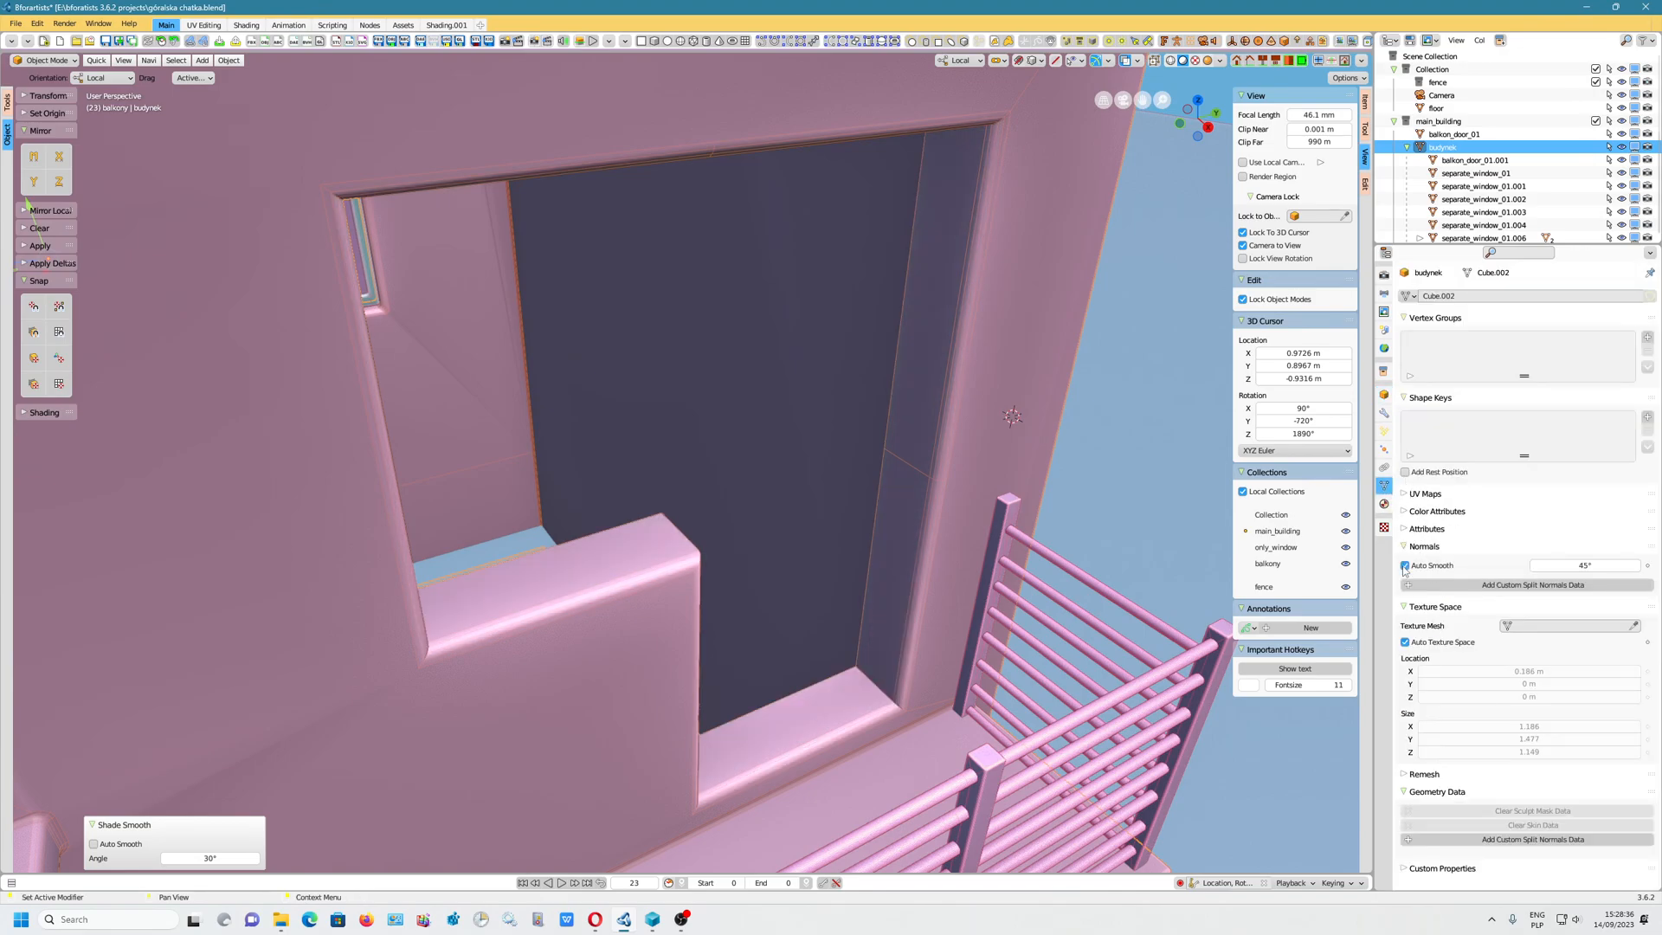
Put the building into Edit Mode and shade flat the large wall faces around the openings on the balcony facade
{"action": "middle_click_drag", "start_coordinate": [561, 664], "coordinate": [673, 642]}
{"action": "middle_click_drag", "start_coordinate": [689, 488], "coordinate": [396, 238]}
{"action": "left_click", "coordinate": [45, 60]}
{"action": "left_click", "coordinate": [66, 85]}
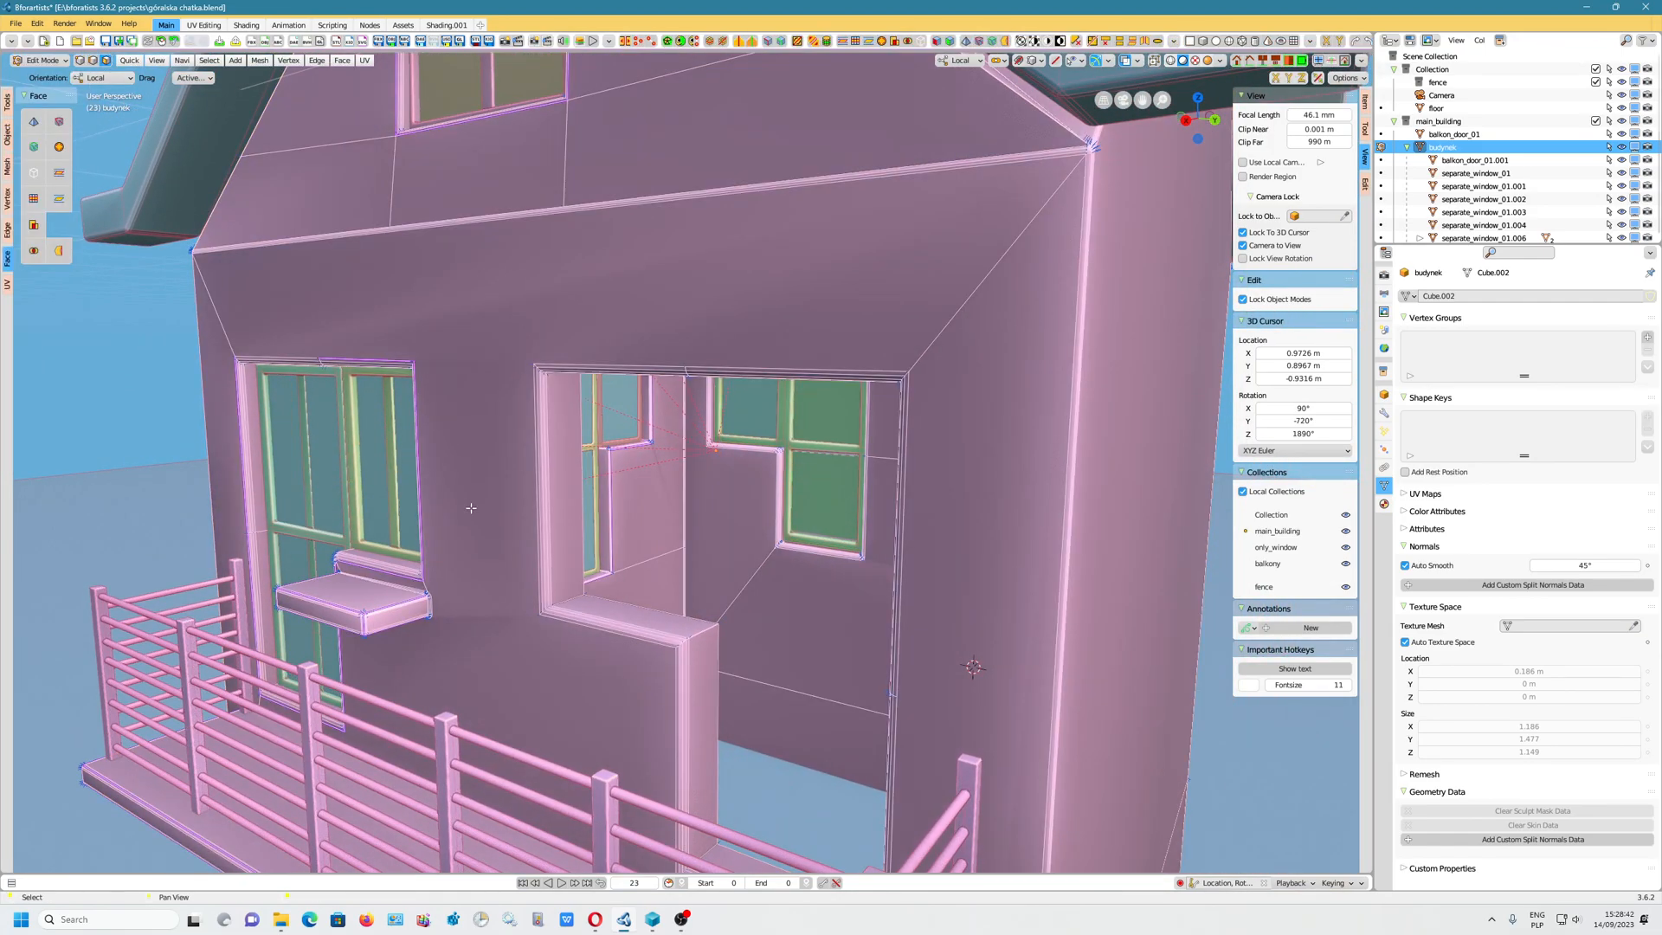
{"action": "left_click", "coordinate": [473, 511]}
{"action": "left_click", "coordinate": [985, 448], "text": "shift"}
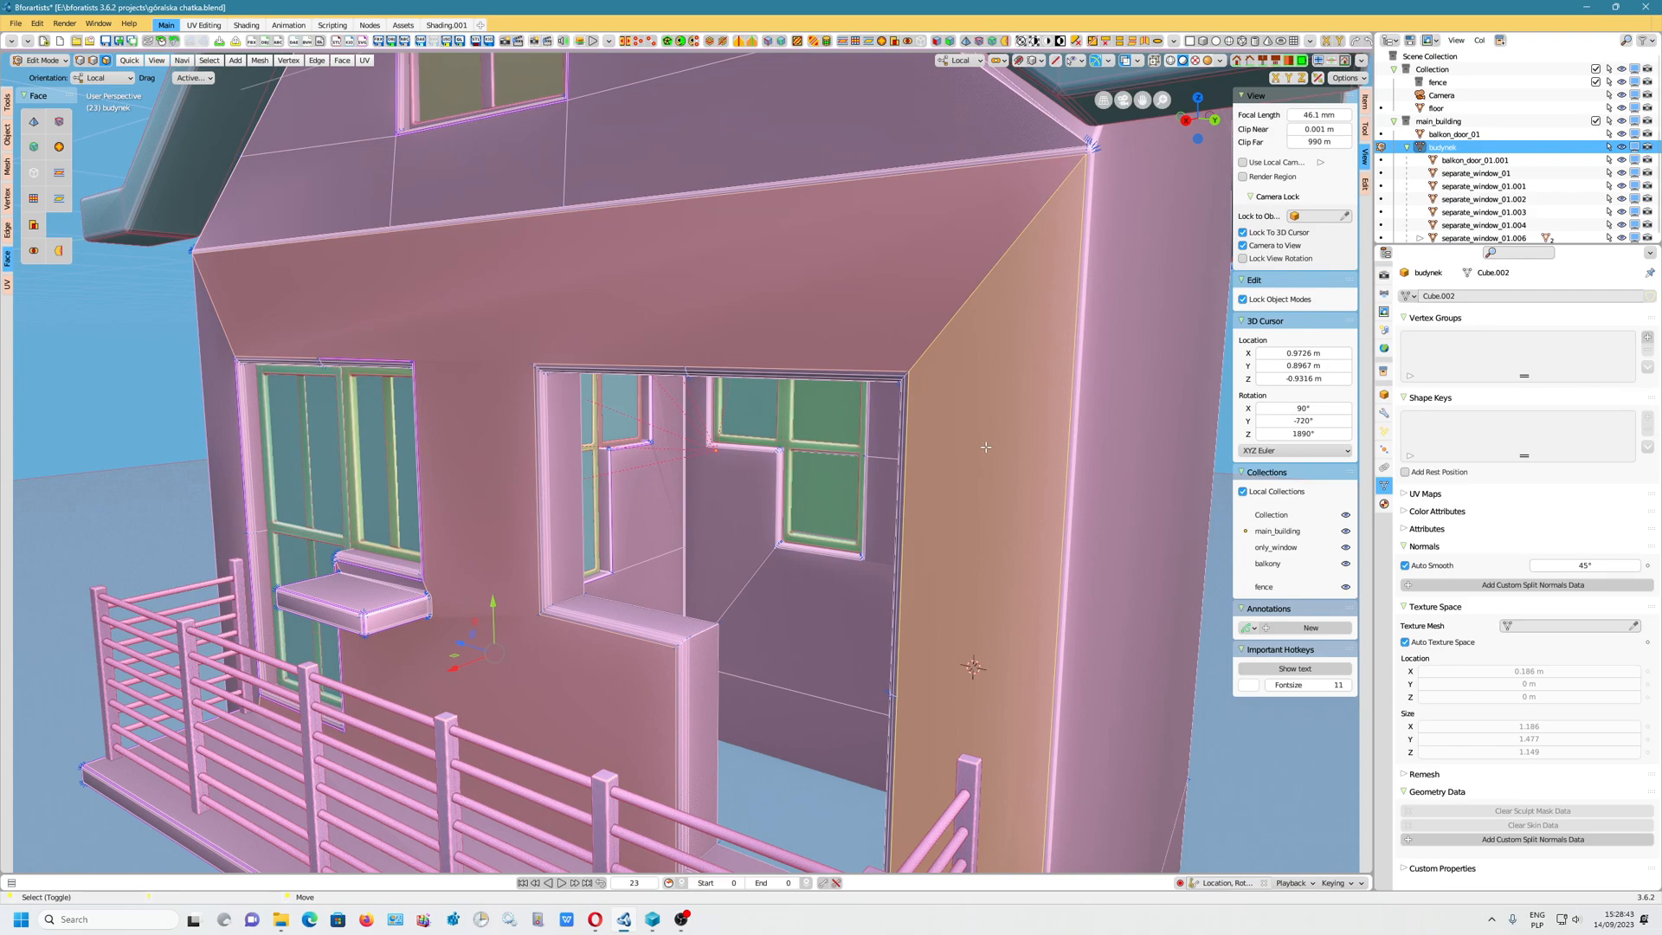
{"action": "left_click", "coordinate": [230, 435], "text": "shift"}
{"action": "left_click", "coordinate": [259, 59]}
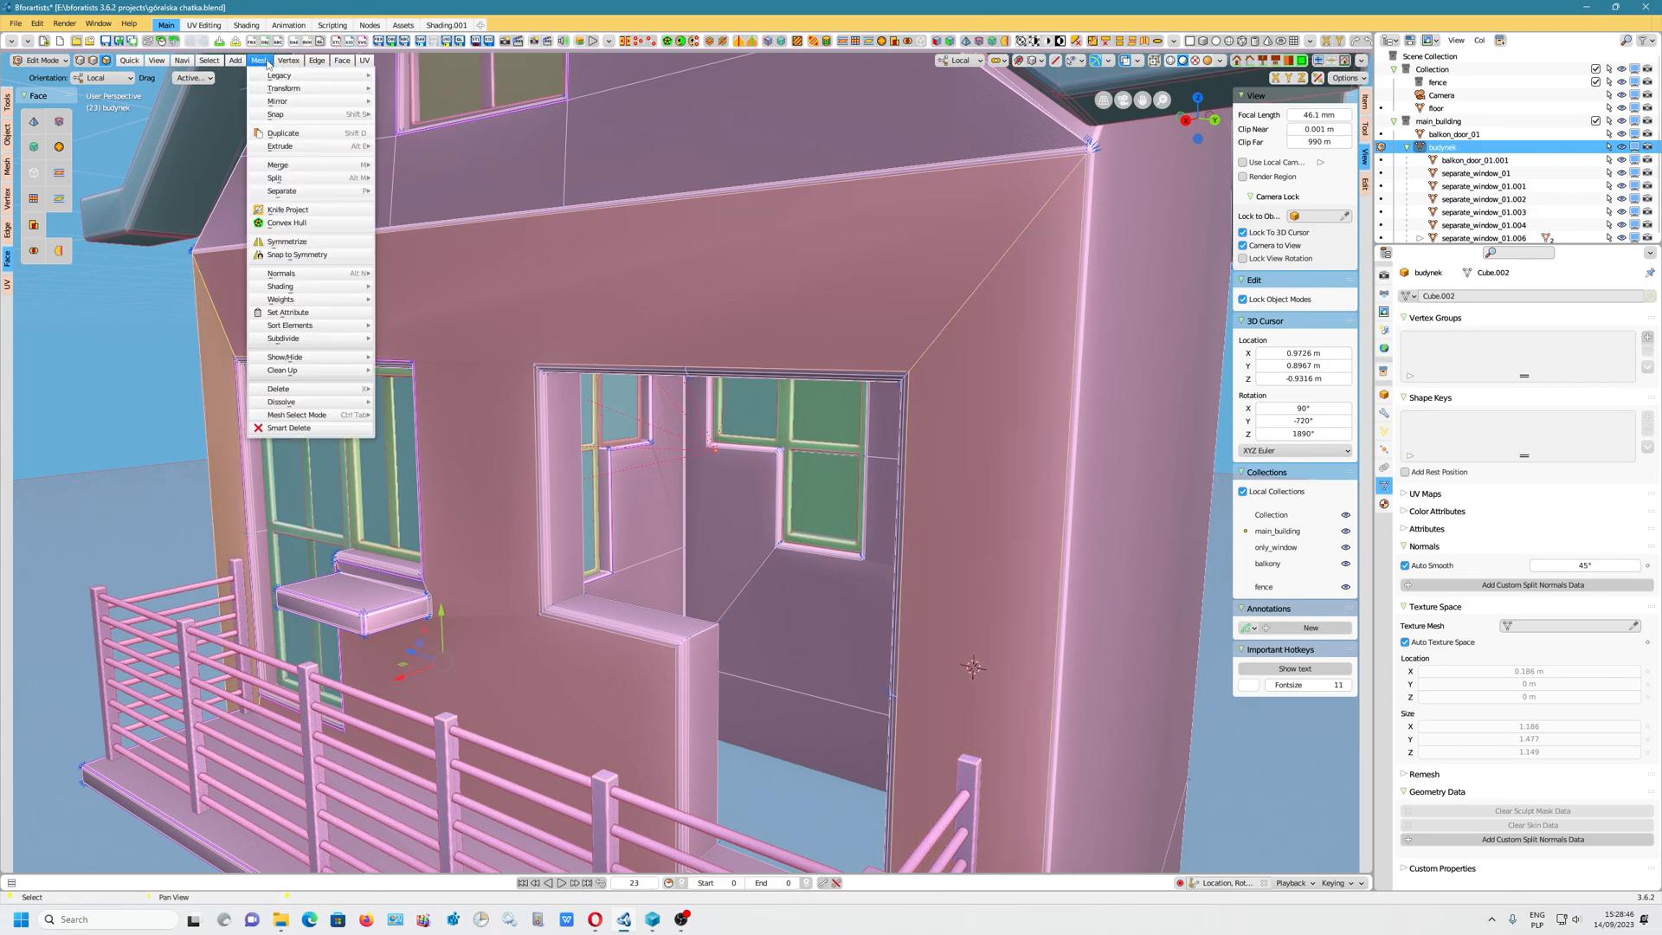
{"action": "mouse_move", "coordinate": [332, 283]}
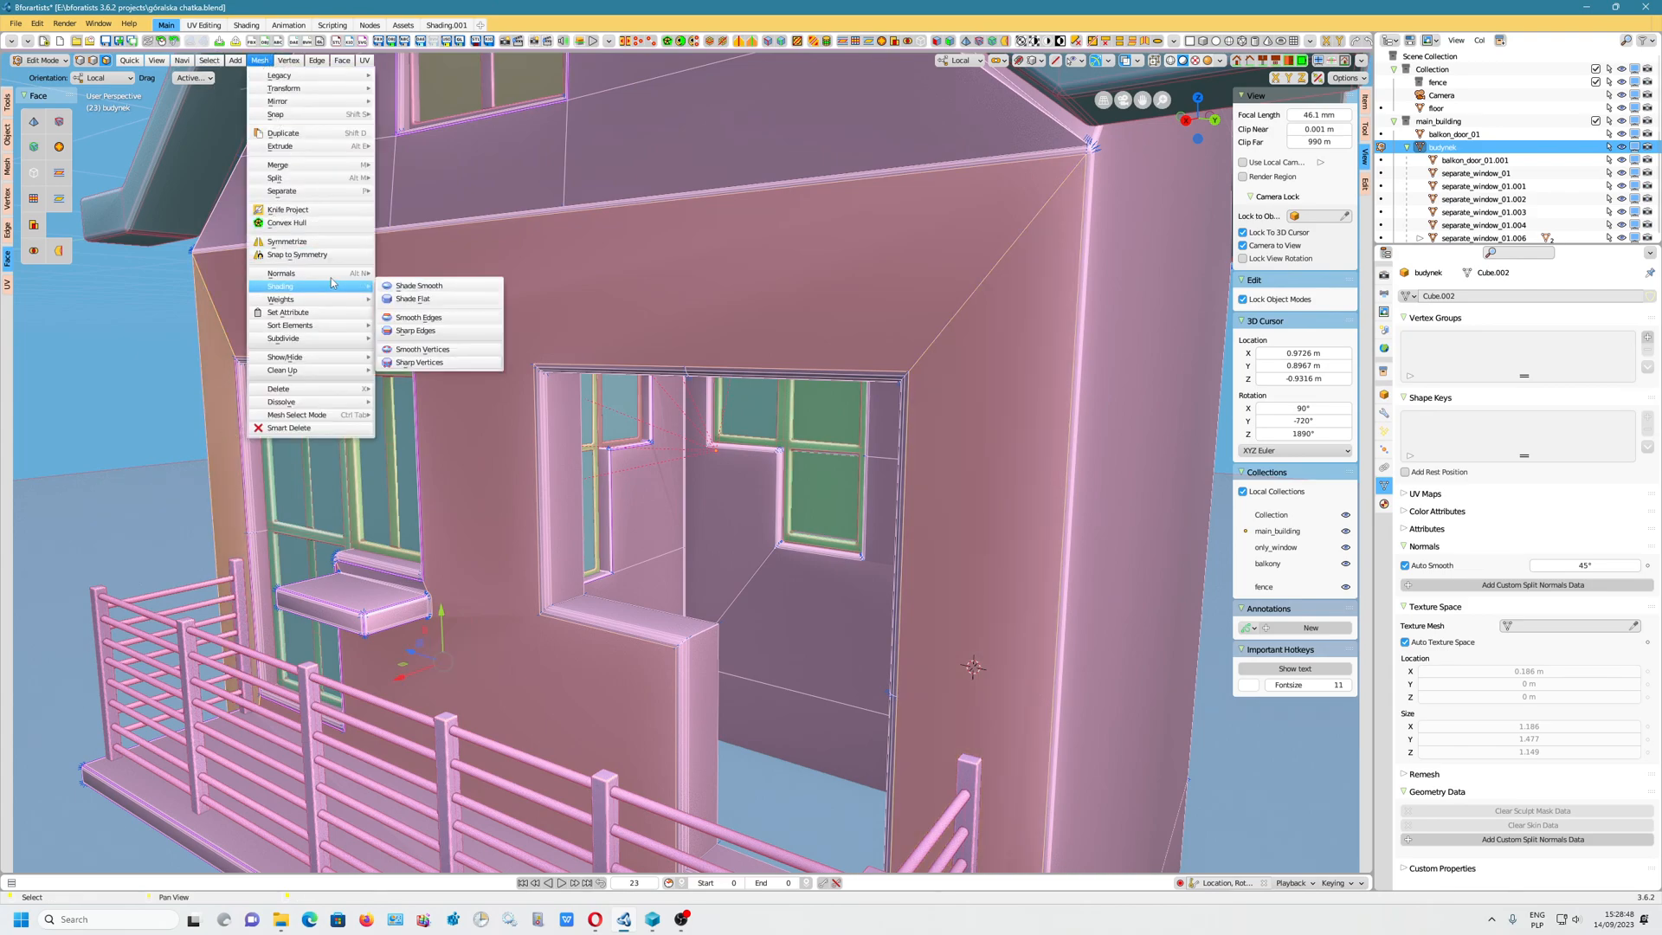
{"action": "left_click", "coordinate": [426, 303]}
{"action": "left_click", "coordinate": [130, 449]}
Check the balcony opening's shading up close and save the file góralska chatka.blend
{"action": "middle_click_drag", "start_coordinate": [329, 519], "coordinate": [554, 485]}
{"action": "middle_click_drag", "start_coordinate": [554, 485], "coordinate": [576, 434]}
{"action": "left_click", "coordinate": [16, 24]}
{"action": "left_click", "coordinate": [39, 136]}
View the balcony facade from farther away, display the Bforartists splash screen and dismiss it
{"action": "left_click", "coordinate": [16, 23]}
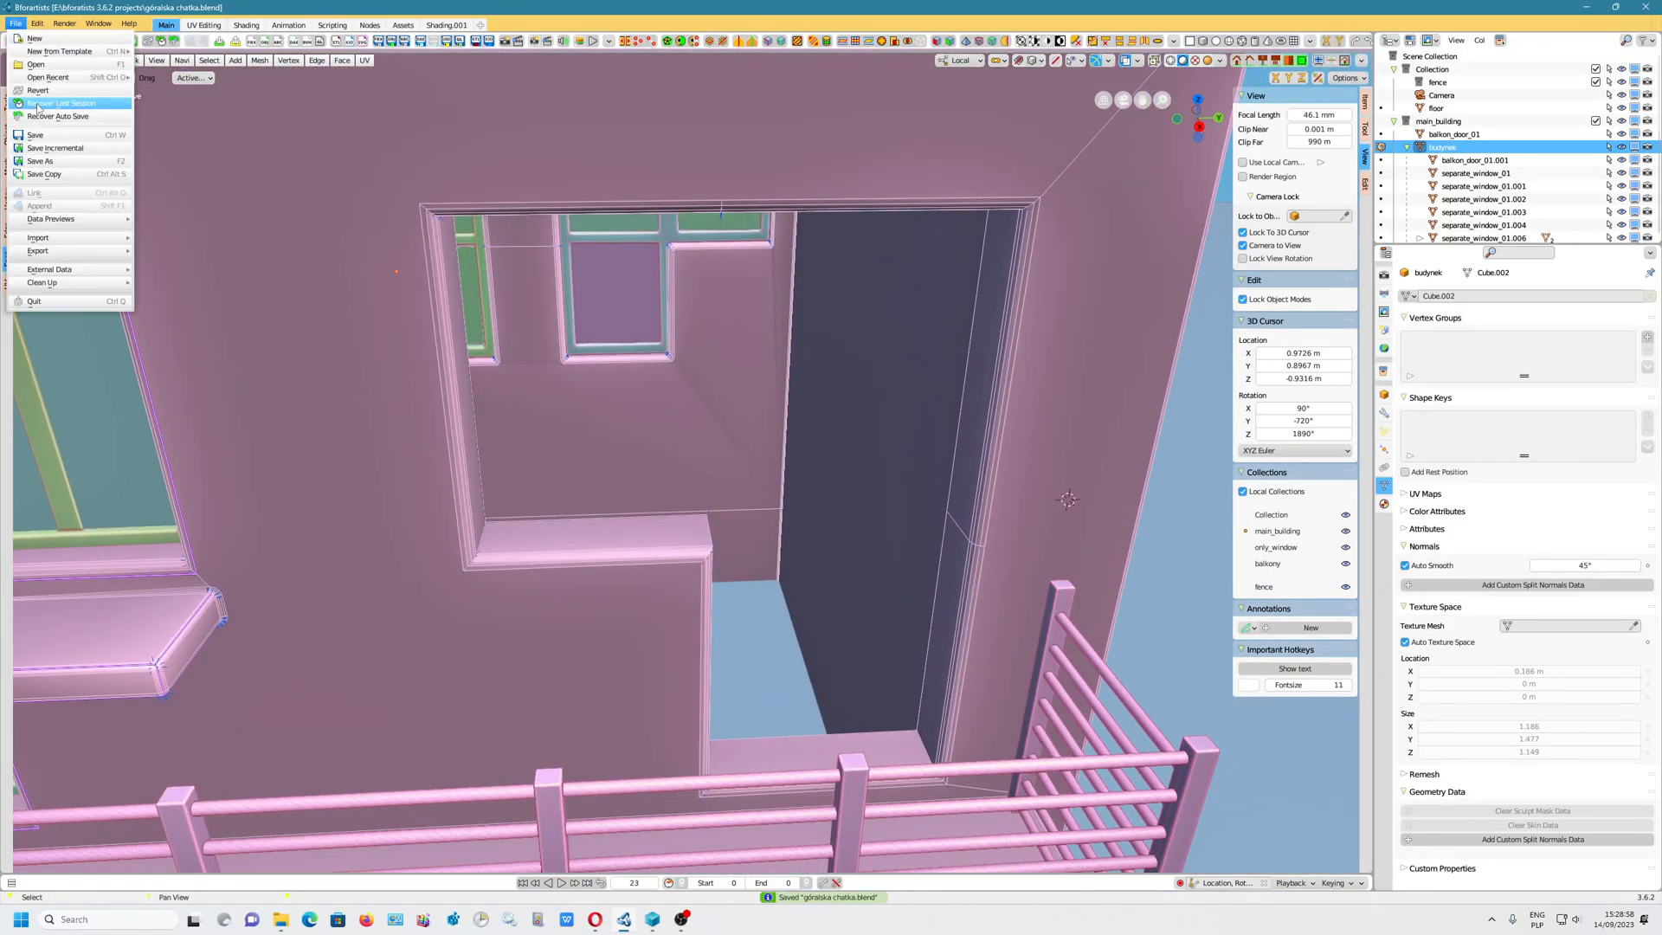
{"action": "right_click", "coordinate": [387, 423], "text": "shift"}
{"action": "scroll", "coordinate": [387, 423], "scroll_direction": "down", "scroll_amount": 4}
{"action": "middle_click_drag", "start_coordinate": [297, 427], "coordinate": [396, 422]}
{"action": "middle_click_drag", "start_coordinate": [264, 396], "coordinate": [406, 408], "text": "shift"}
{"action": "left_click", "coordinate": [129, 23]}
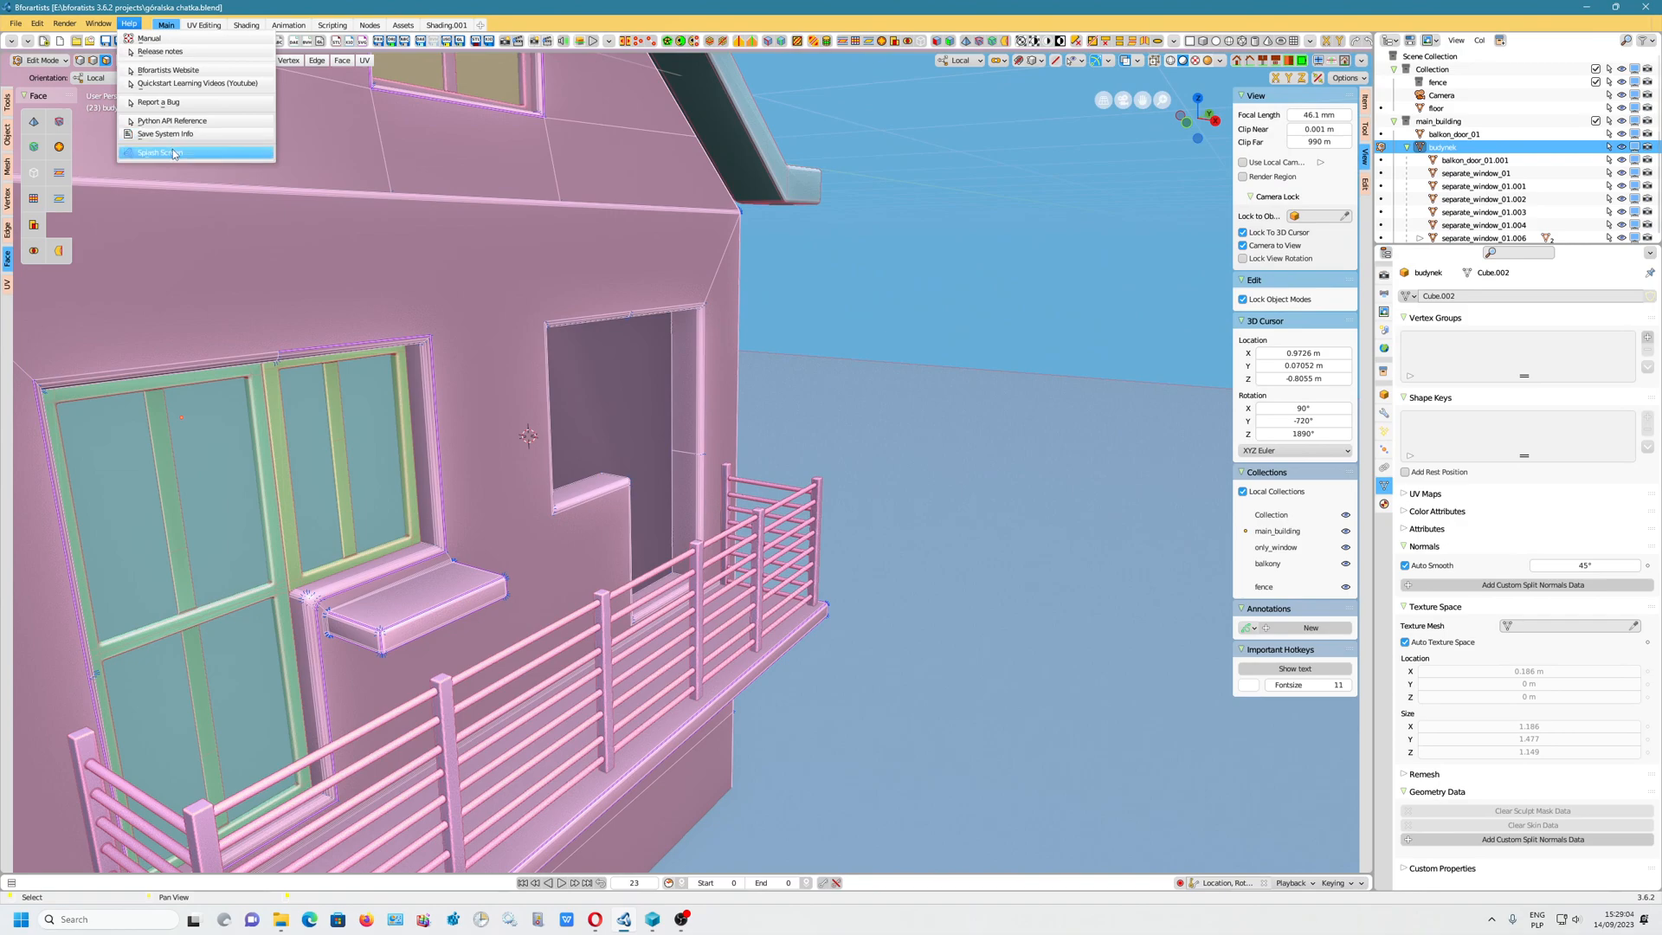
{"action": "left_click", "coordinate": [174, 154]}
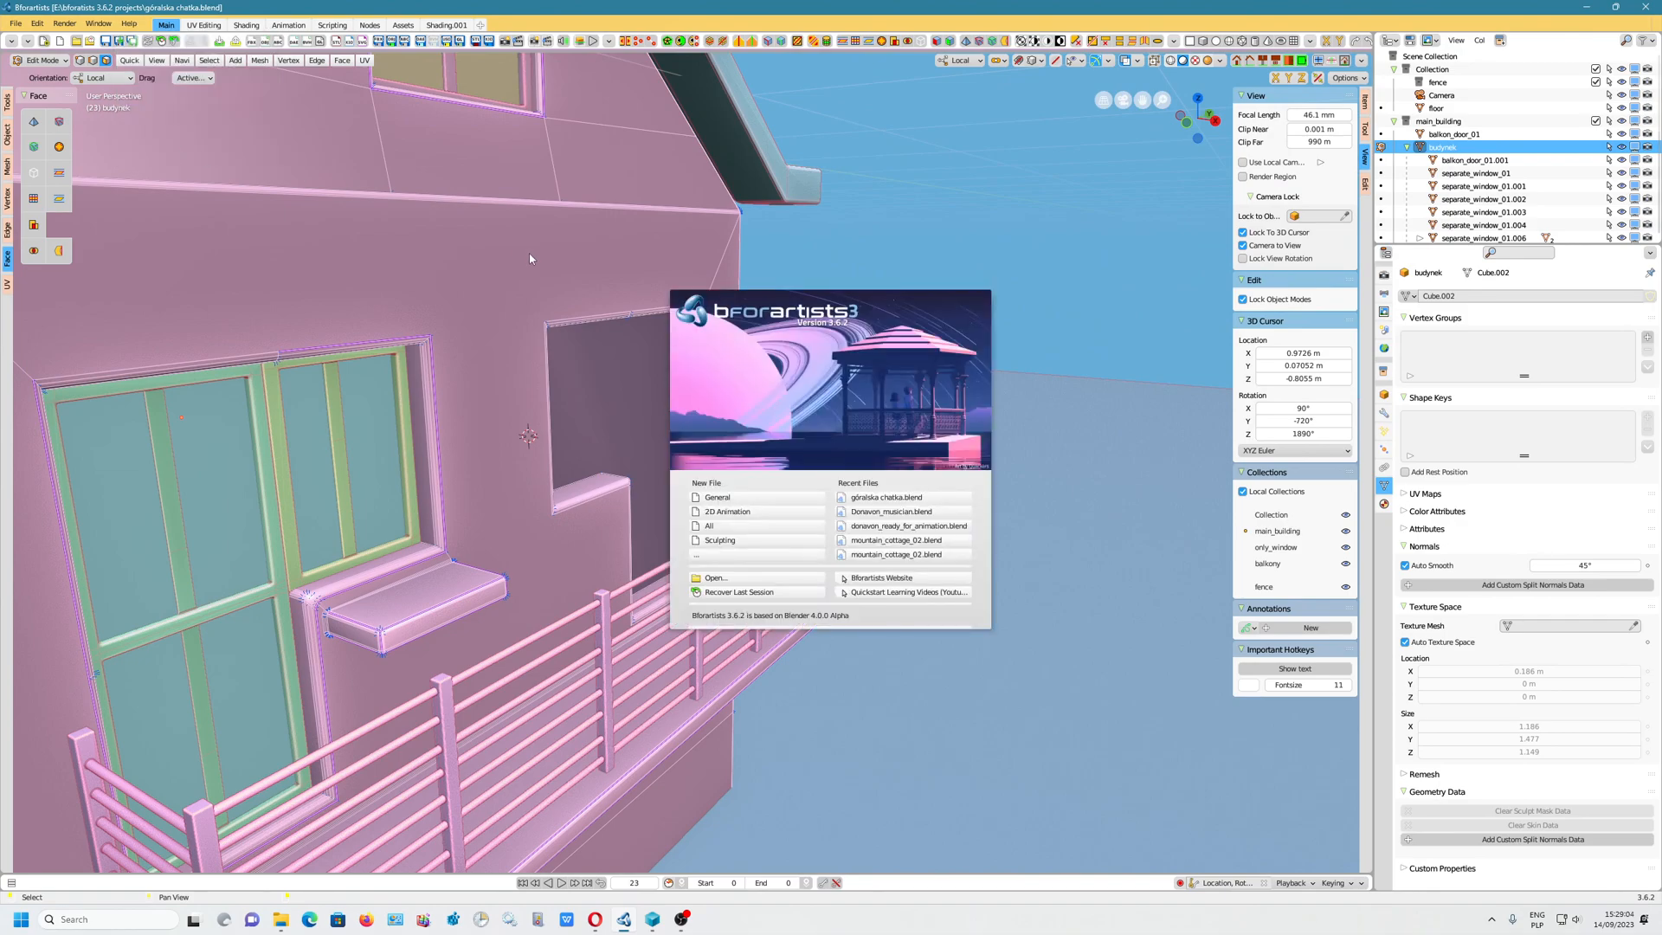
{"action": "left_click", "coordinate": [789, 350]}
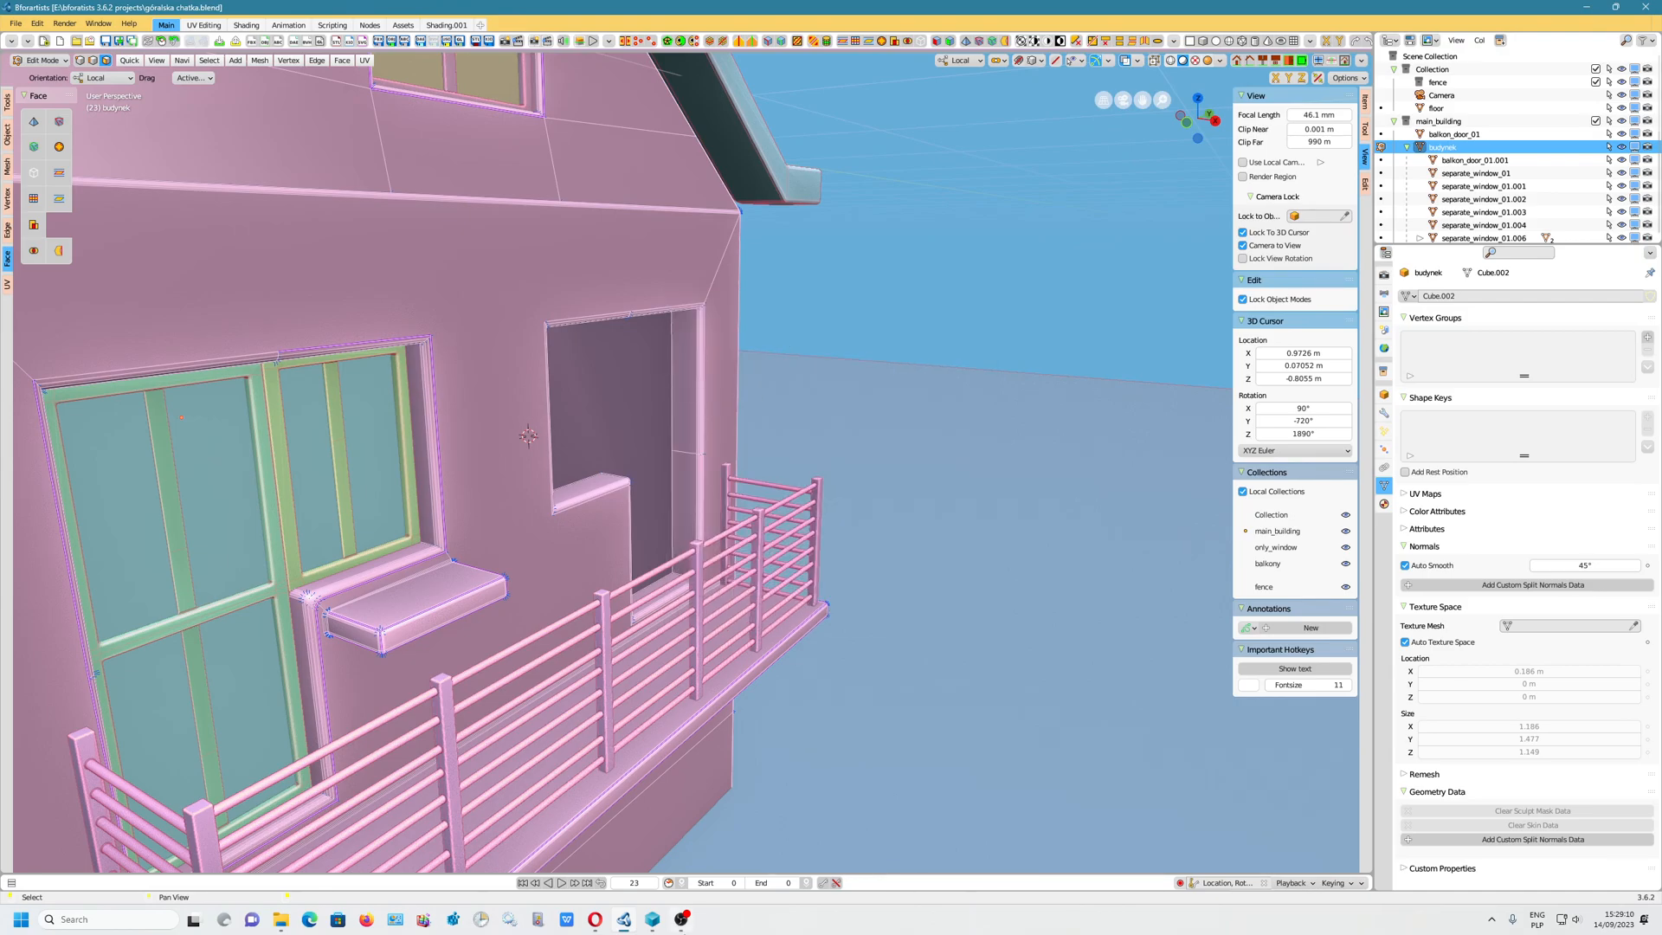